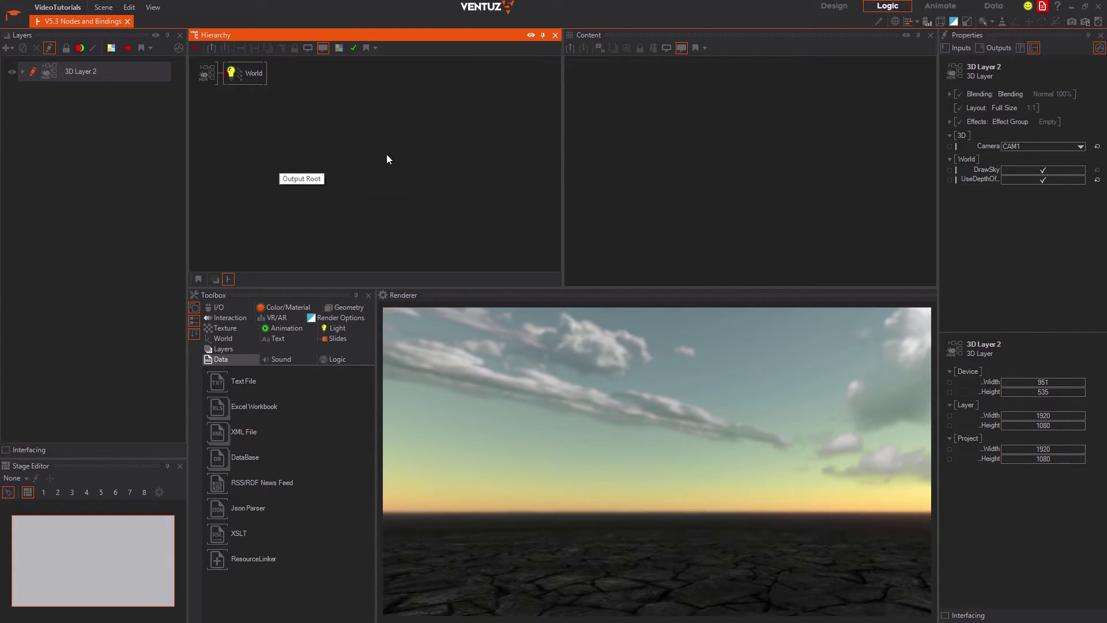
# Add a Text File node from the Data toolbox into the scene content.
pyautogui.click(615, 180)
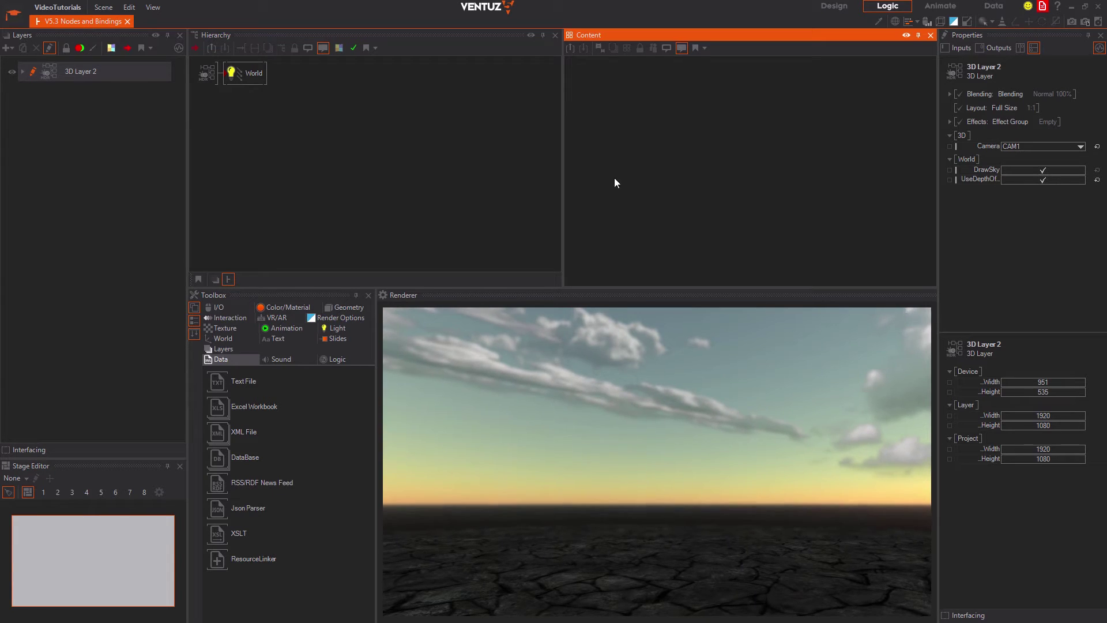
pyautogui.click(95, 183)
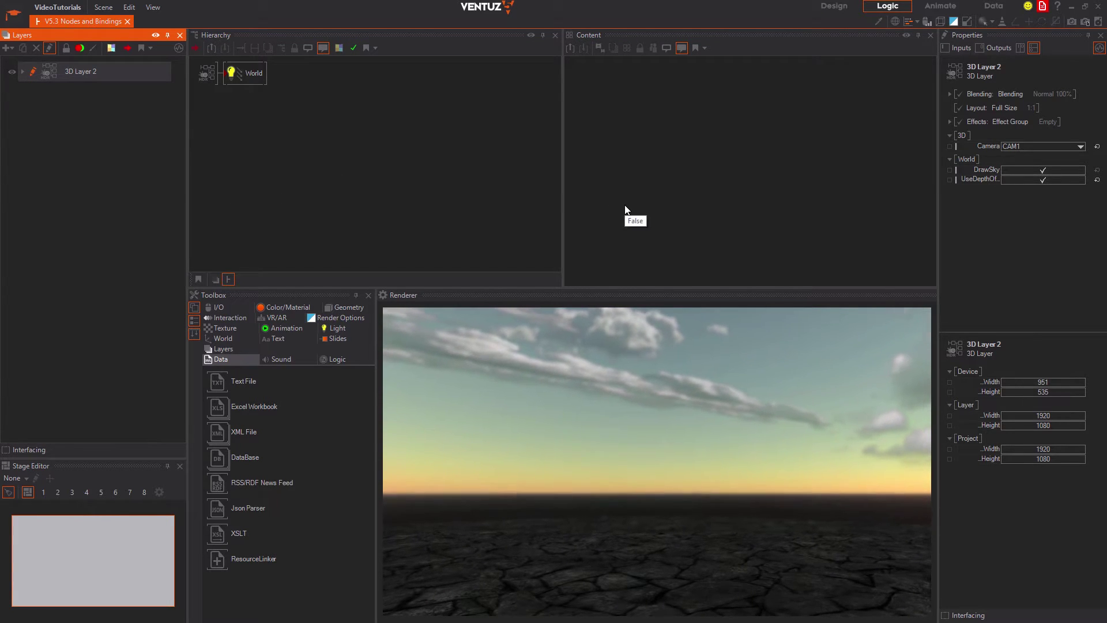
pyautogui.click(626, 179)
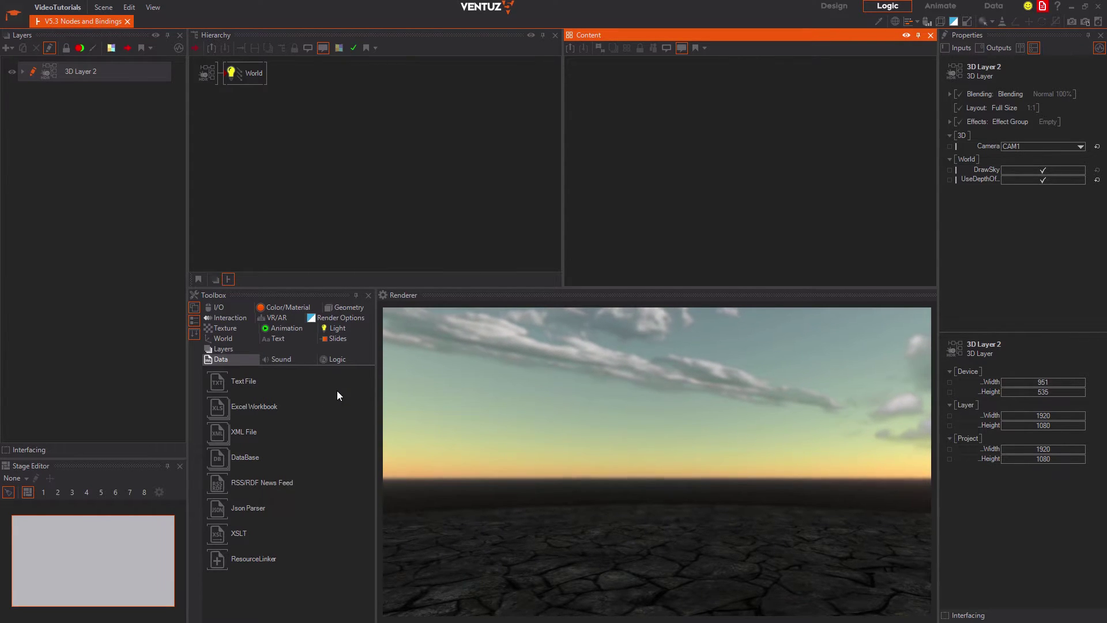
pyautogui.click(248, 375)
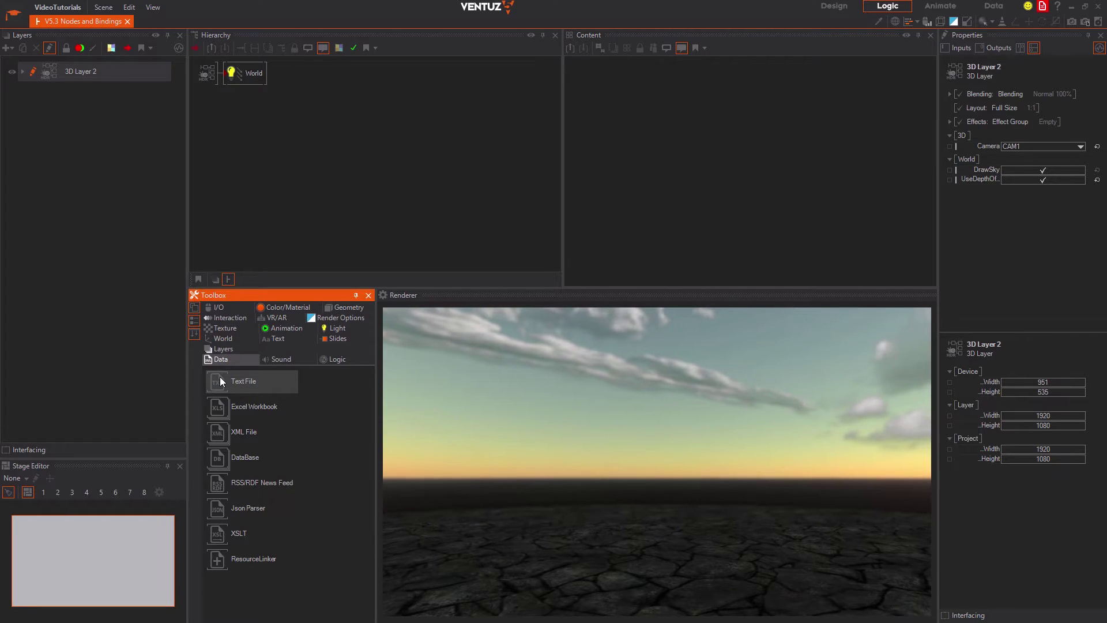
pyautogui.moveTo(221, 379); pyautogui.dragTo(376, 192)
pyautogui.moveTo(651, 191); pyautogui.dragTo(649, 190)
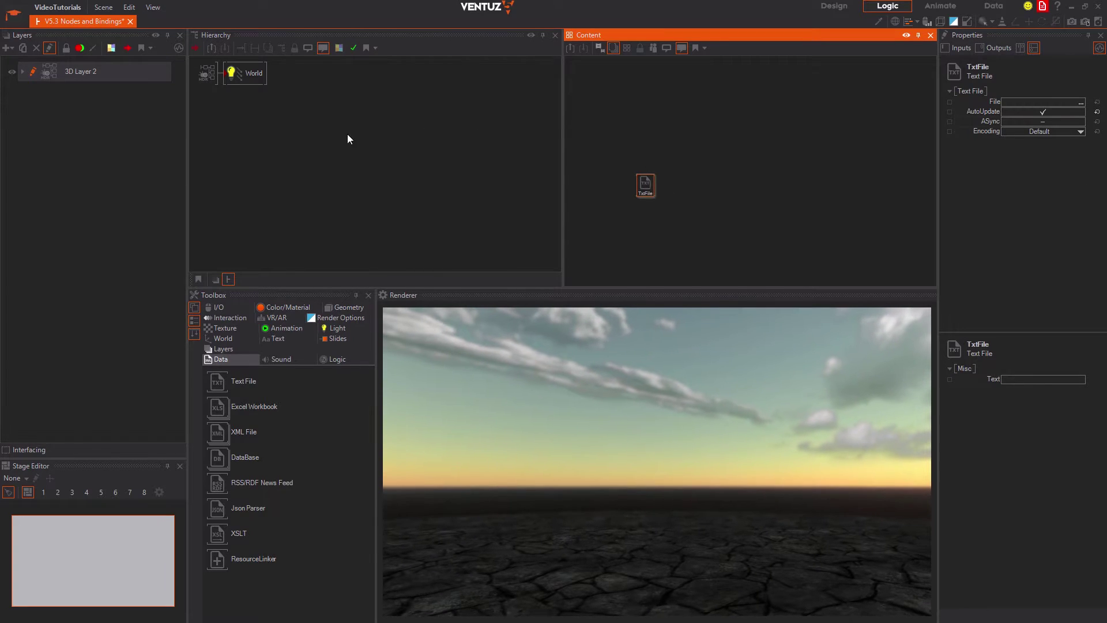
# In 3D Layer 2's editable hierarchy, insert a Color material node after World.
pyautogui.click(244, 73)
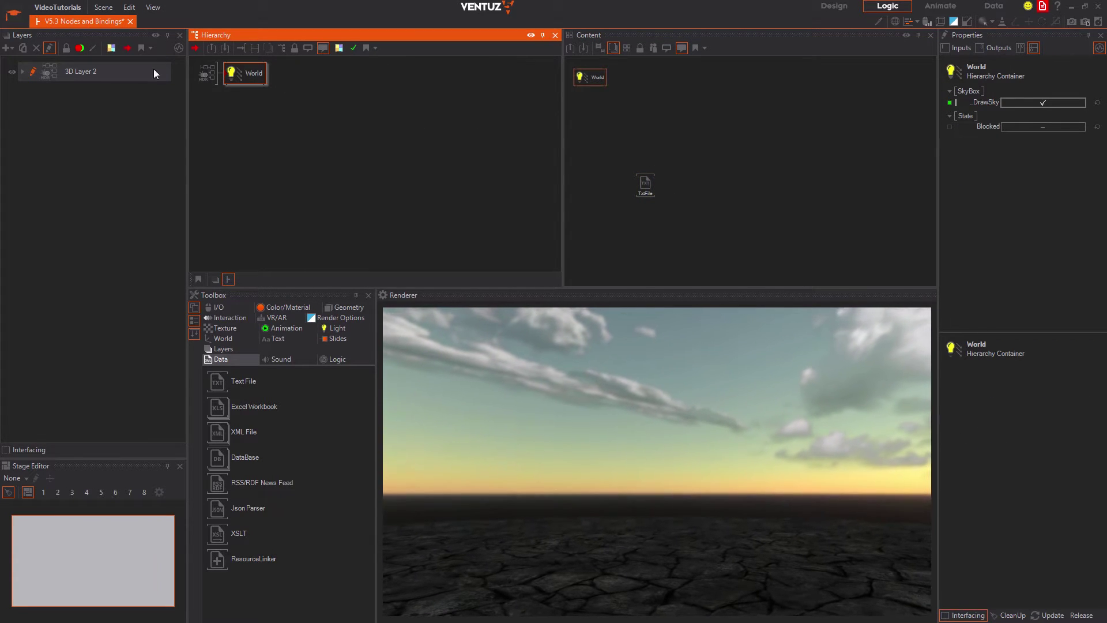
pyautogui.click(118, 70)
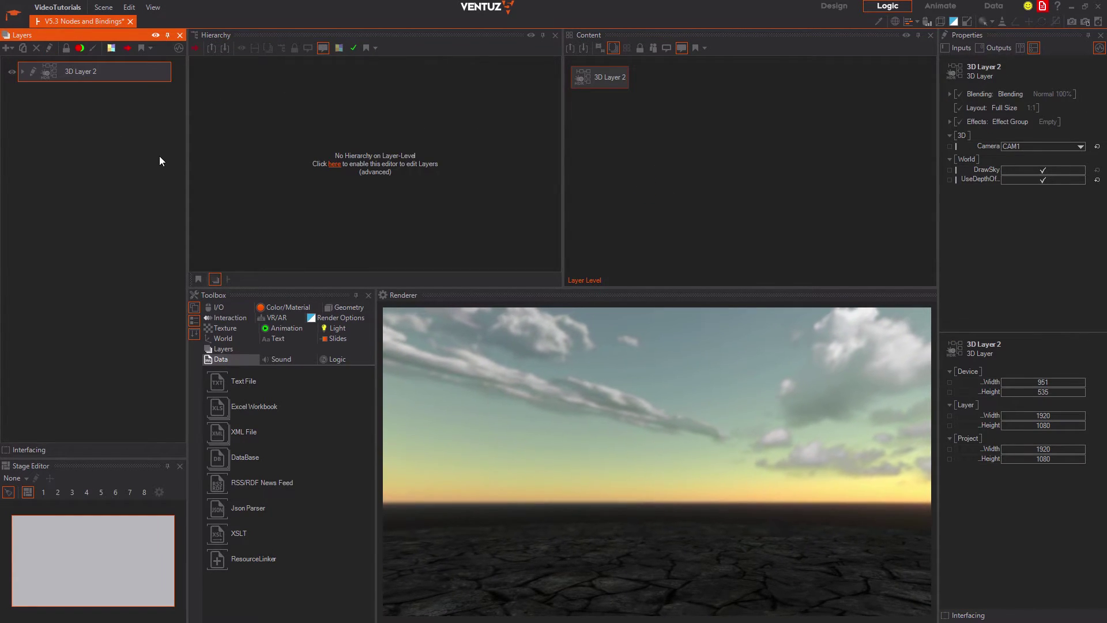
pyautogui.click(335, 164)
pyautogui.doubleClick(310, 180)
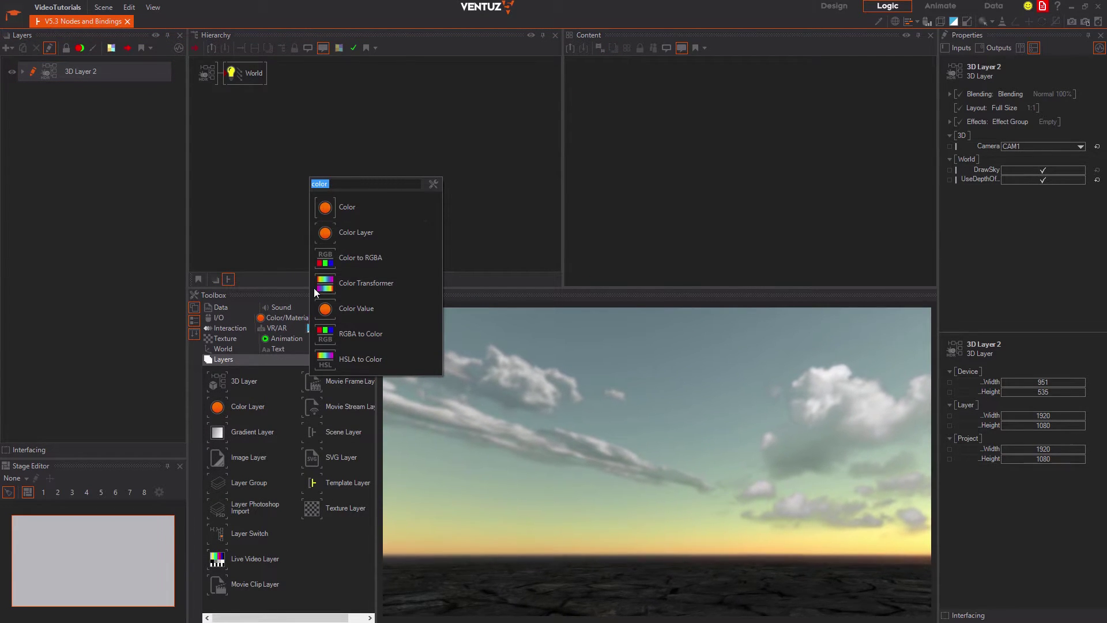
pyautogui.click(334, 208)
pyautogui.click(283, 74)
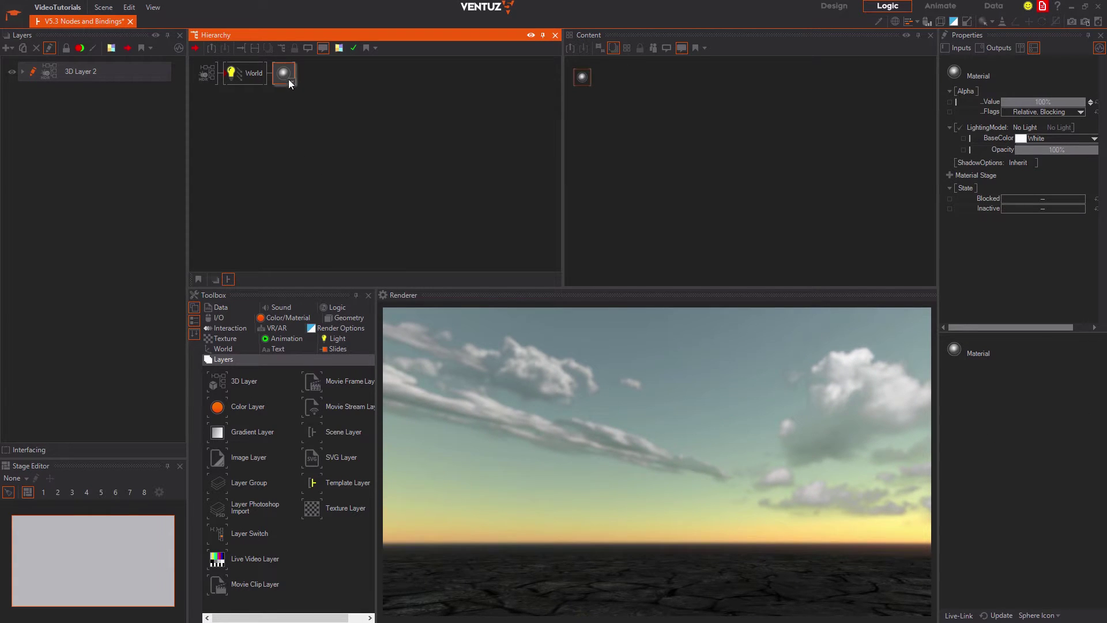
# Add a Color Value node to the content.
pyautogui.doubleClick(313, 151)
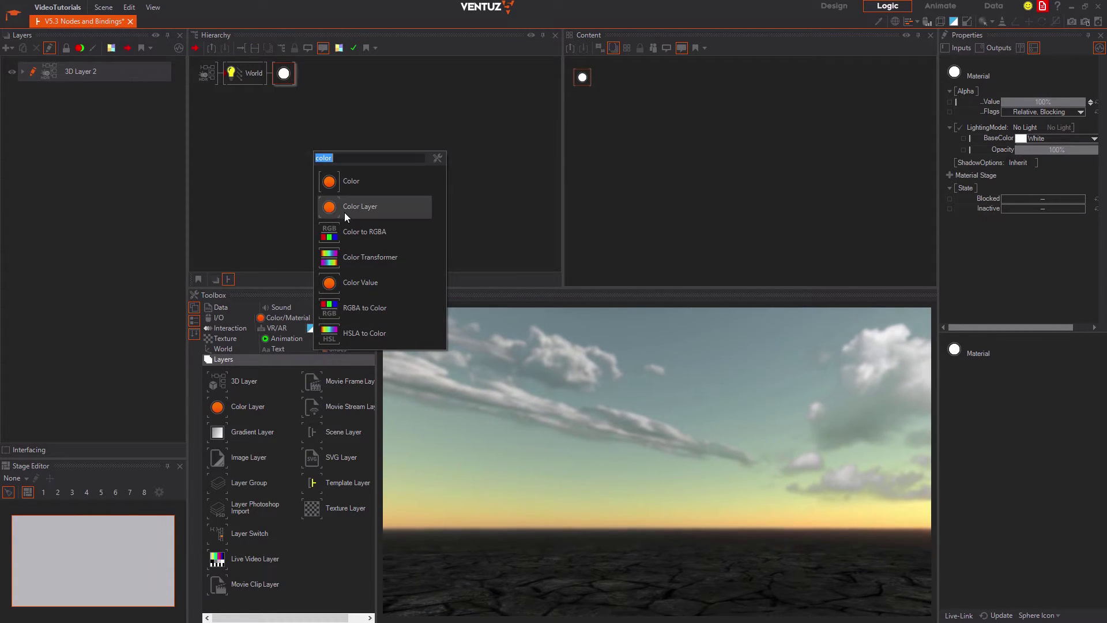
pyautogui.click(344, 282)
pyautogui.click(646, 170)
pyautogui.doubleClick(667, 188)
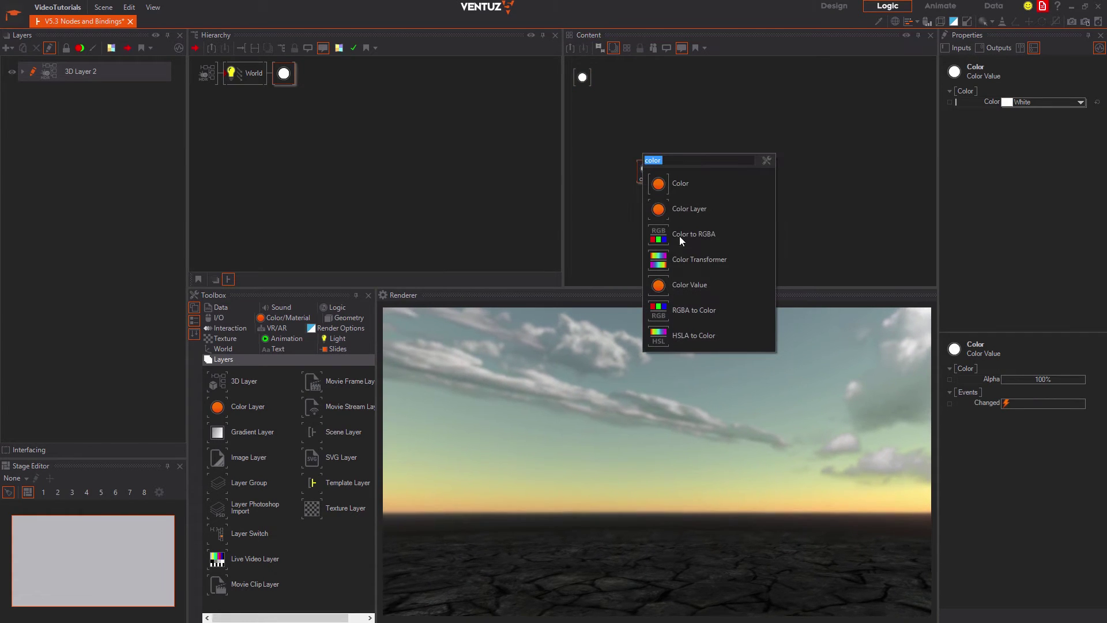
pyautogui.click(689, 209)
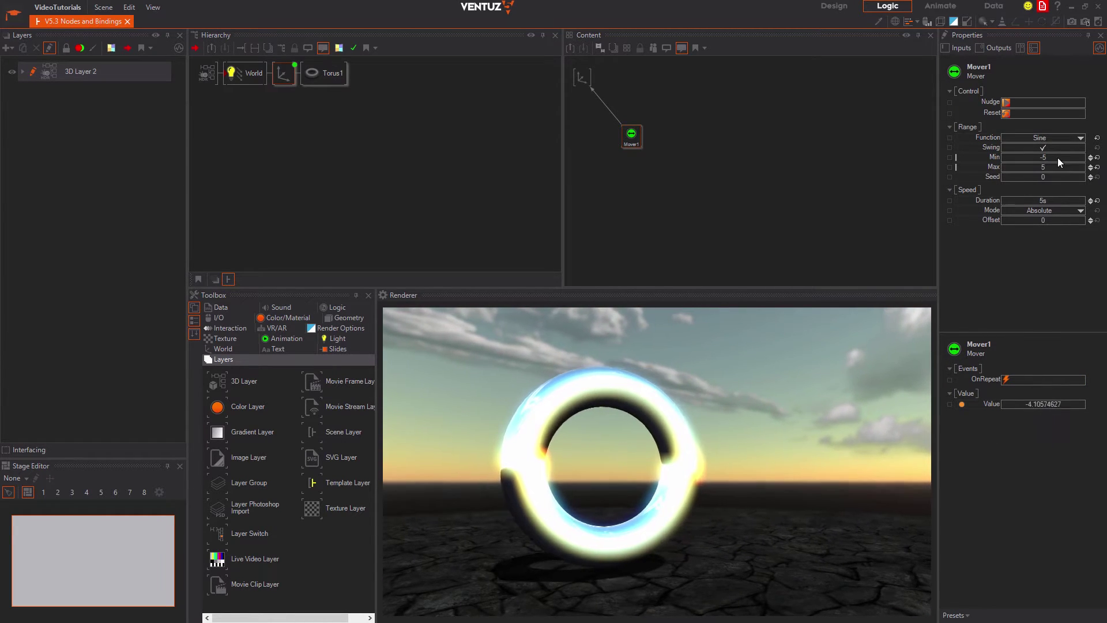
# Lower Mover1's Min value and select the Axis node to check its position.
pyautogui.moveTo(1058, 158); pyautogui.dragTo(985, 161)
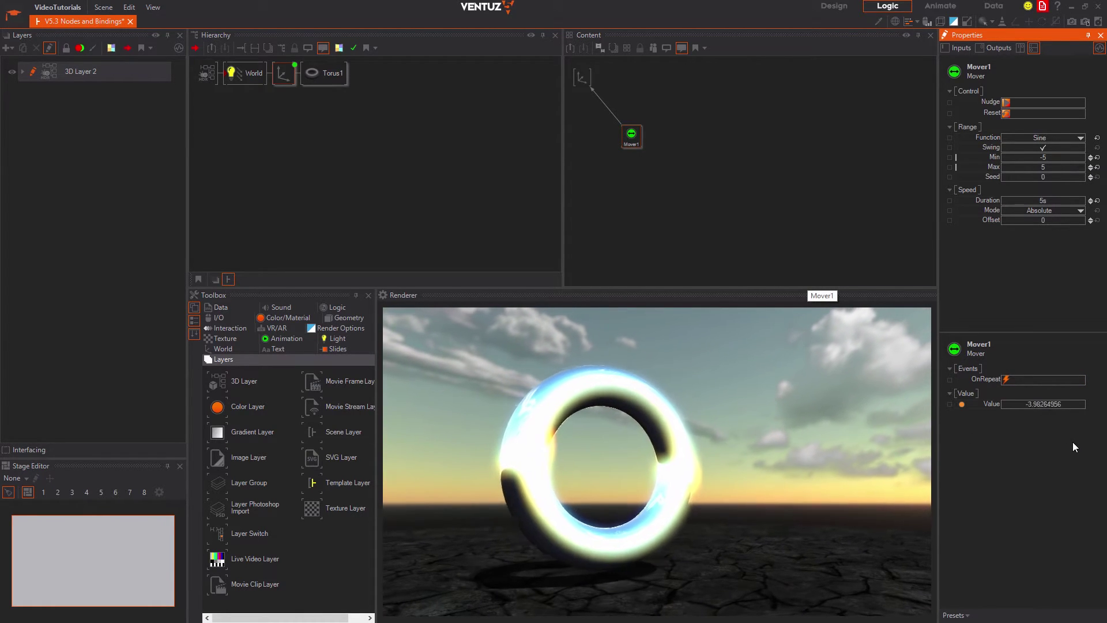
pyautogui.click(580, 77)
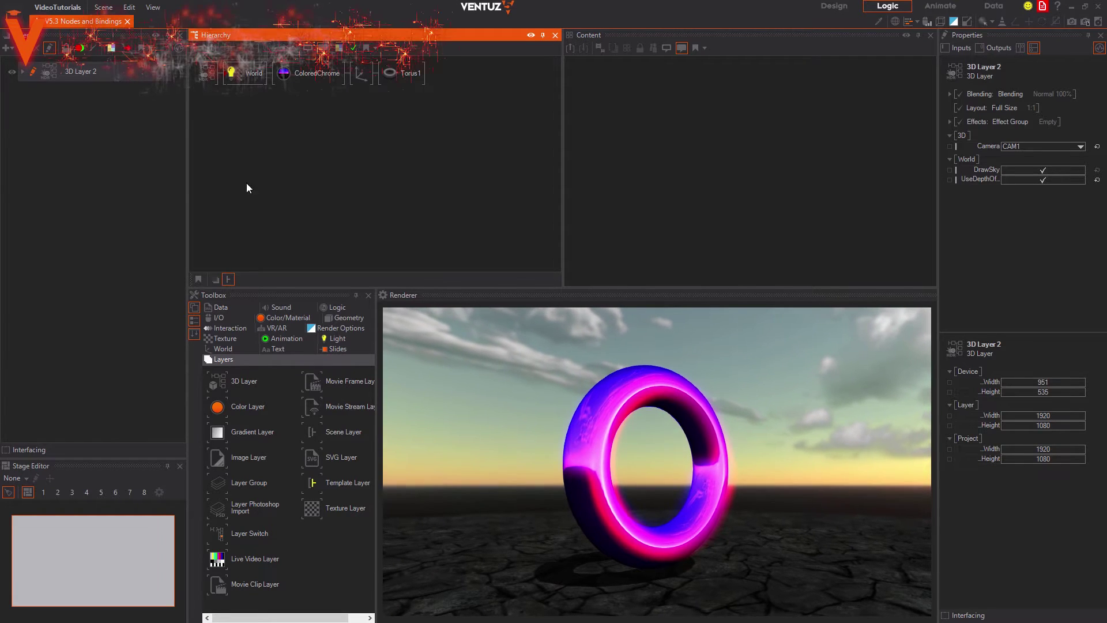
# Add a Cube node beside Torus1 using the 'cube' node search.
pyautogui.doubleClick(337, 145)
pyautogui.write('cube')
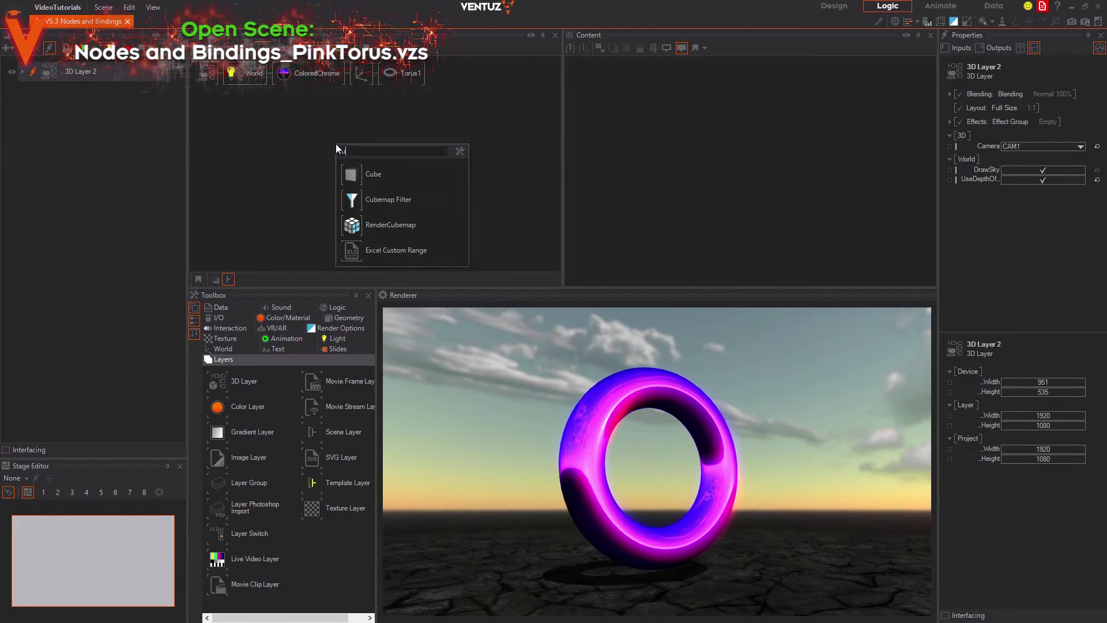
pyautogui.click(358, 175)
pyautogui.click(400, 90)
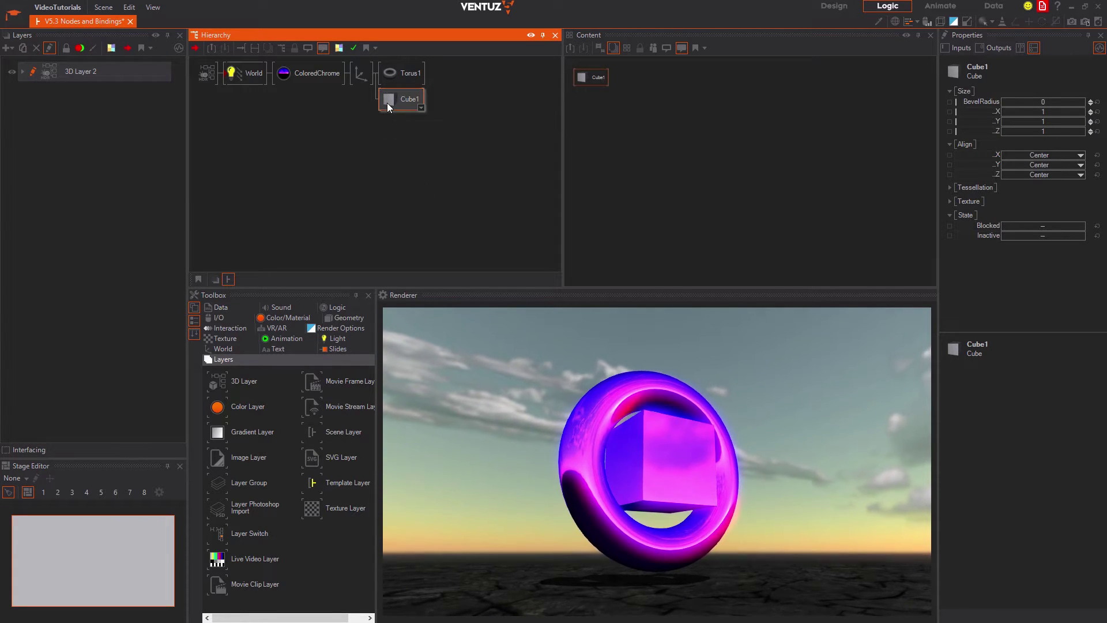
# Inspect the torus Axis and the ColoredChrome material, then return to layer settings.
pyautogui.click(362, 78)
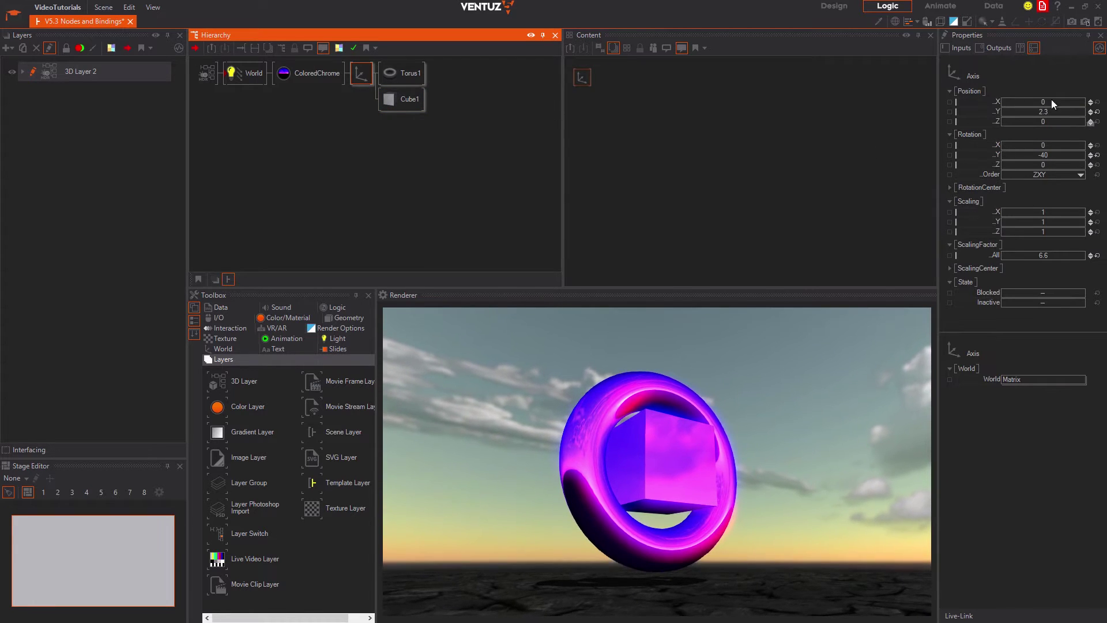
pyautogui.click(314, 74)
pyautogui.moveTo(1029, 242)
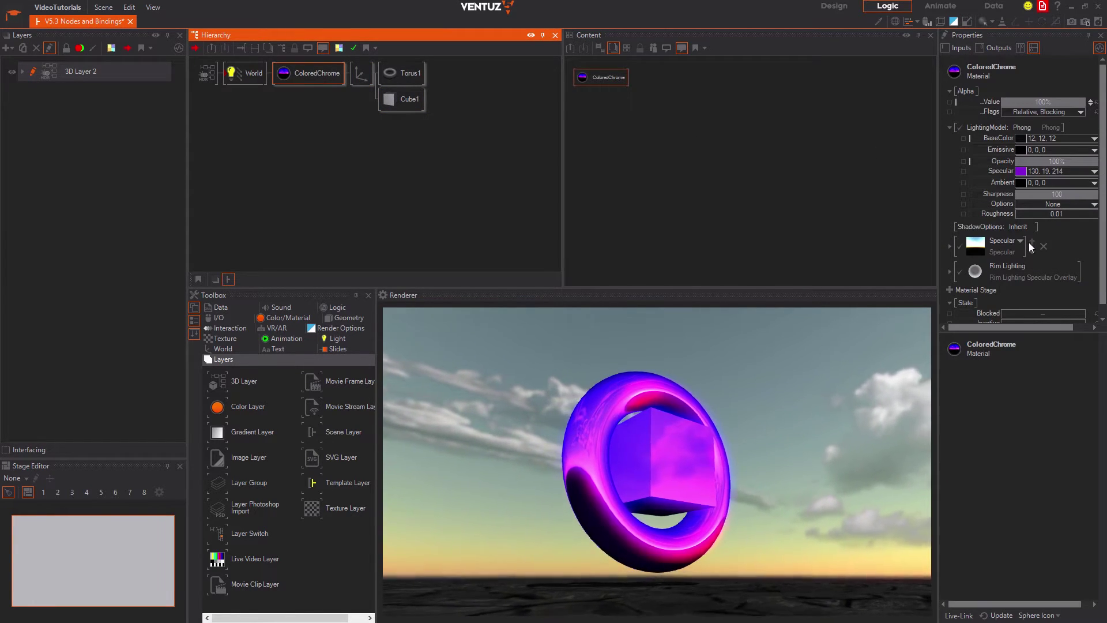
pyautogui.click(338, 101)
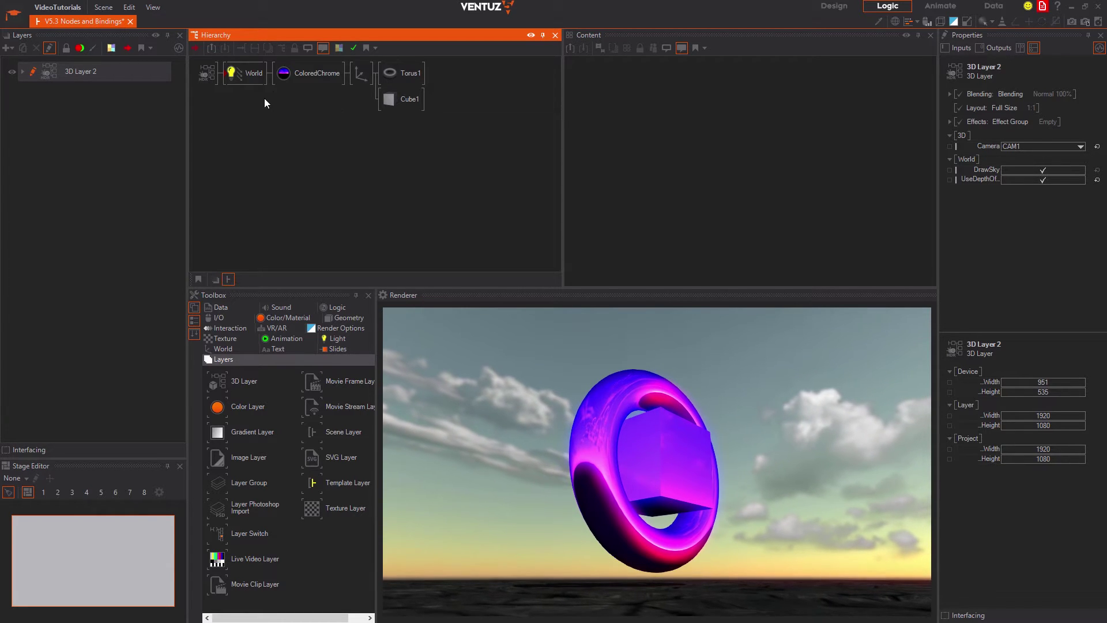
# Compare the Axis, Torus1 and Cube1 properties by selecting each in turn.
pyautogui.click(362, 74)
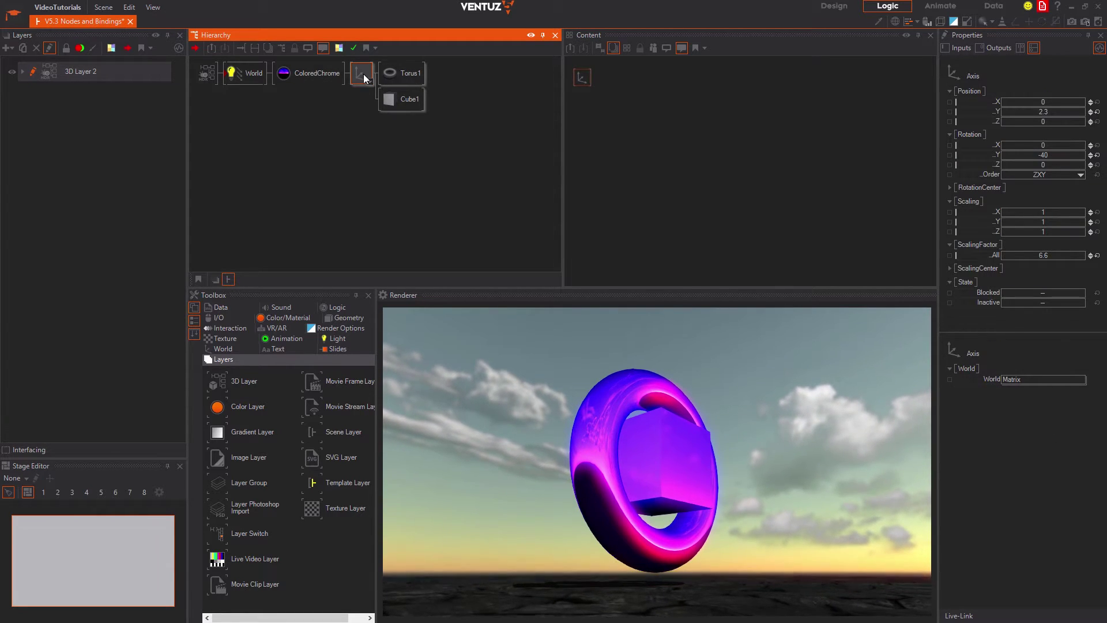
pyautogui.click(397, 72)
pyautogui.click(397, 98)
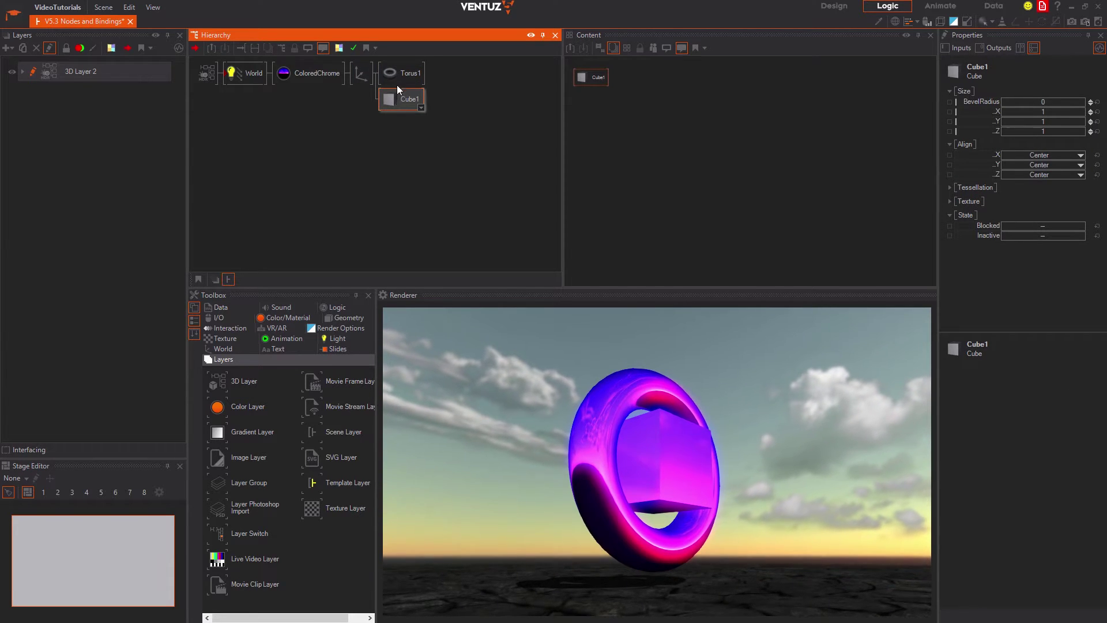
pyautogui.click(399, 75)
pyautogui.click(401, 97)
pyautogui.click(403, 78)
pyautogui.click(355, 75)
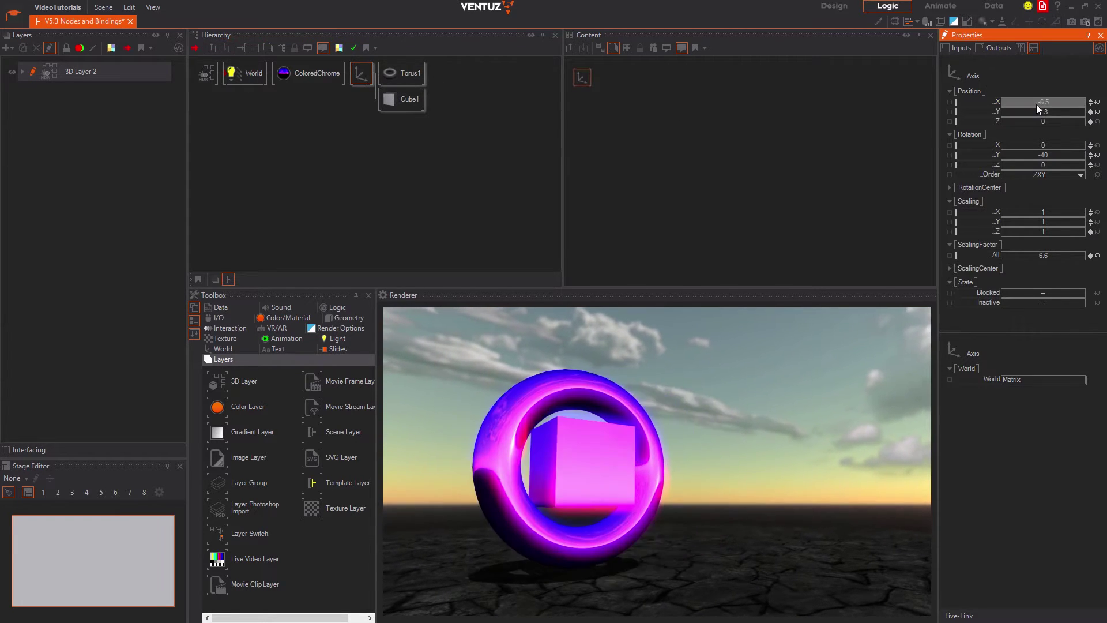
pyautogui.click(417, 162)
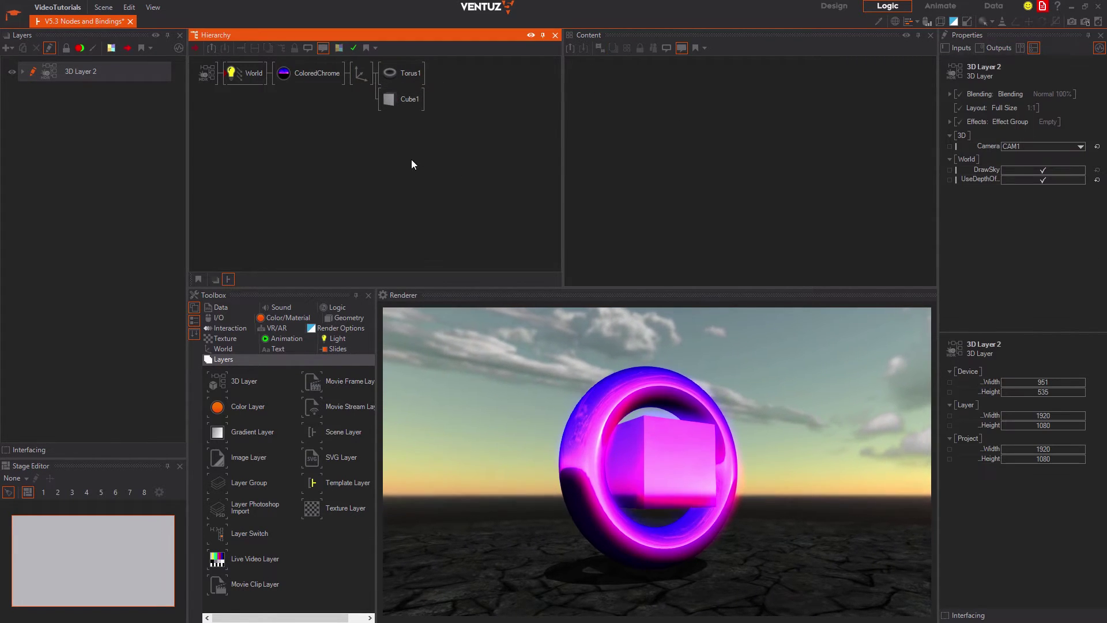
# Insert a new Axis node directly before Torus1 from the Toolbox.
pyautogui.moveTo(410, 159)
pyautogui.mouseDown()
pyautogui.moveTo(430, 181)
pyautogui.moveTo(383, 73)
pyautogui.mouseUp()
pyautogui.moveTo(1047, 103)
pyautogui.mouseDown()
pyautogui.moveTo(1035, 102)
pyautogui.moveTo(1046, 102)
pyautogui.mouseUp()
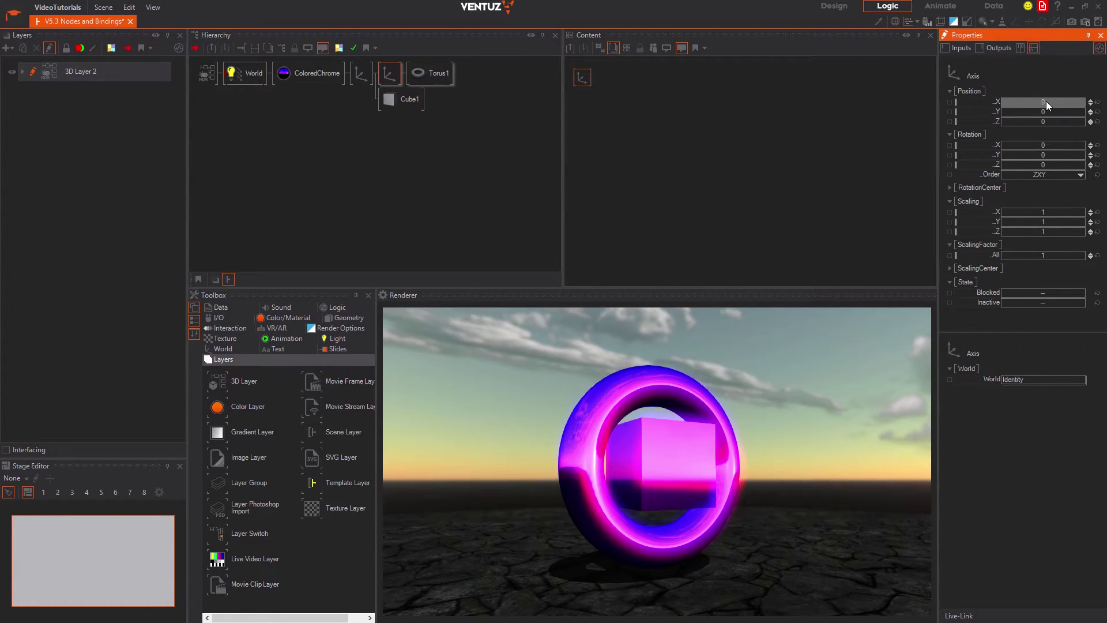
pyautogui.click(357, 130)
# Inspect the ColoredChrome material, the layer settings and Cube1.
pyautogui.click(320, 75)
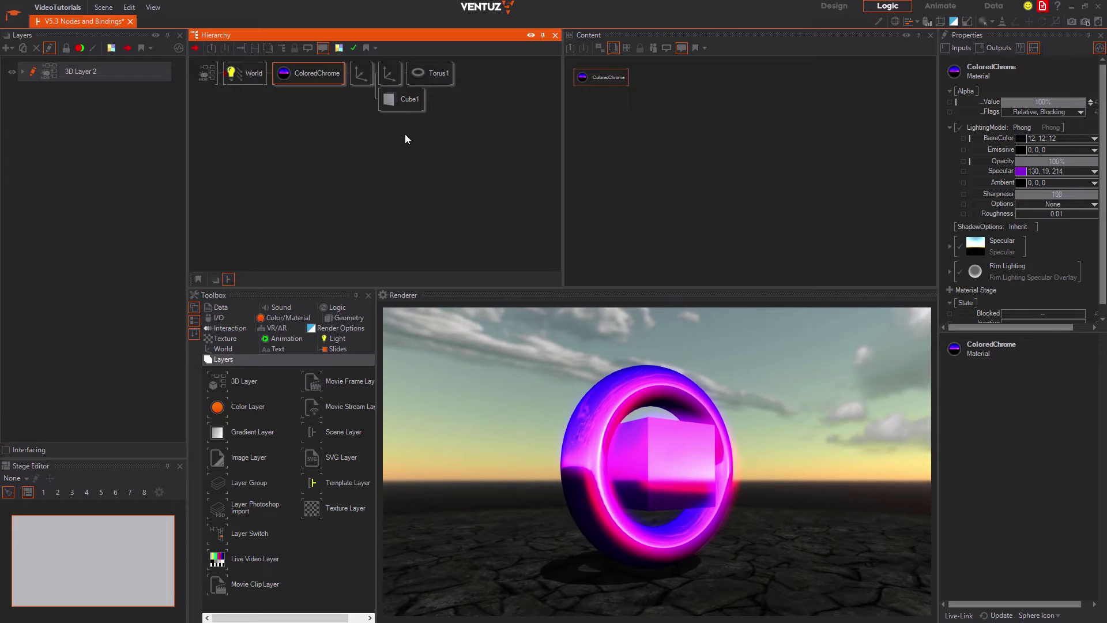
pyautogui.click(308, 97)
pyautogui.click(393, 101)
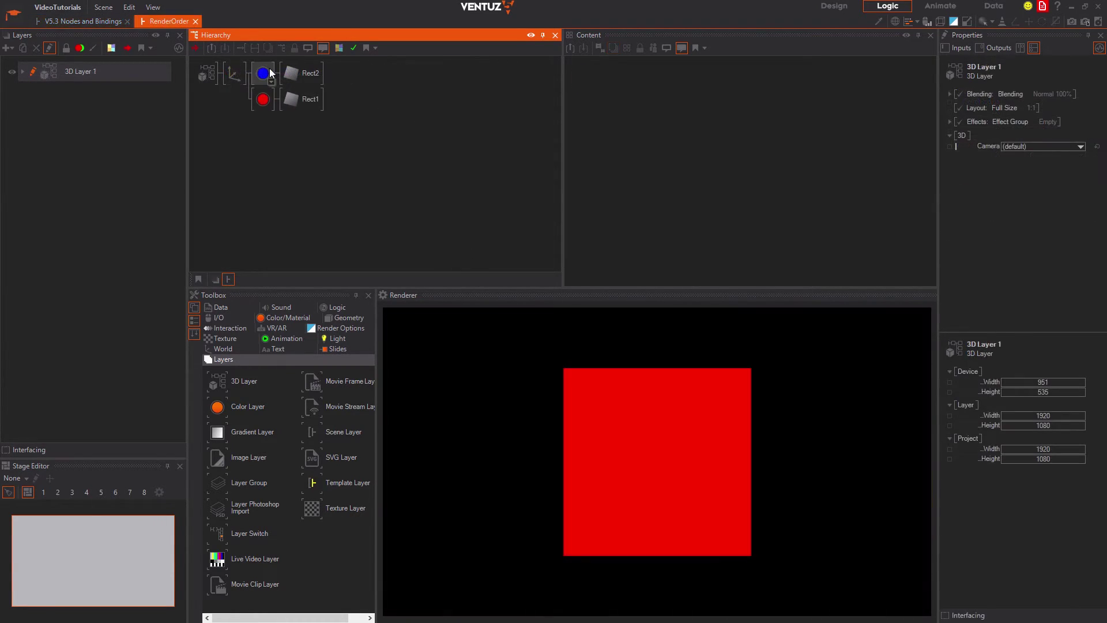
# Insert an Axis before Rect2's blue material and set its Position Z to -0.45.
pyautogui.click(242, 74)
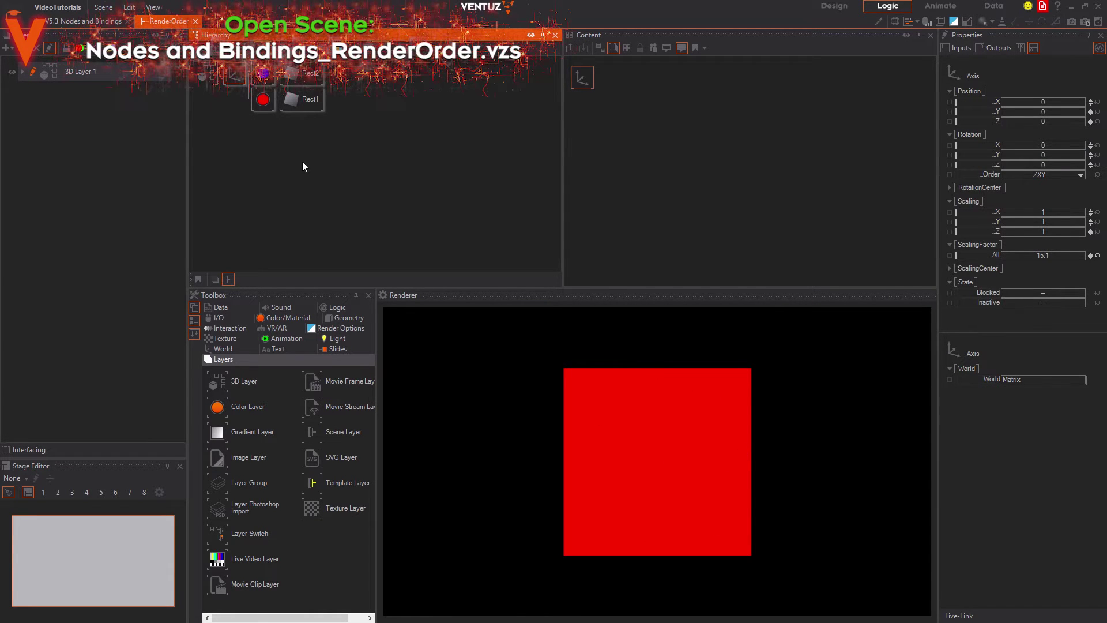
pyautogui.click(264, 75)
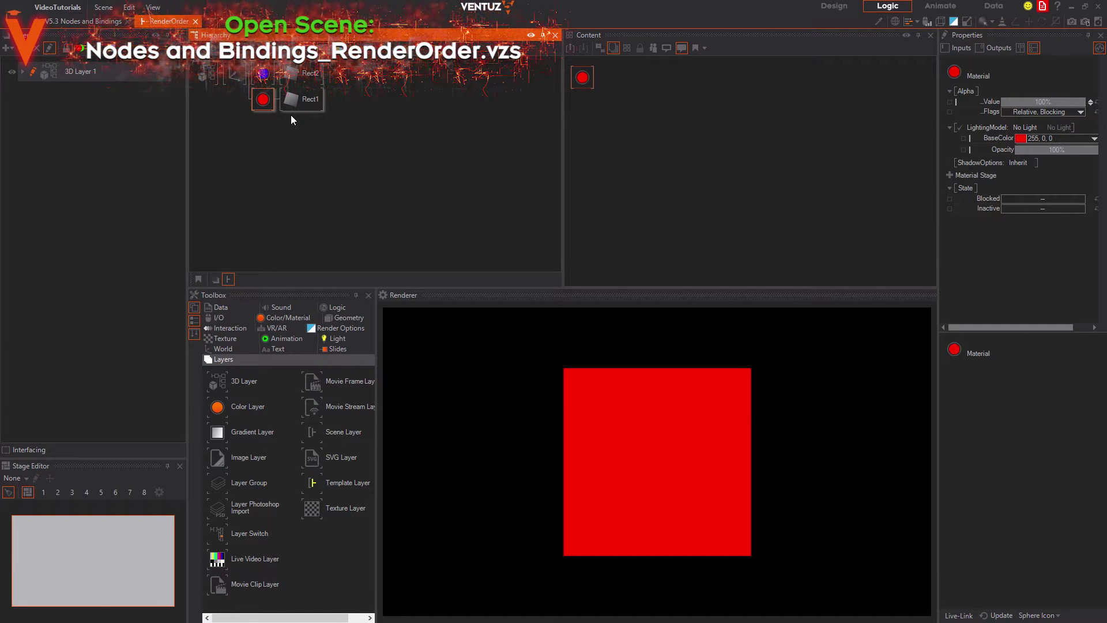
pyautogui.click(293, 126)
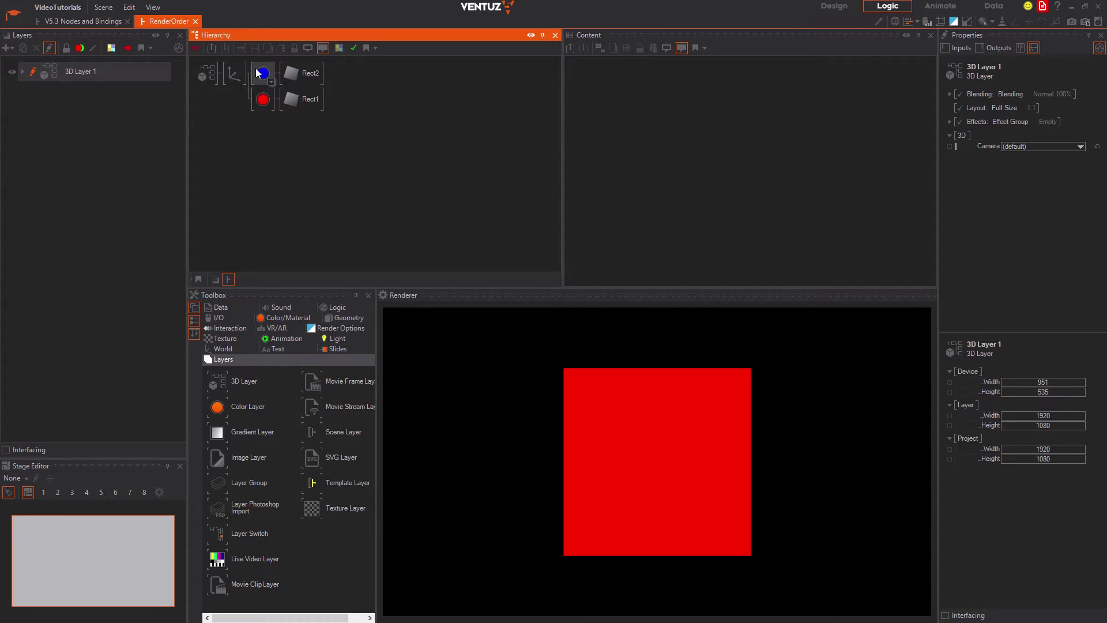
pyautogui.write('axis')
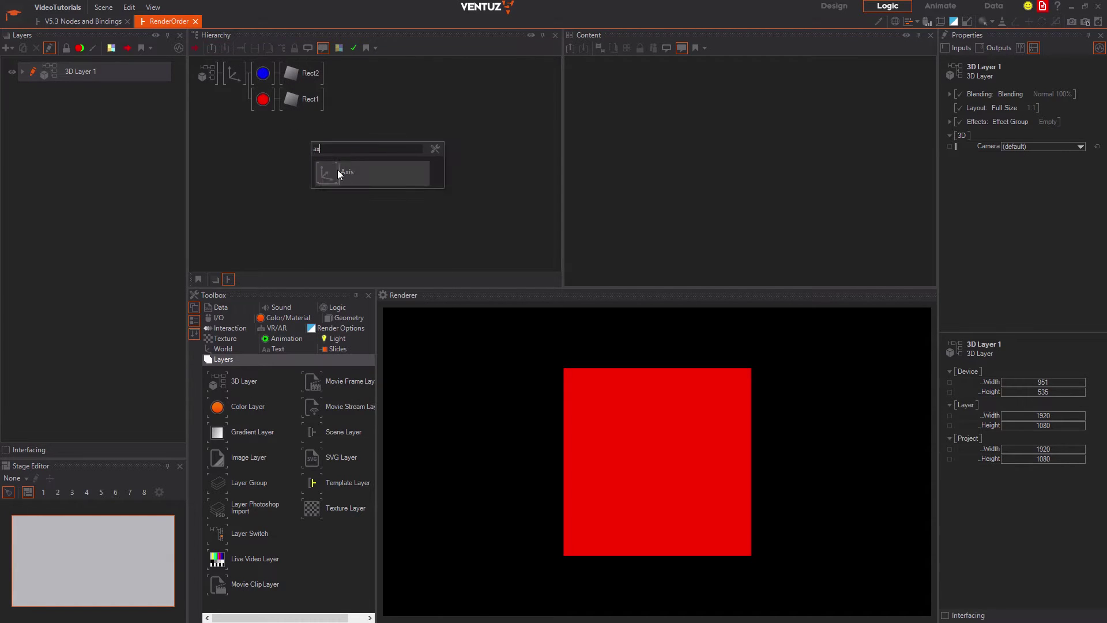
pyautogui.press('Return')
pyautogui.click(258, 78)
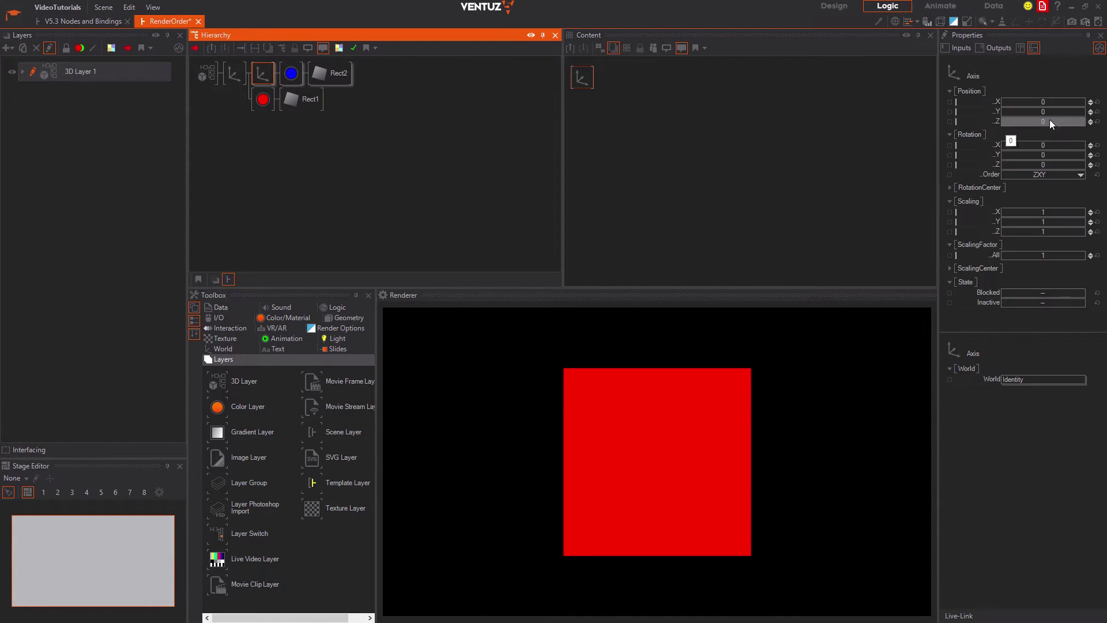
pyautogui.moveTo(1050, 123); pyautogui.dragTo(1058, 121)
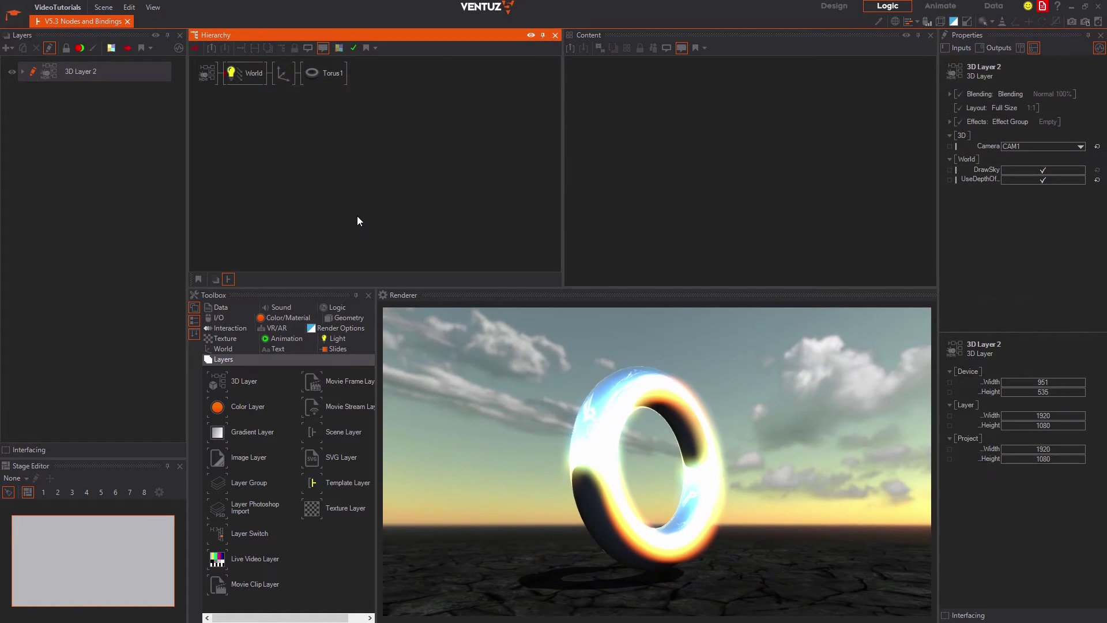
# Add a Cube node and stack Cube1 under Torus1 in the hierarchy.
pyautogui.doubleClick(346, 138)
pyautogui.write('cube')
pyautogui.press('Return')
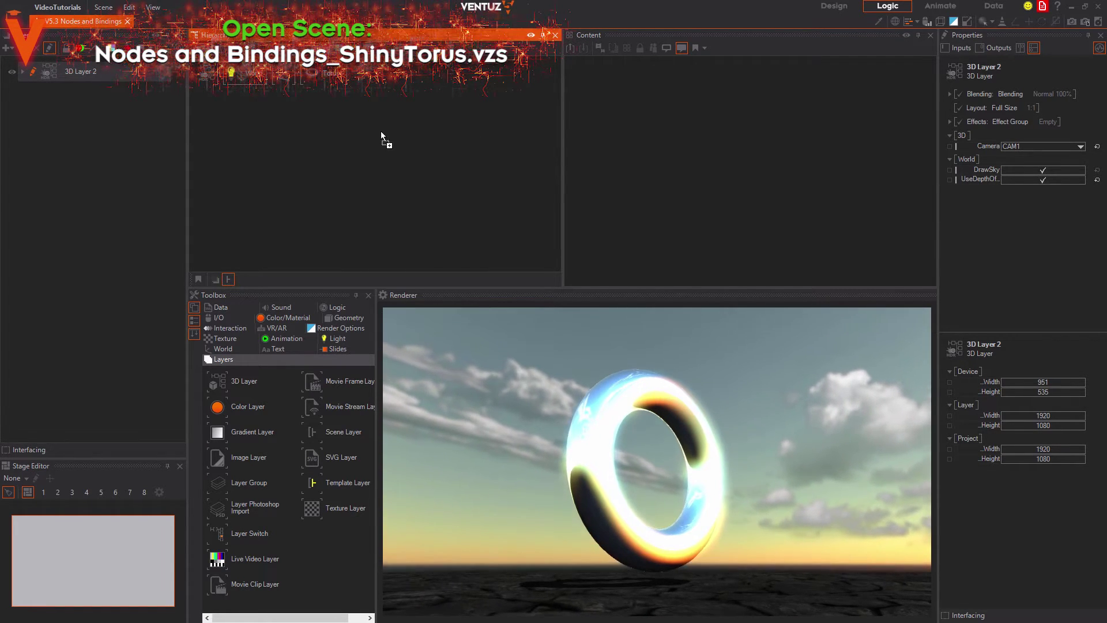
pyautogui.click(365, 76)
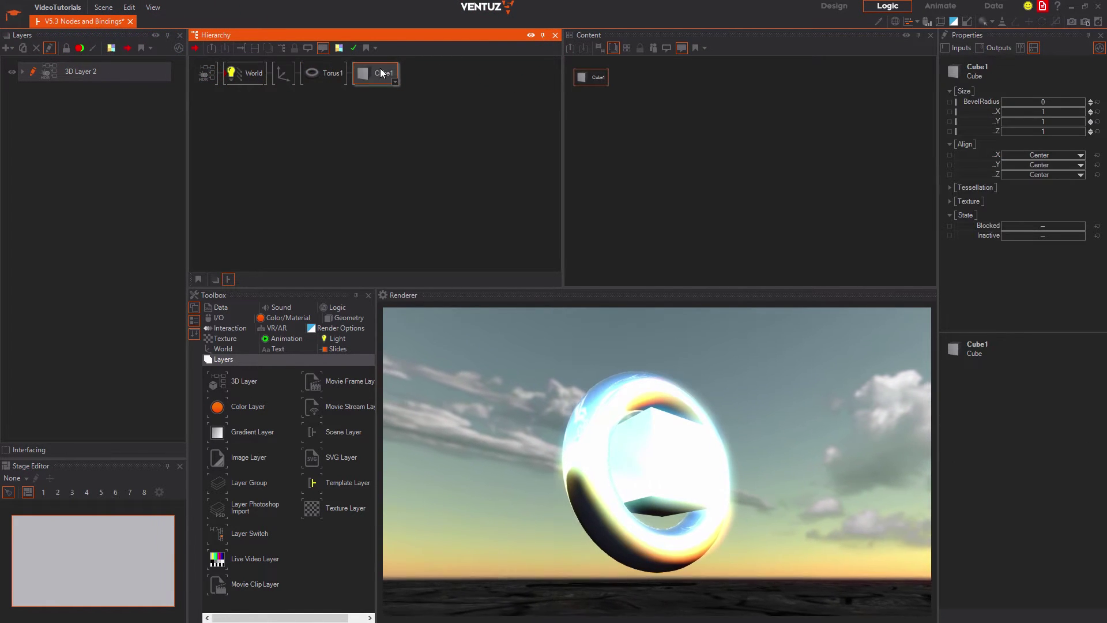
pyautogui.moveTo(379, 75)
pyautogui.mouseDown()
pyautogui.moveTo(315, 85)
pyautogui.moveTo(315, 98)
pyautogui.moveTo(312, 65)
pyautogui.mouseUp()
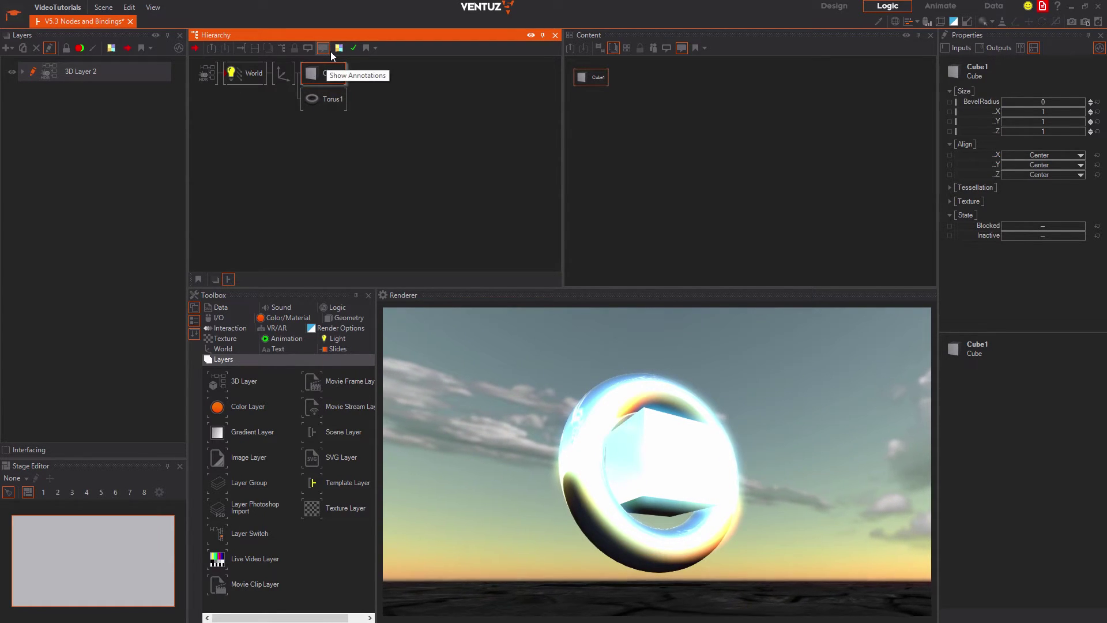
# Insert a new Axis node ahead of both Cube1 and Torus1.
pyautogui.doubleClick(347, 132)
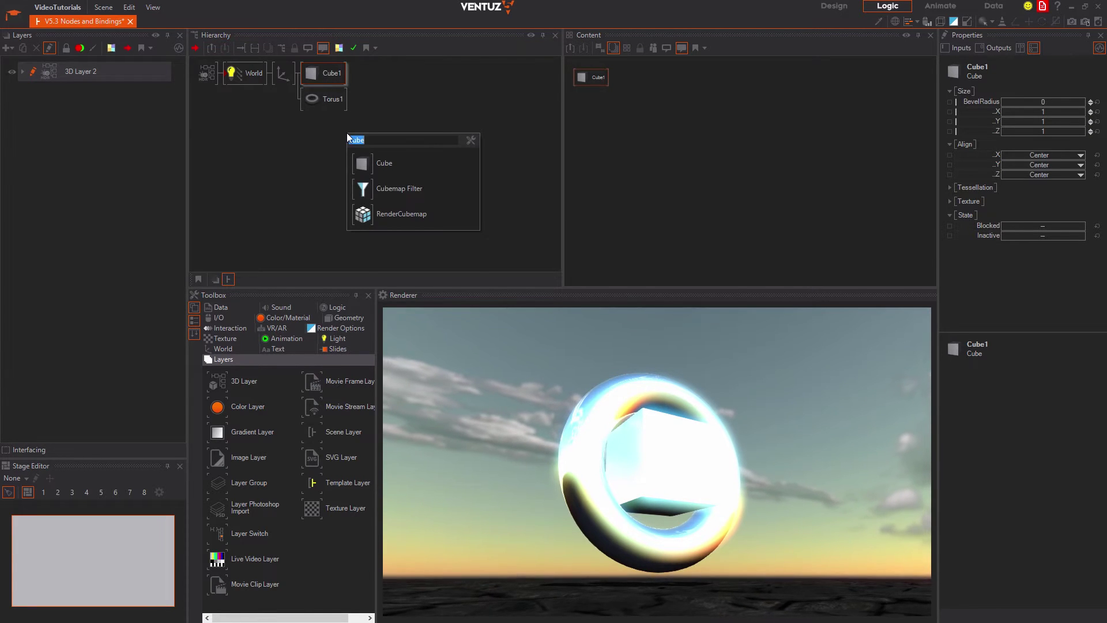
pyautogui.write('Torus')
pyautogui.moveTo(367, 162); pyautogui.dragTo(306, 82)
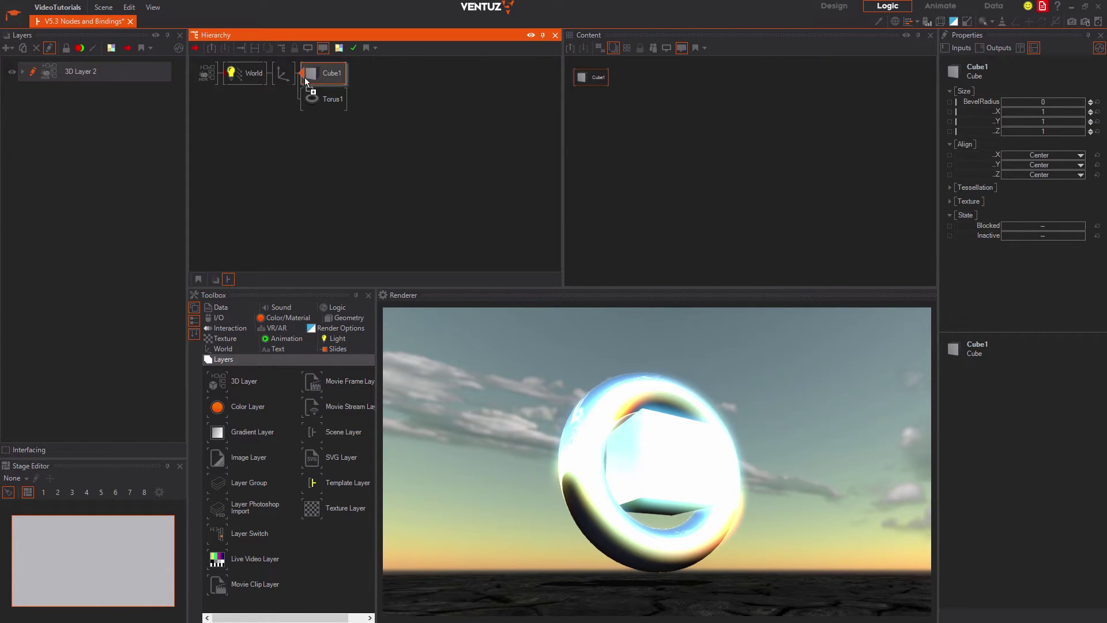
pyautogui.moveTo(306, 79)
pyautogui.mouseDown()
pyautogui.moveTo(348, 130)
pyautogui.moveTo(301, 74)
pyautogui.mouseUp()
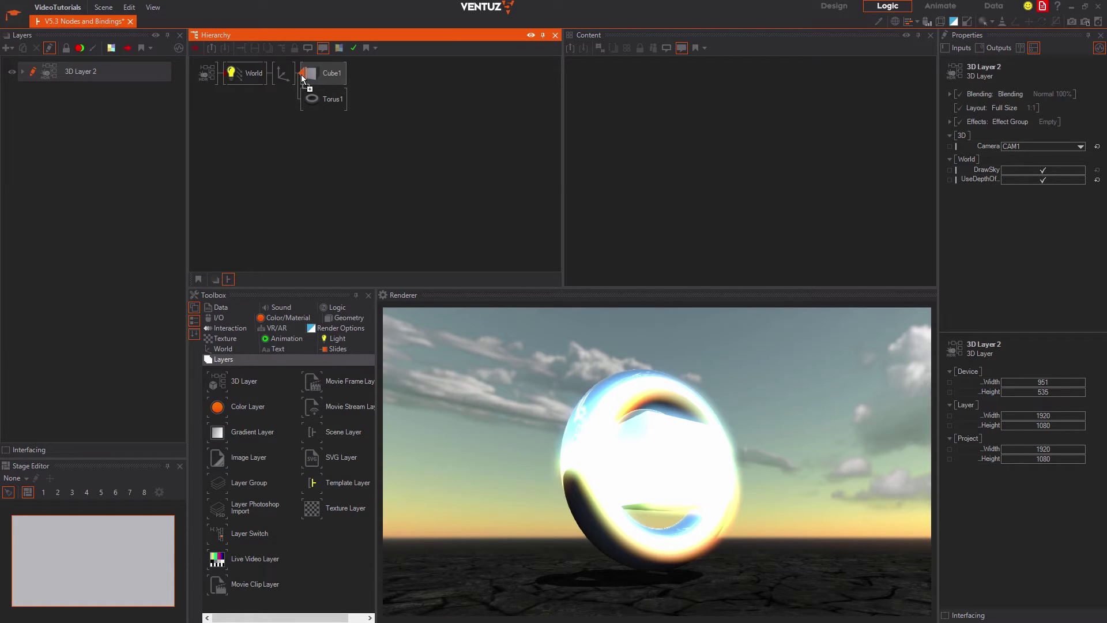
pyautogui.moveTo(301, 74); pyautogui.dragTo(301, 74)
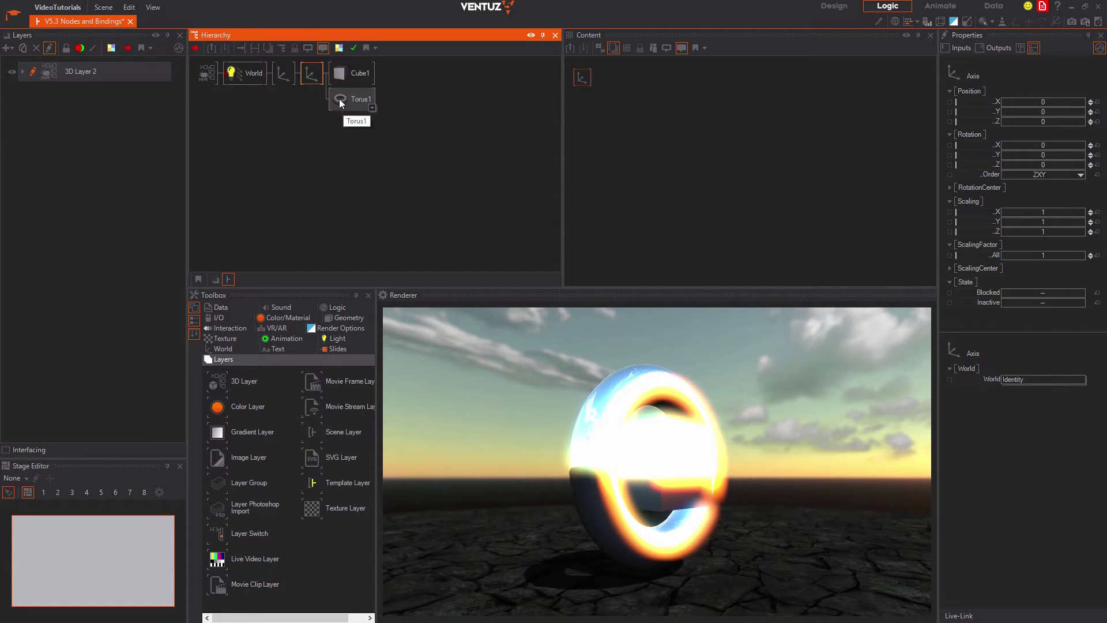
# Delete the extra Axis node and Cube1.
pyautogui.press('Delete')
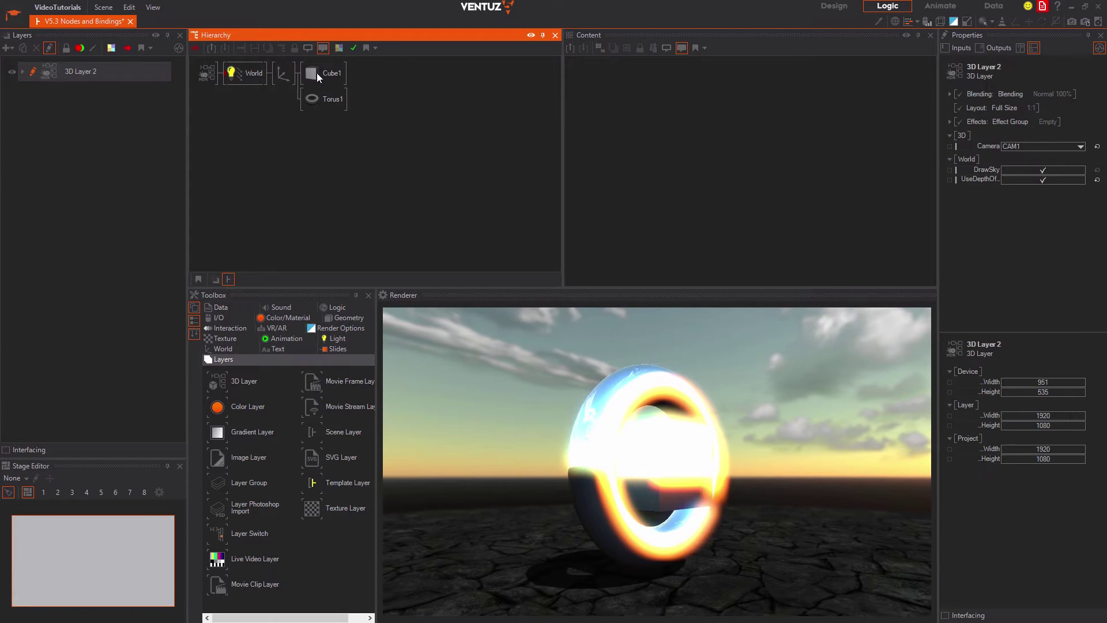
pyautogui.click(316, 73)
pyautogui.press('Delete')
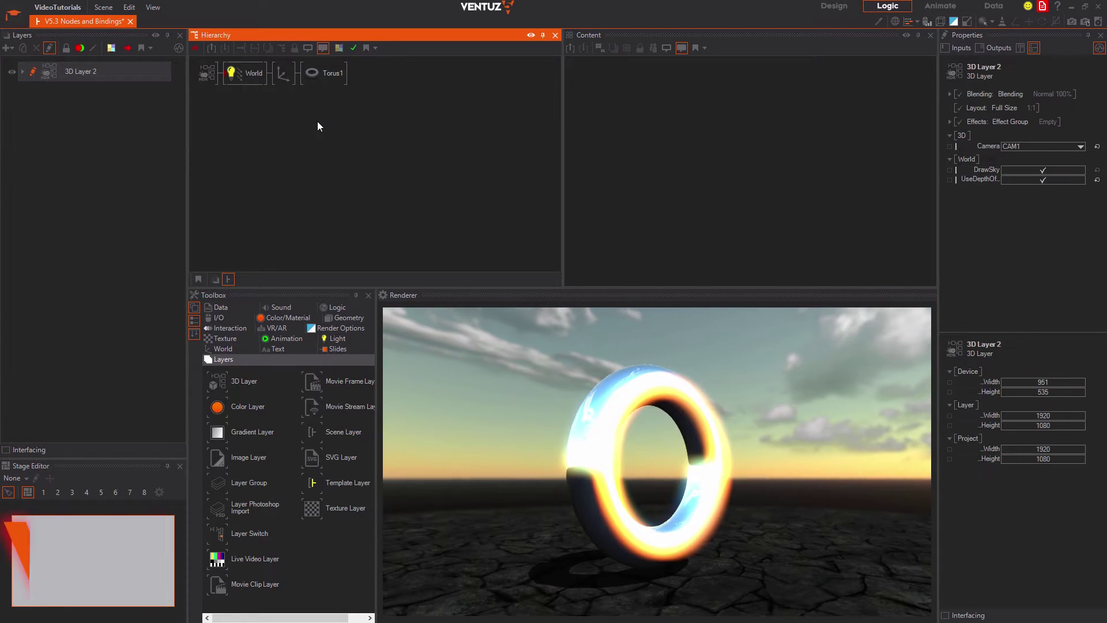
# Mark the Axis before Torus1 as Inactive, then inspect World and Torus1.
pyautogui.click(285, 71)
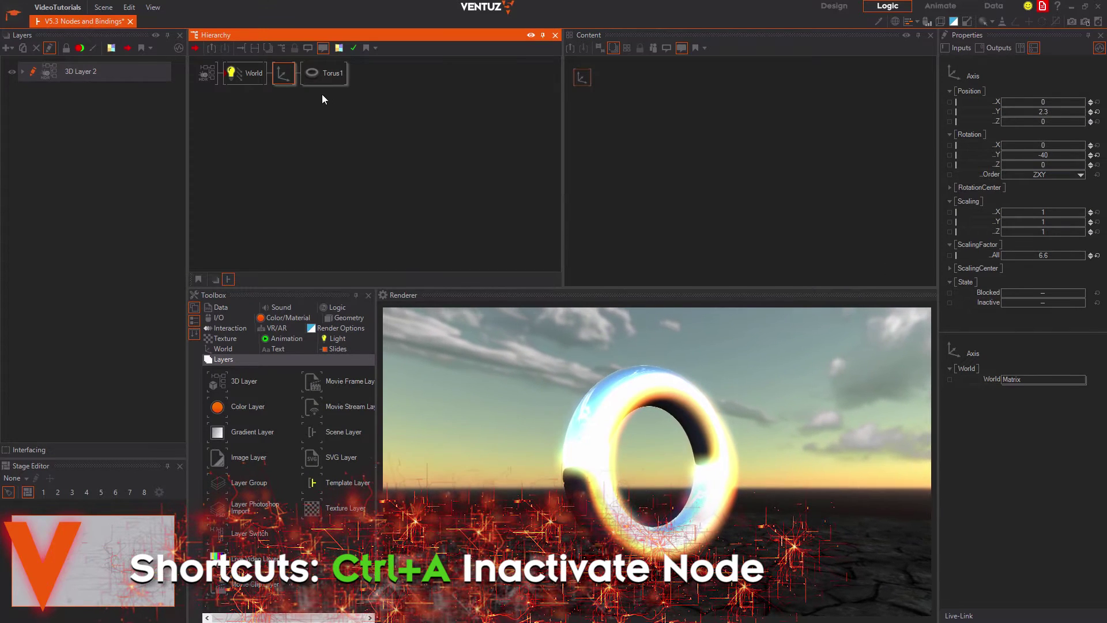
pyautogui.hotkey('ctrl', 'a')
pyautogui.hotkey('ctrl', 'a')
pyautogui.hotkey('ctrl', 'a')
pyautogui.hotkey('ctrl', 'a')
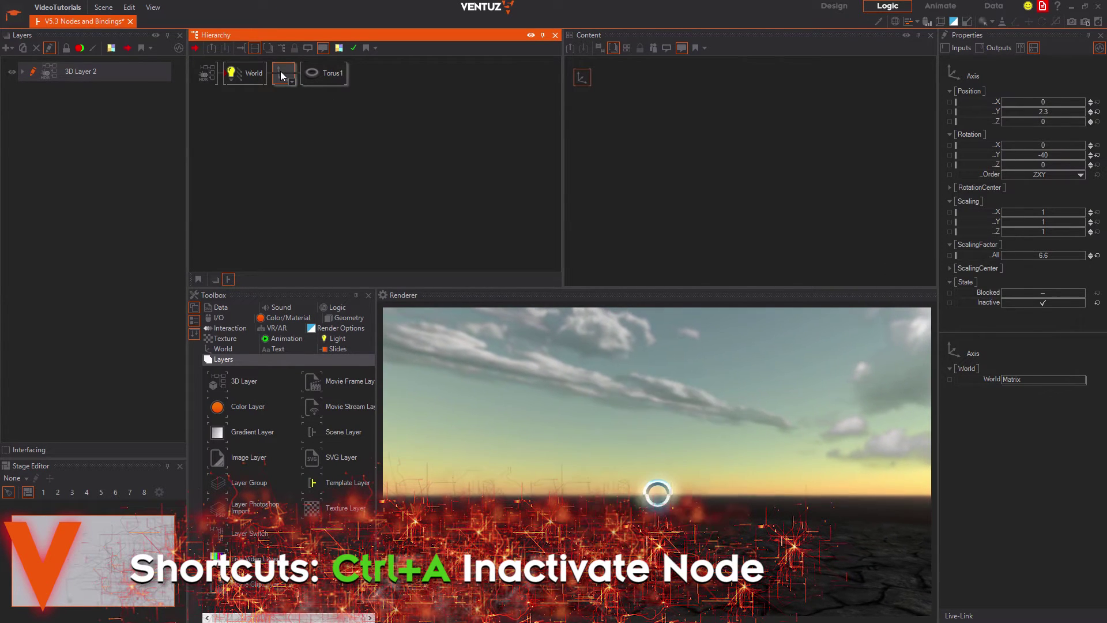
pyautogui.click(1053, 303)
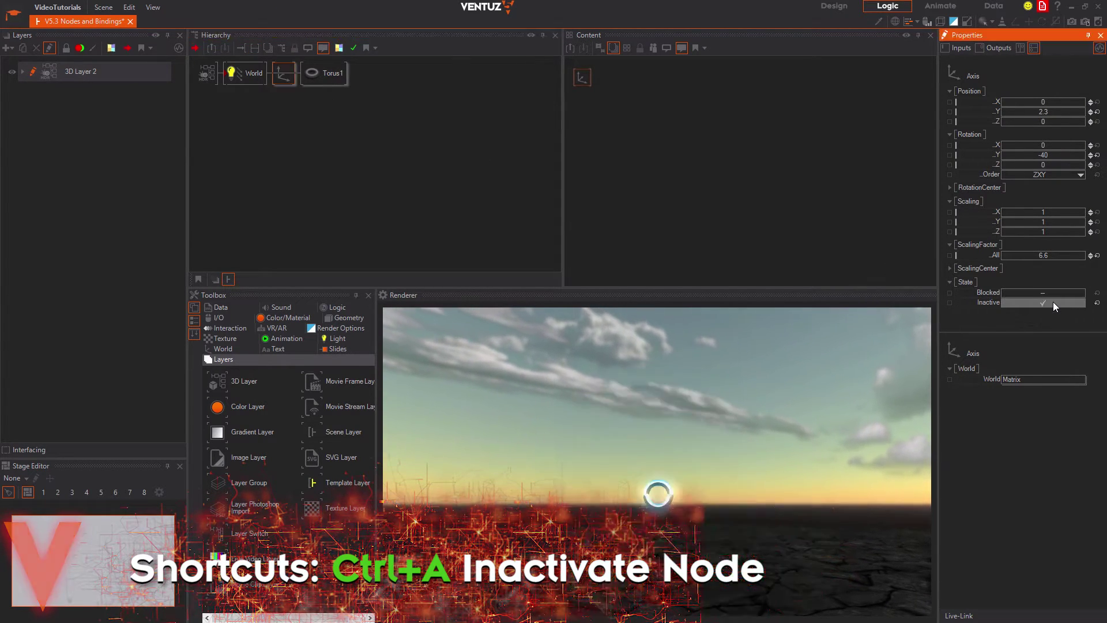
pyautogui.click(252, 74)
pyautogui.click(332, 75)
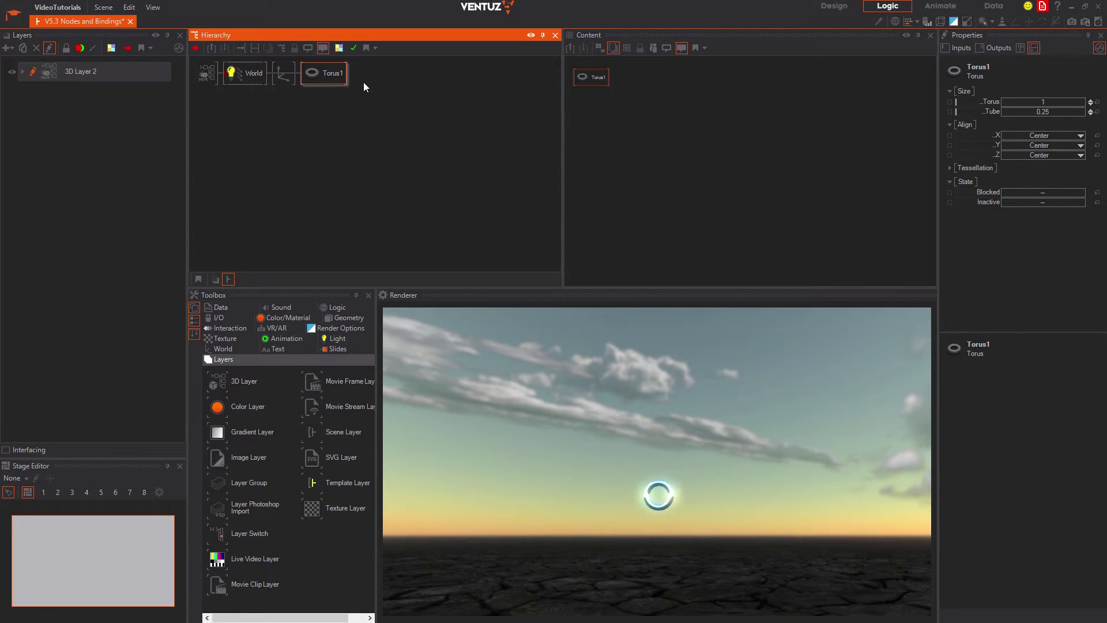
# Block and then unblock the Axis node using its Blocked property.
pyautogui.click(285, 70)
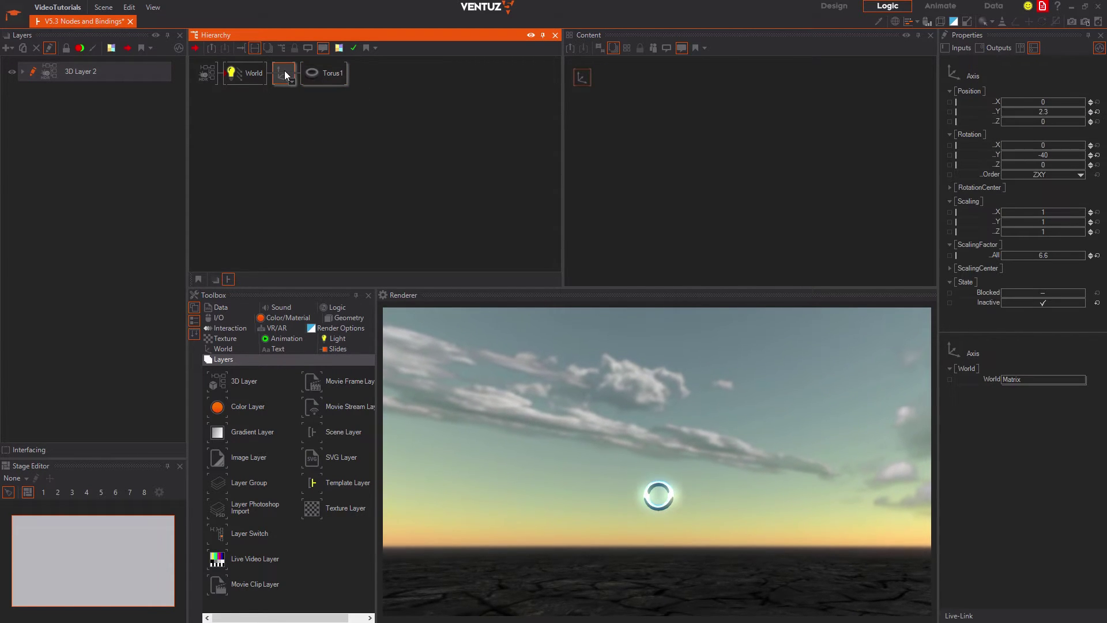
pyautogui.click(1027, 293)
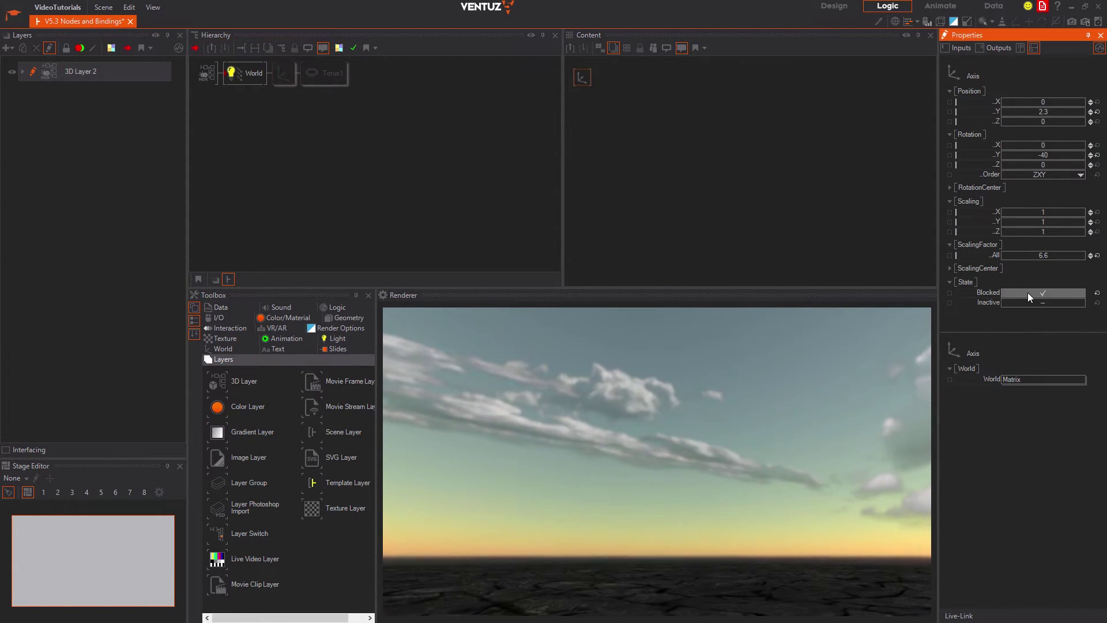
pyautogui.click(1028, 293)
# Block the Axis again with Ctrl+B, then unblock it so the torus reappears.
pyautogui.click(277, 72)
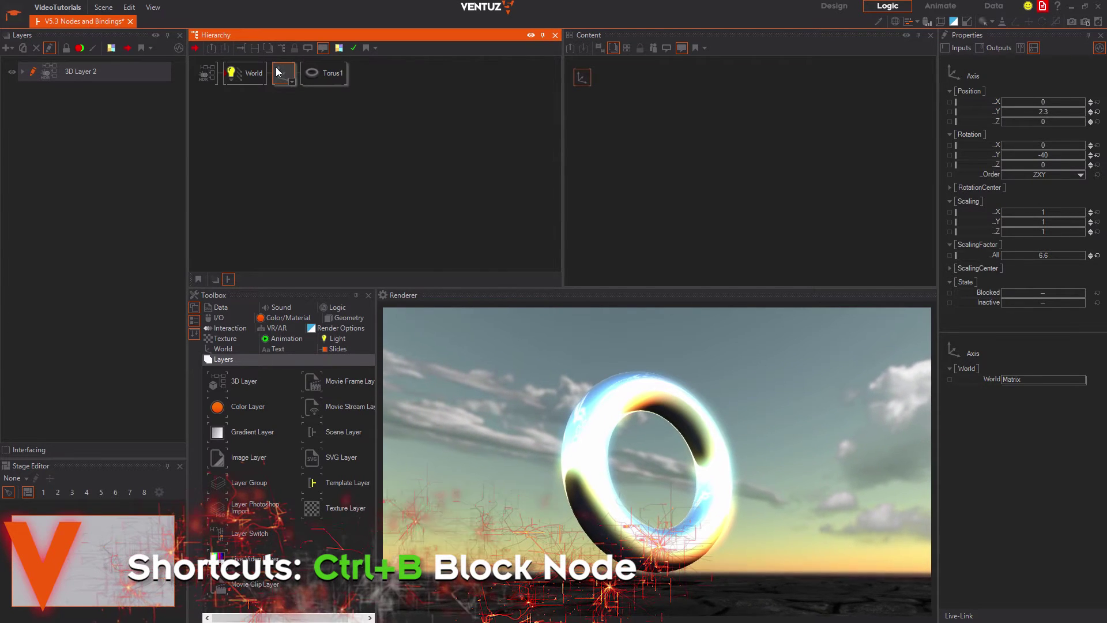
pyautogui.hotkey('ctrl', 'b')
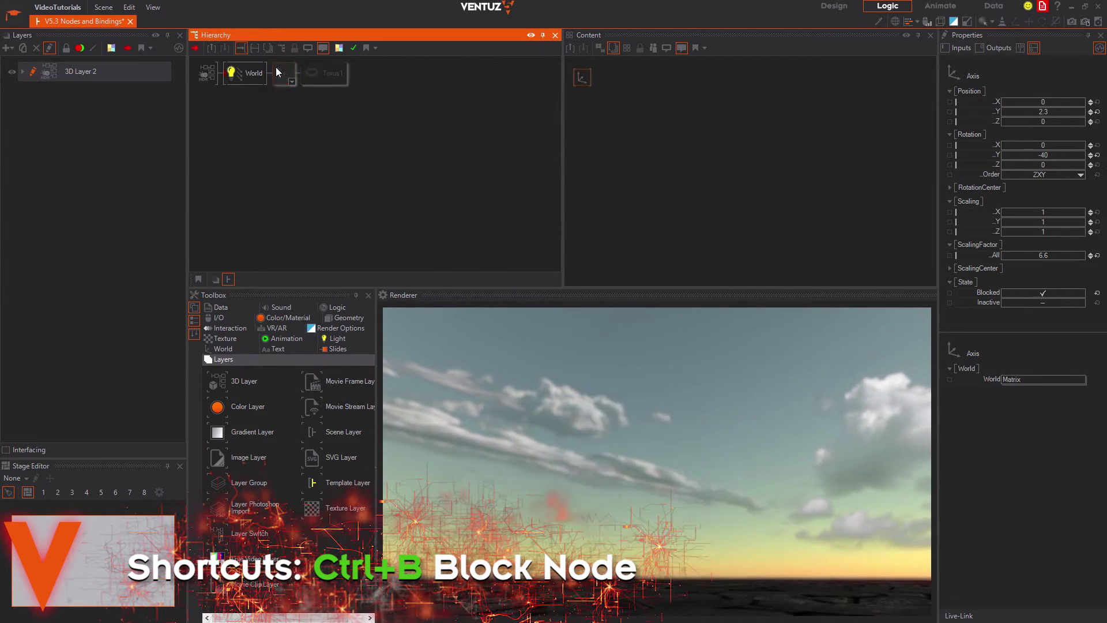
pyautogui.click(320, 87)
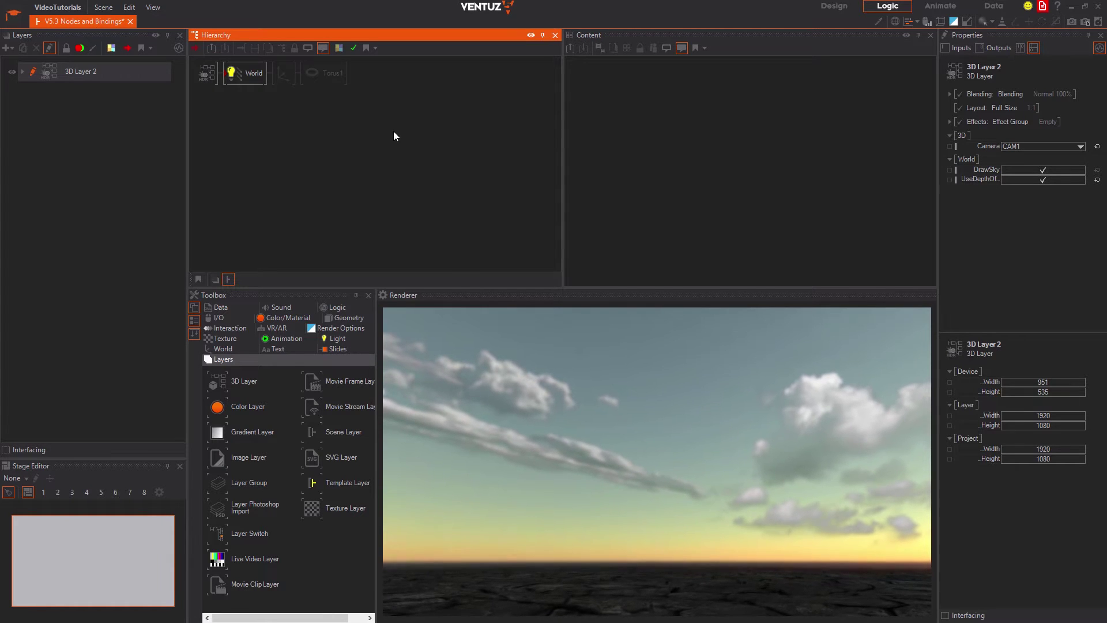
pyautogui.click(281, 75)
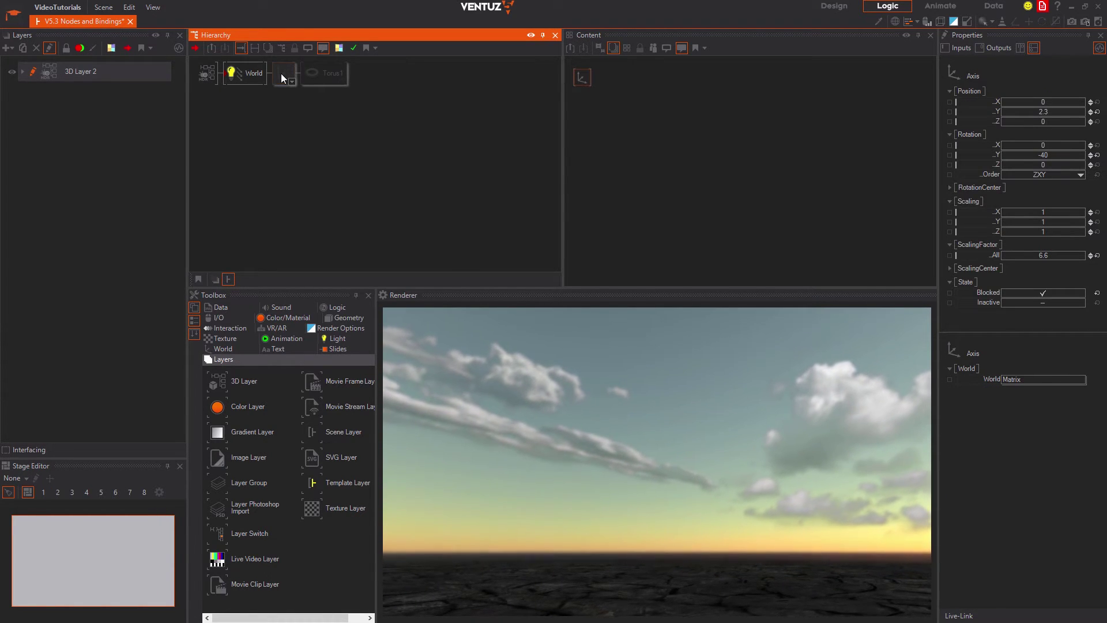
pyautogui.keyDown('ctrl'); pyautogui.click(282, 74); pyautogui.keyUp('ctrl')
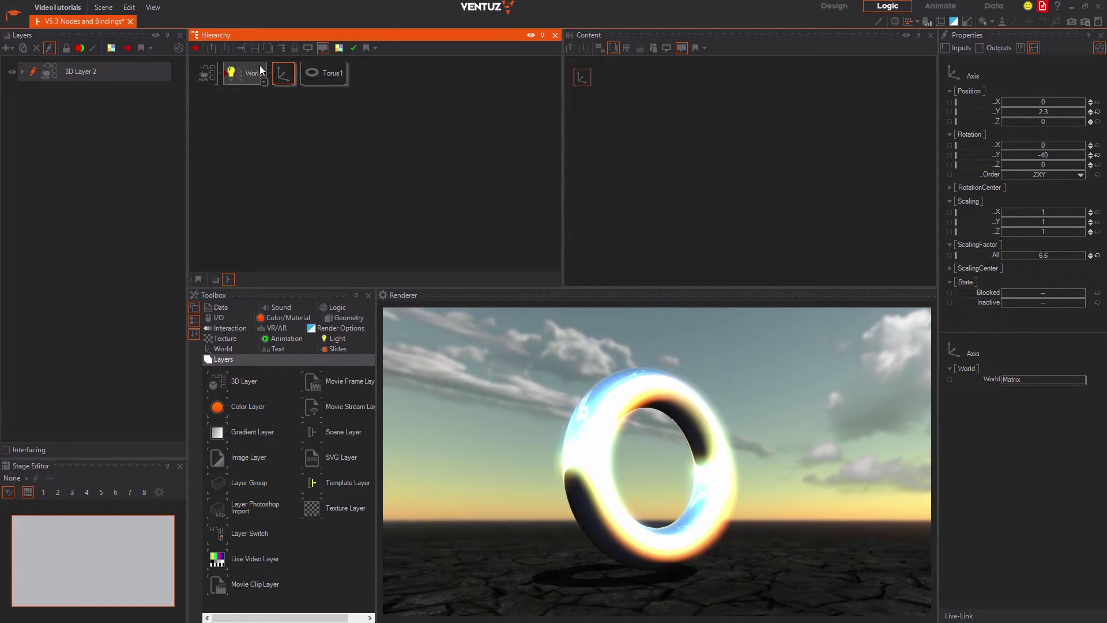
# Fold the Axis and Torus1 into World, then unfold World again.
pyautogui.click(264, 81)
pyautogui.click(251, 117)
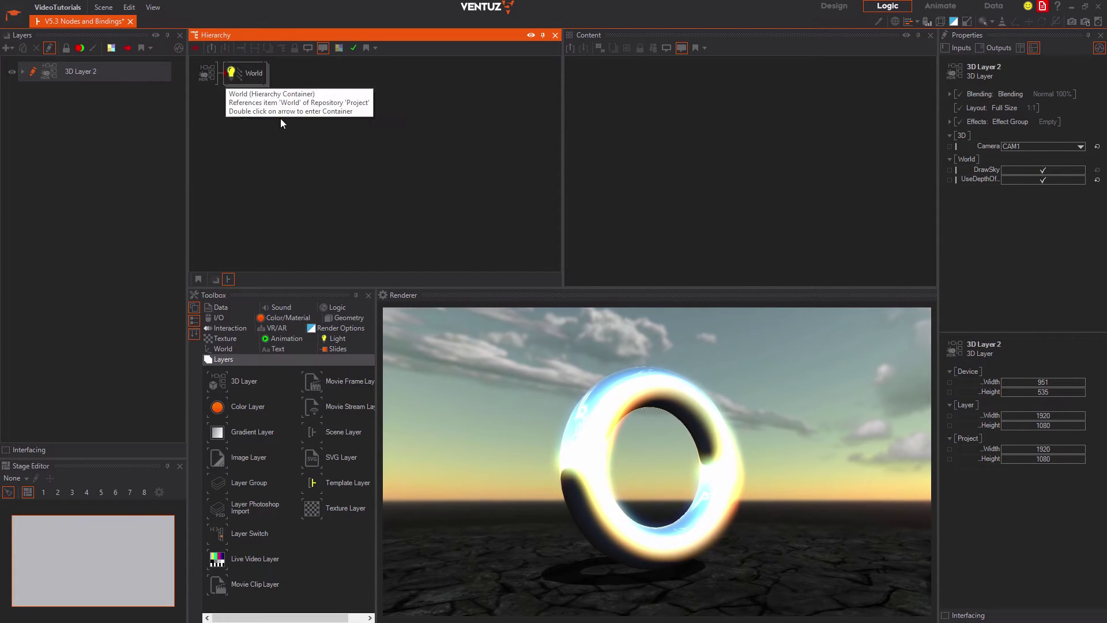
pyautogui.doubleClick(250, 80)
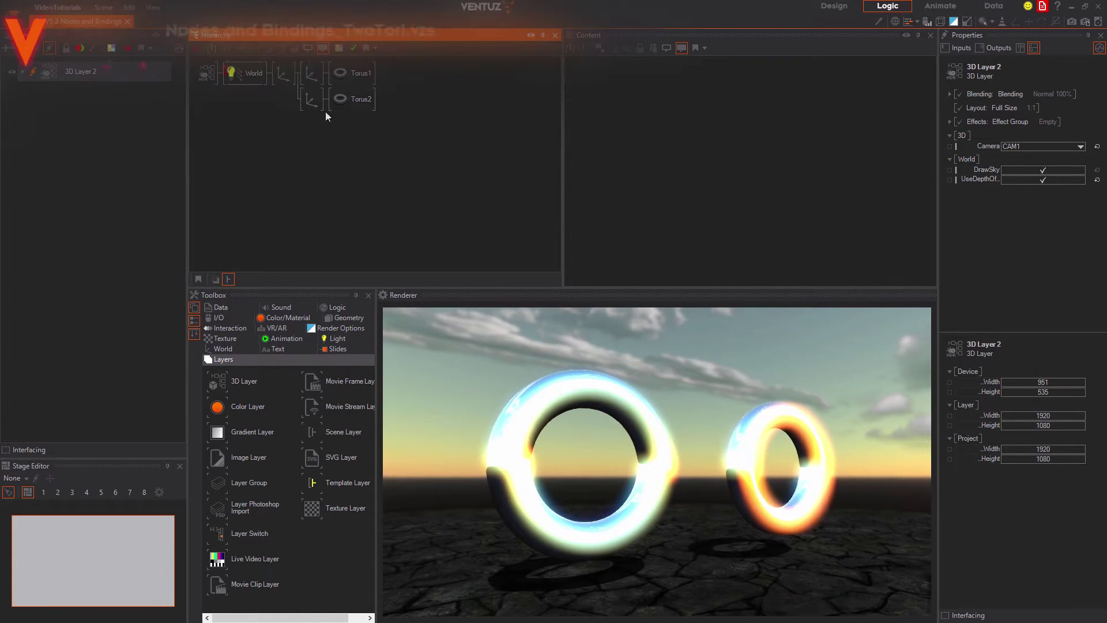
# Delete the left Axis together with Torus1, then undo to restore the branch.
pyautogui.click(310, 74)
pyautogui.keyDown('ctrl'); pyautogui.click(311, 100); pyautogui.keyUp('ctrl')
pyautogui.keyDown('ctrl'); pyautogui.click(352, 99); pyautogui.keyUp('ctrl')
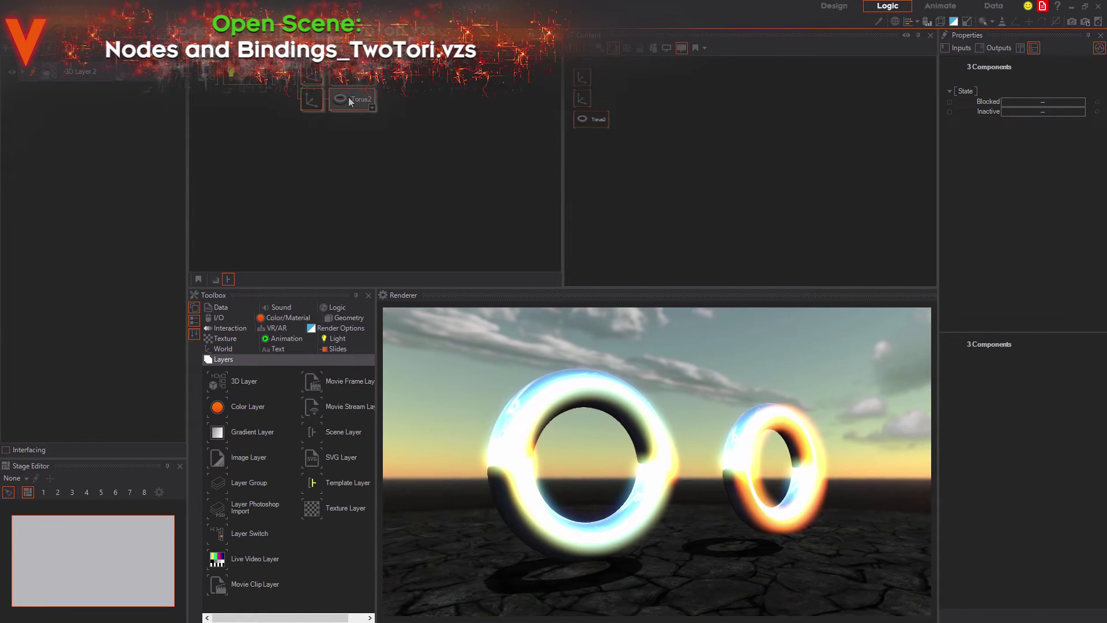
pyautogui.click(417, 131)
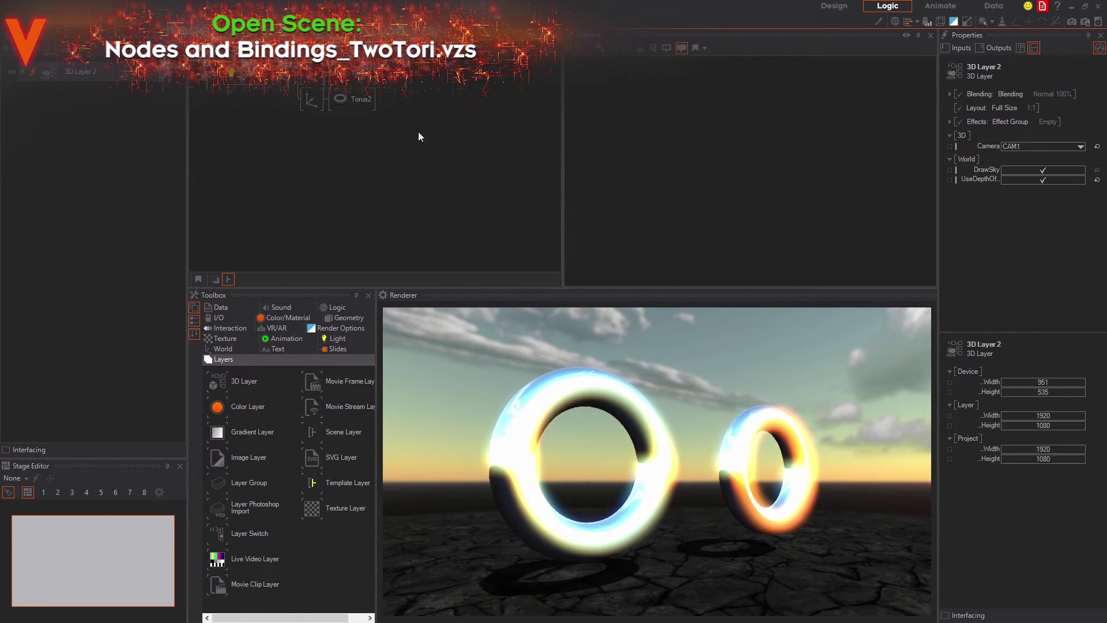
pyautogui.click(312, 75)
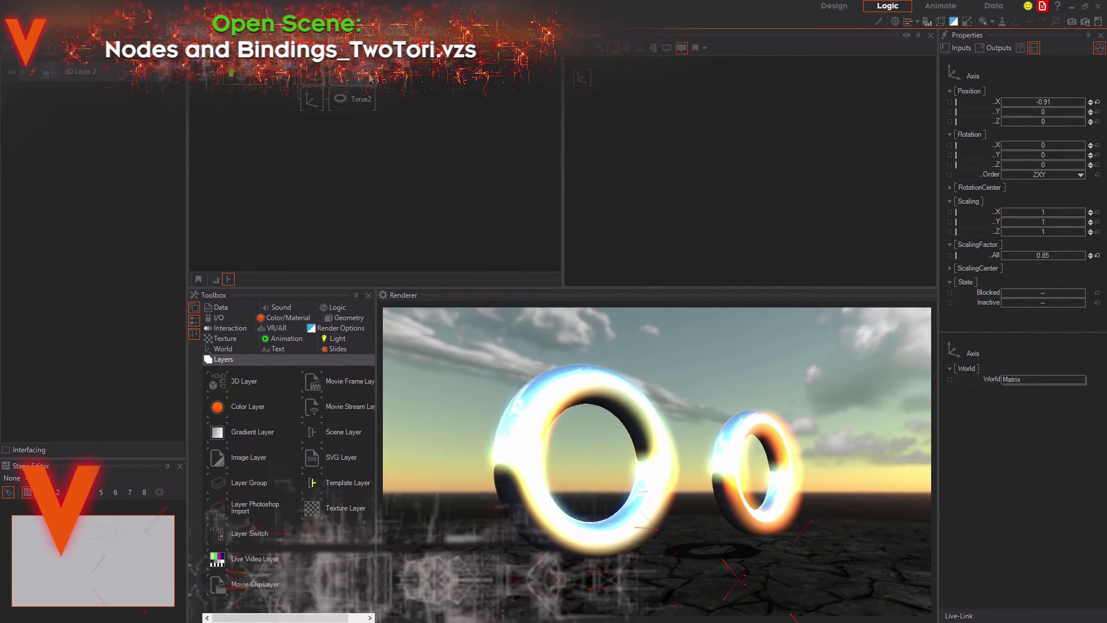
pyautogui.press('Delete')
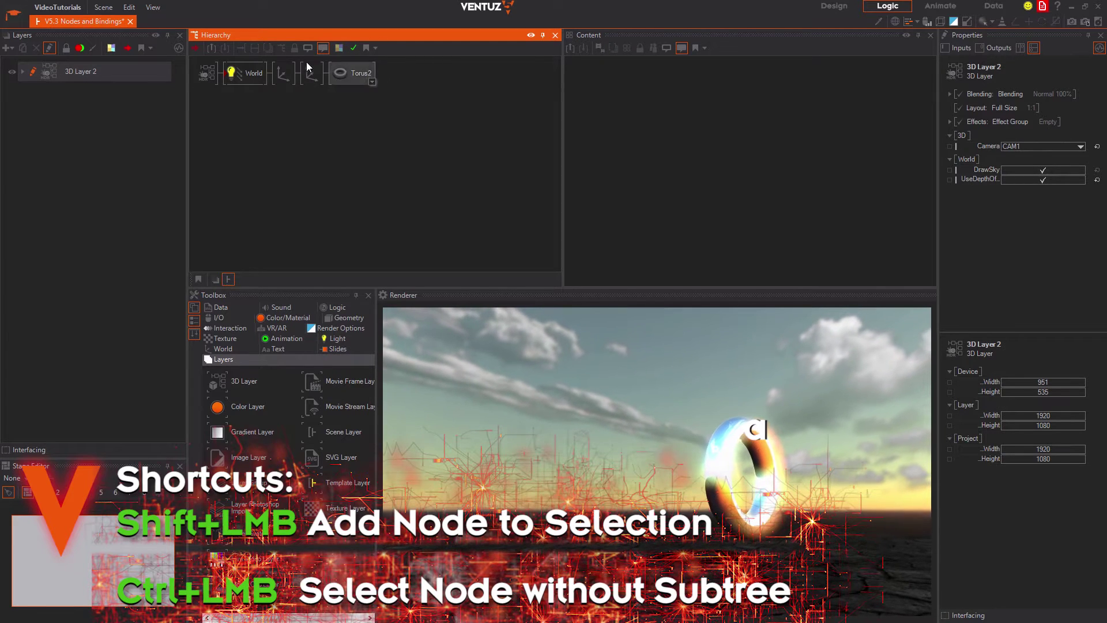
pyautogui.hotkey('ctrl', 'z')
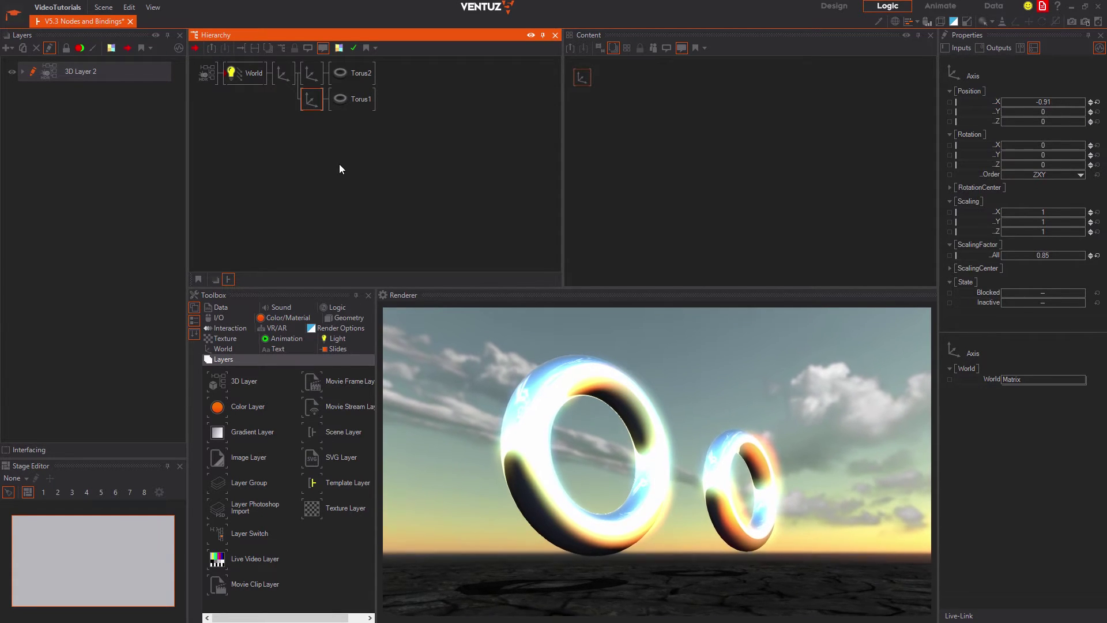
# Delete only the lower Axis so Torus1 hangs directly under the shared Axis.
pyautogui.press('Delete')
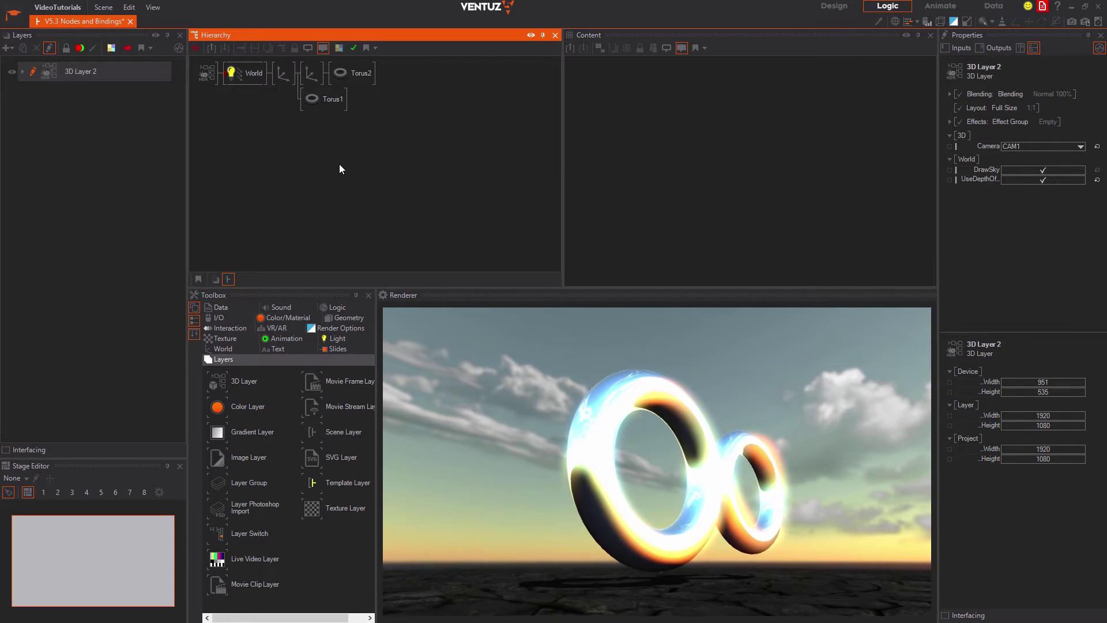
pyautogui.click(330, 102)
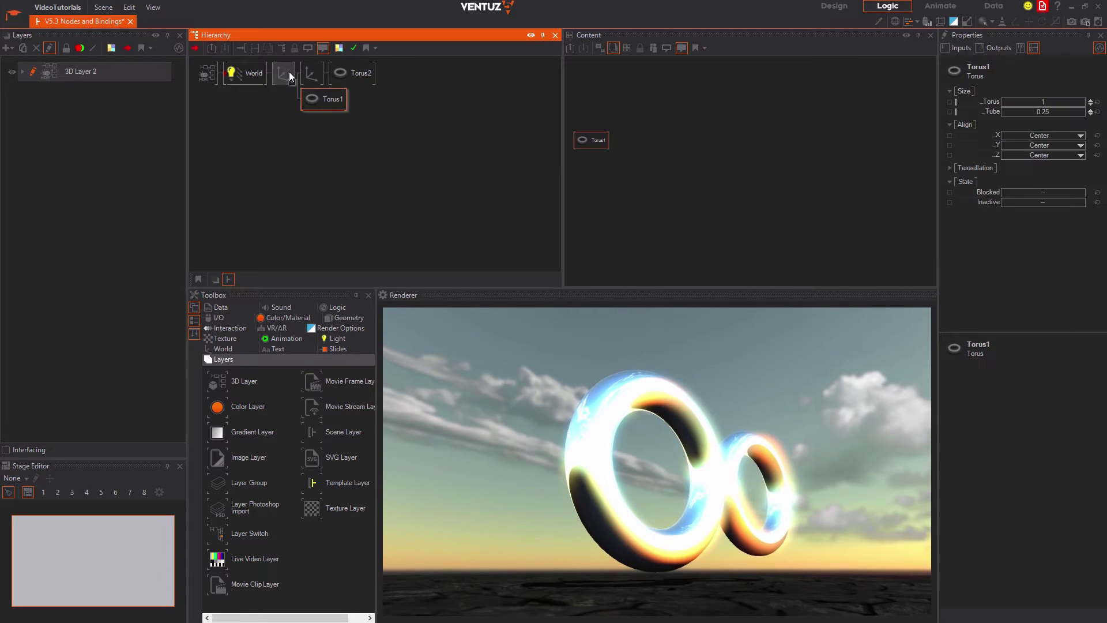
pyautogui.click(284, 74)
pyautogui.click(309, 103)
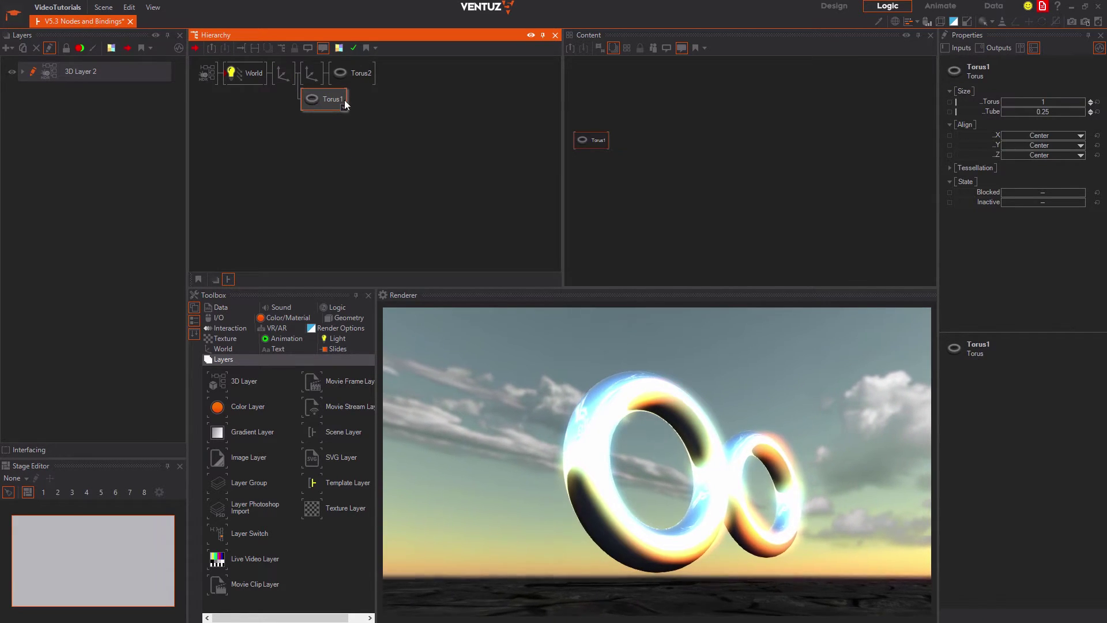
# Place an Axis node above the tori, move Torus2 into Torus1's spot, and delete Torus1.
pyautogui.click(340, 138)
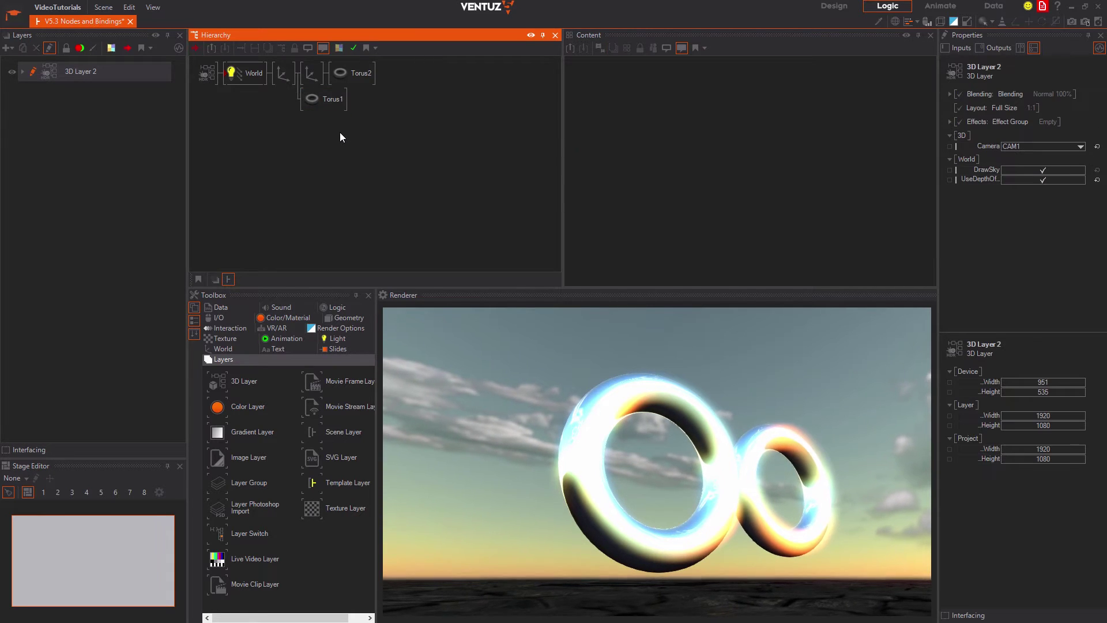
pyautogui.click(327, 104)
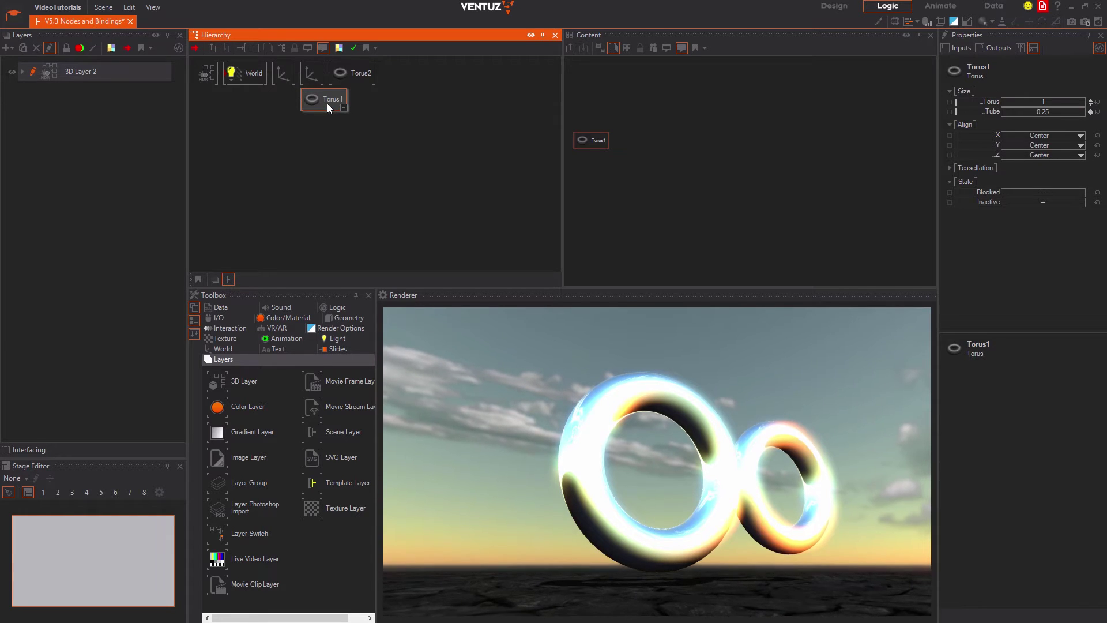
pyautogui.click(314, 74)
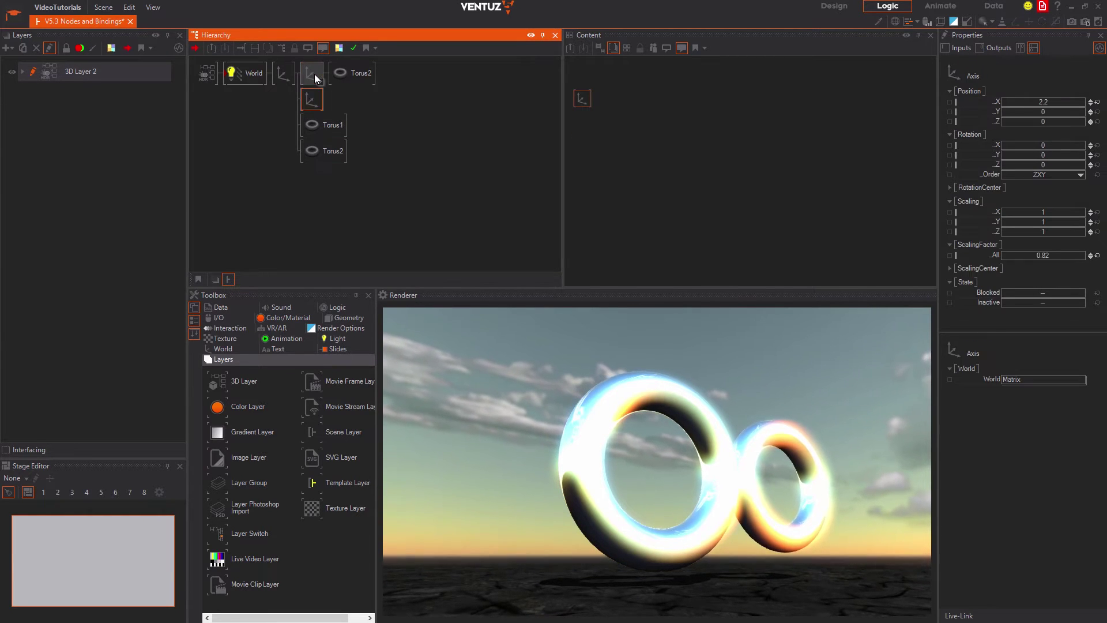
pyautogui.moveTo(314, 74); pyautogui.dragTo(317, 101)
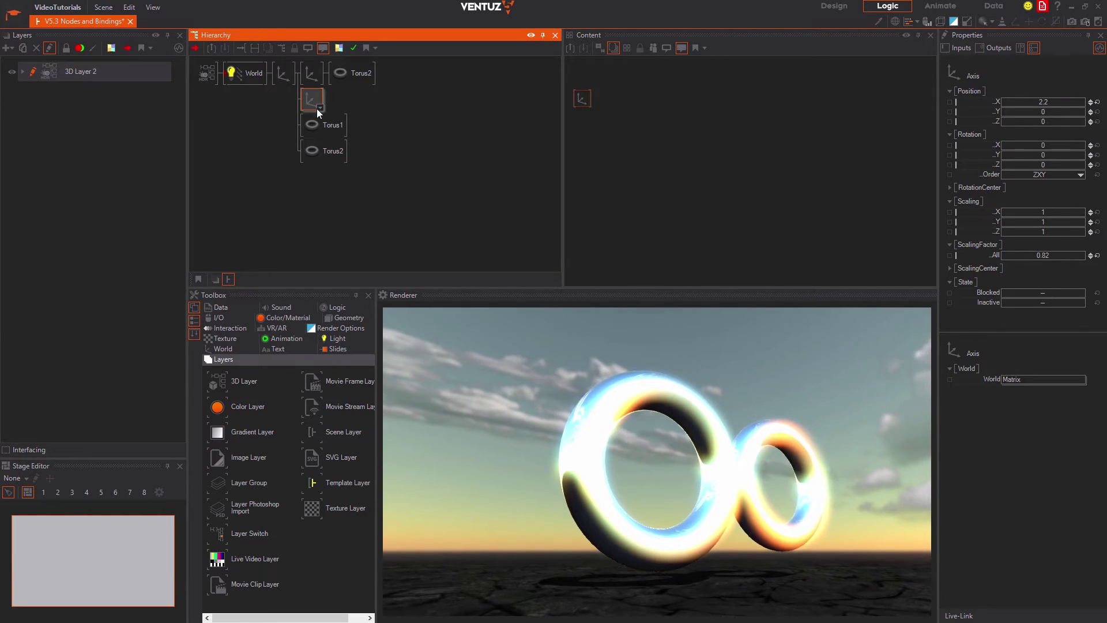
pyautogui.click(317, 150)
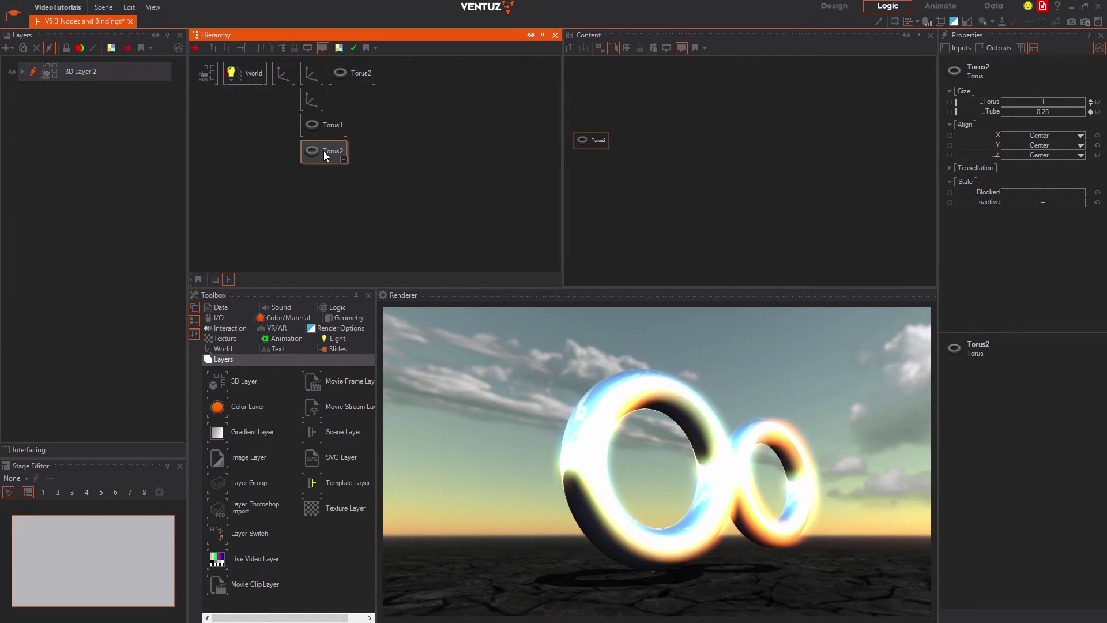
pyautogui.moveTo(324, 151)
pyautogui.mouseDown()
pyautogui.moveTo(333, 117)
pyautogui.moveTo(324, 126)
pyautogui.mouseUp()
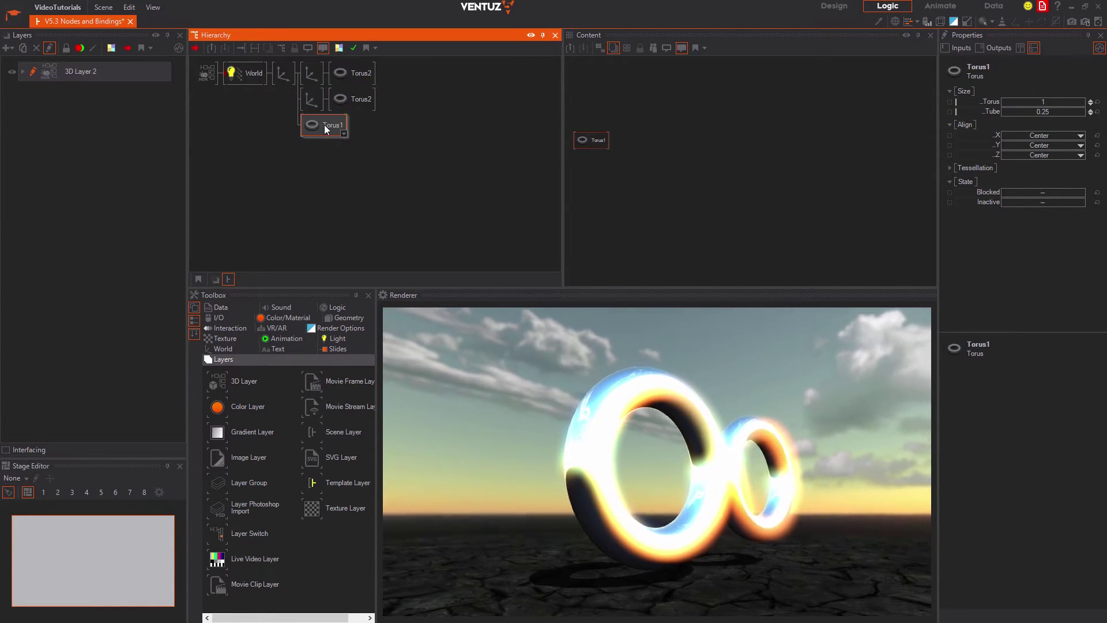
pyautogui.press('Delete')
# Duplicate the Axis with its Torus2 and set the copy's Position X to -1.1.
pyautogui.click(313, 99)
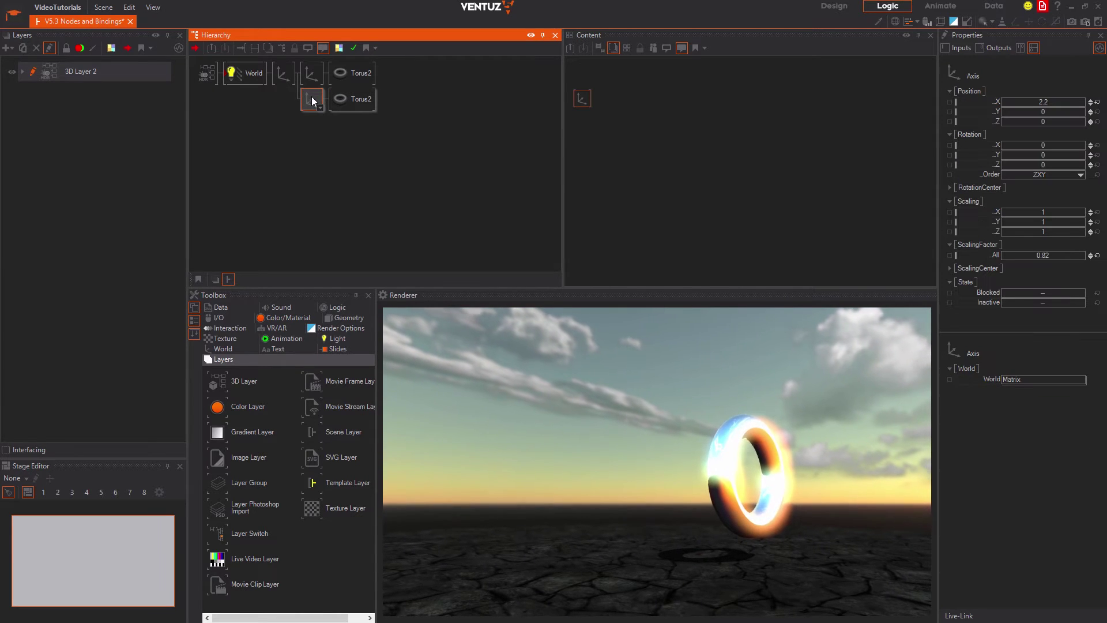
pyautogui.keyDown('ctrl'); pyautogui.moveTo(312, 99); pyautogui.dragTo(312, 121); pyautogui.keyUp('ctrl')
pyautogui.doubleClick(1043, 102)
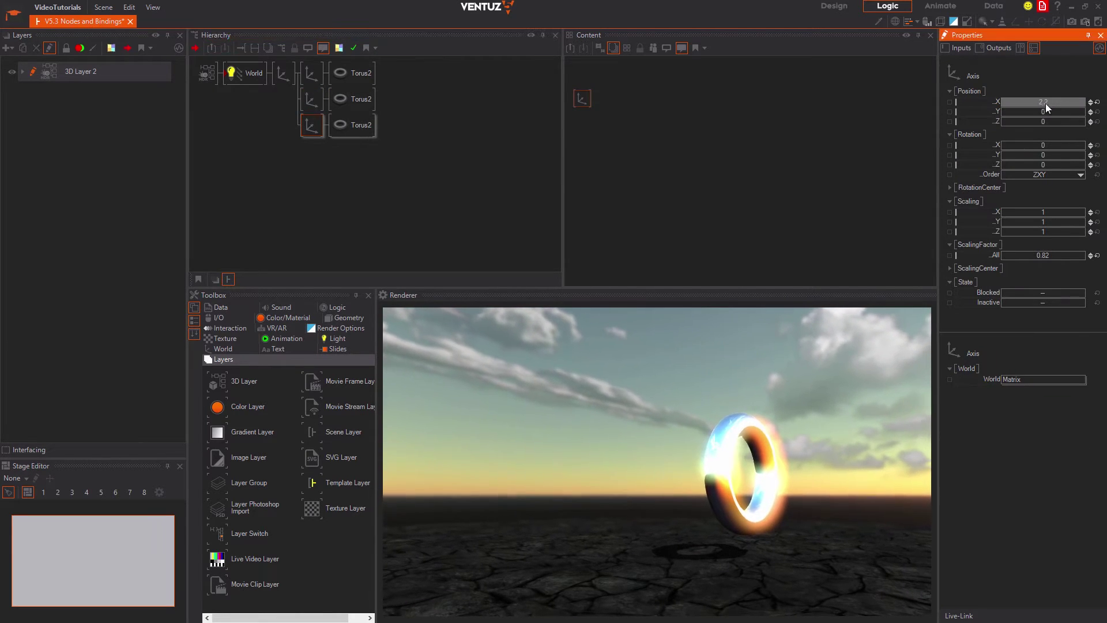
pyautogui.write('-1.1')
pyautogui.press('Return')
pyautogui.click(323, 99)
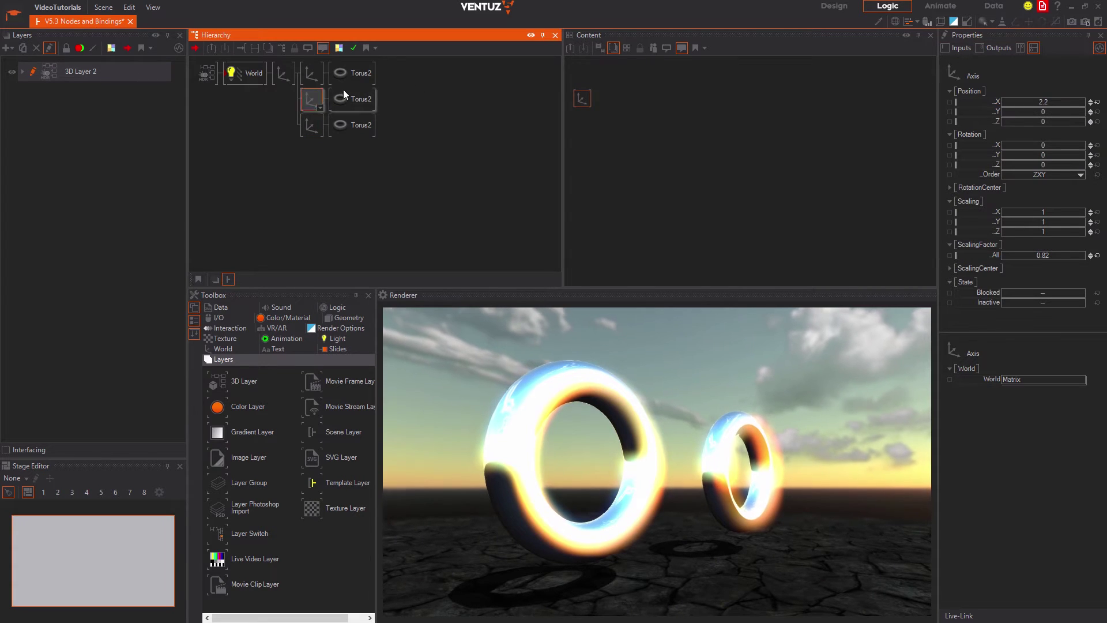
pyautogui.moveTo(1045, 102); pyautogui.dragTo(1047, 103)
# Make several more Axis and Torus2 copies, then delete the five extra rows.
pyautogui.click(318, 131)
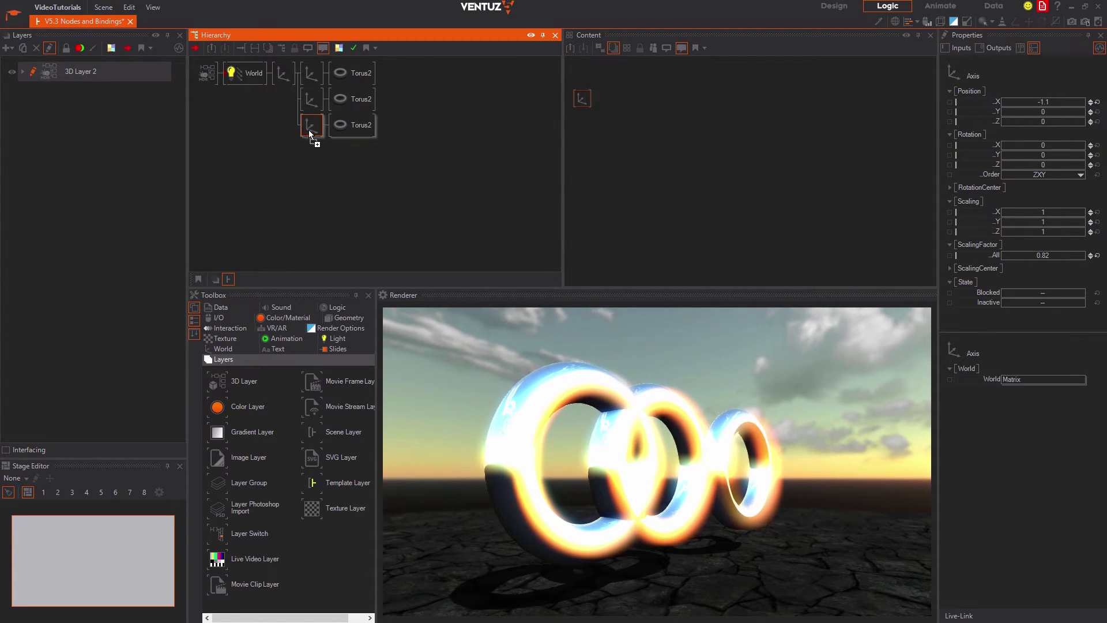
pyautogui.moveTo(308, 182); pyautogui.dragTo(307, 123)
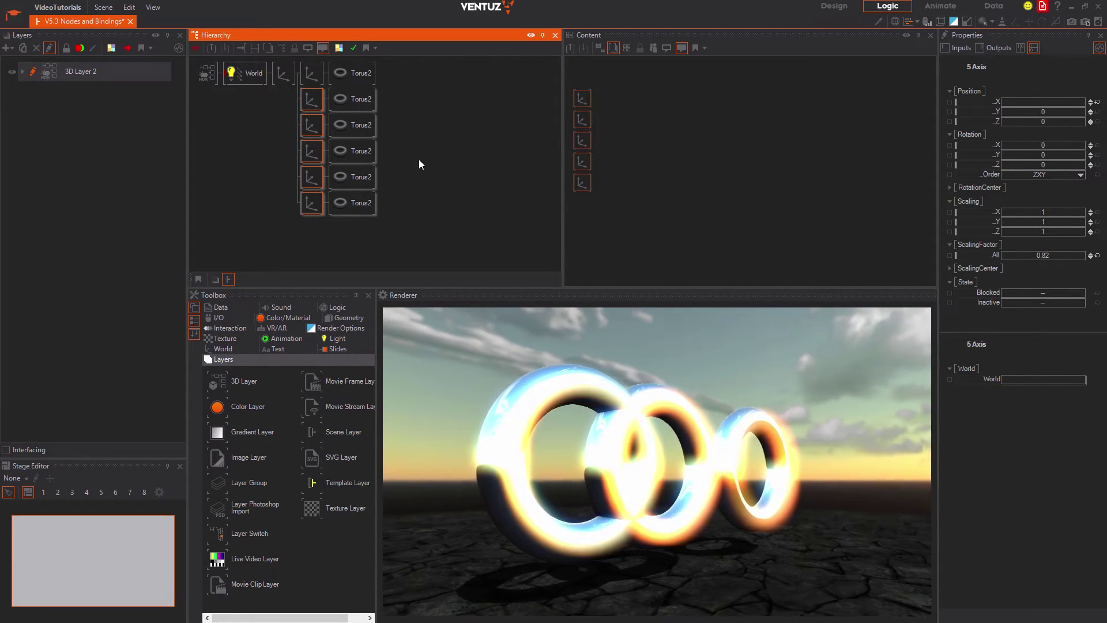
pyautogui.press('Delete')
pyautogui.click(315, 76)
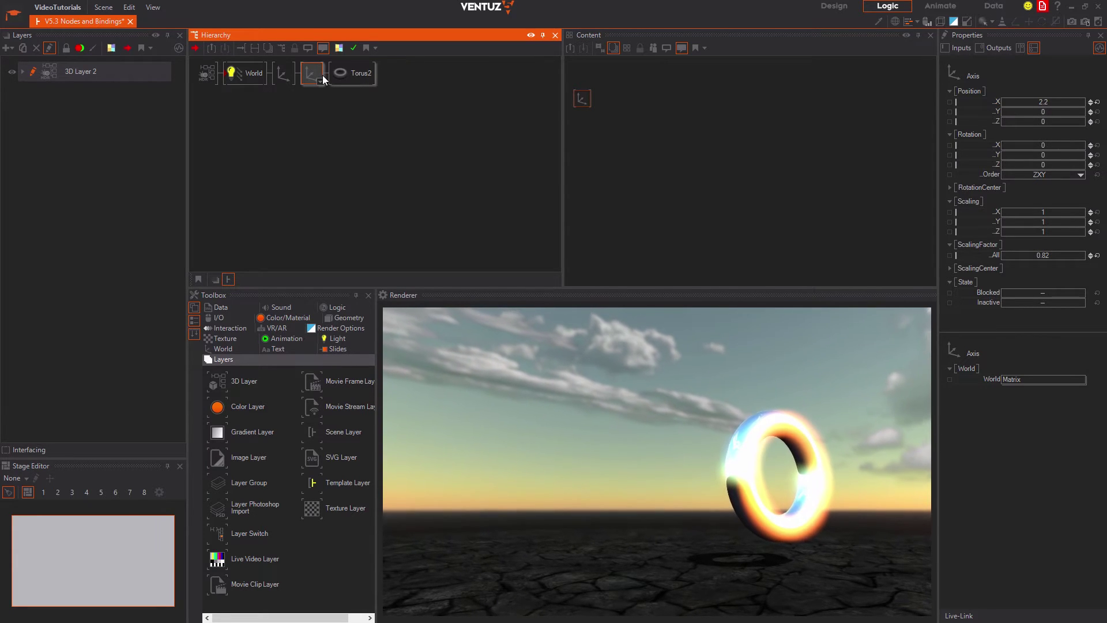
# Make a linked copy of the Axis and torus, move it to X -3.3, and change the tube thickness.
pyautogui.moveTo(313, 72); pyautogui.dragTo(305, 104)
pyautogui.click(1040, 105)
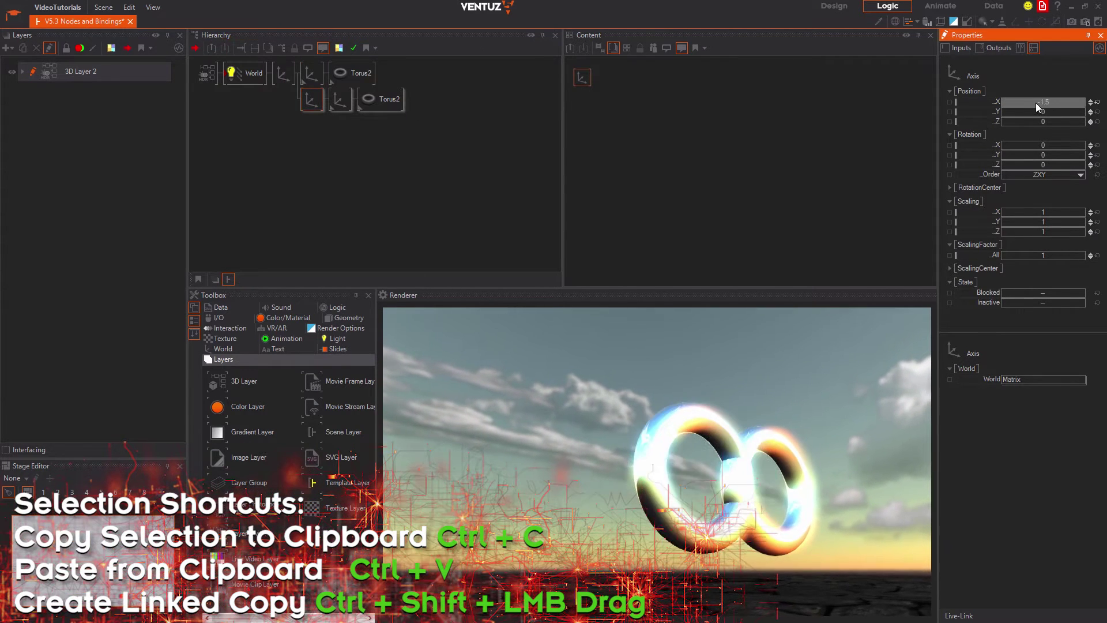
pyautogui.moveTo(1036, 103); pyautogui.dragTo(1030, 103)
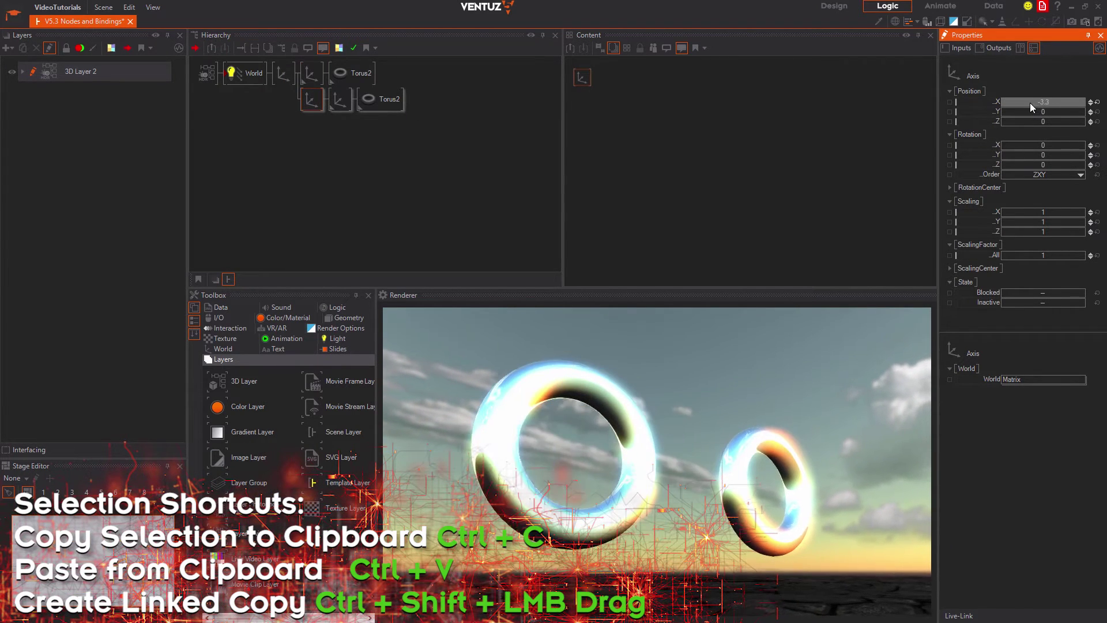
pyautogui.click(380, 99)
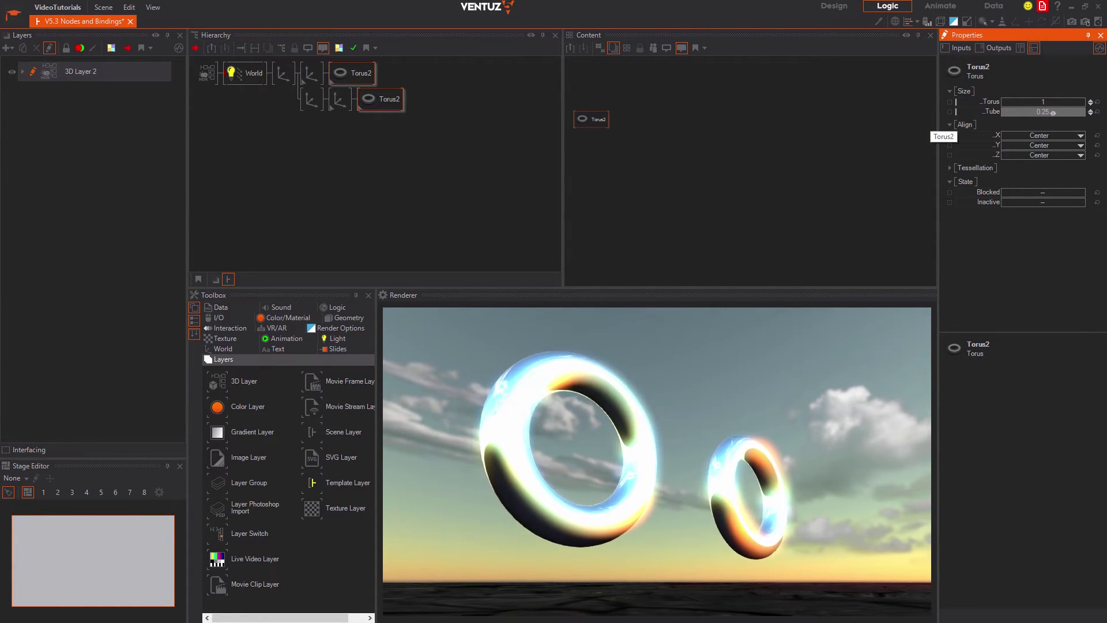
pyautogui.moveTo(1053, 113); pyautogui.dragTo(1044, 113)
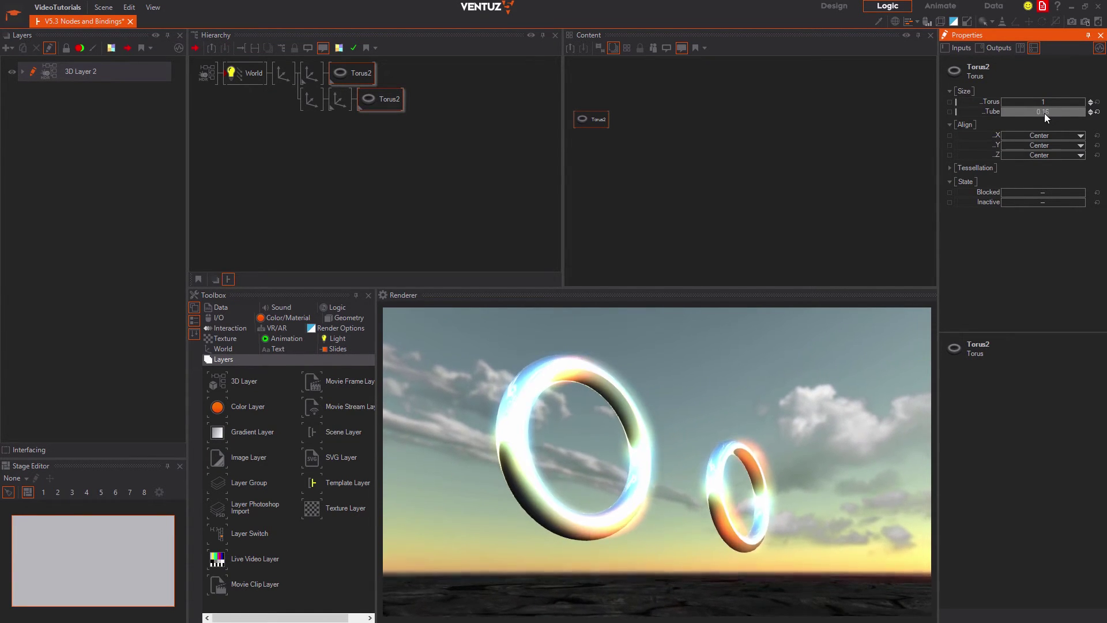
# Rearrange the top-row Axis node, returning to the saved scene with one Axis and Torus1.
pyautogui.click(356, 148)
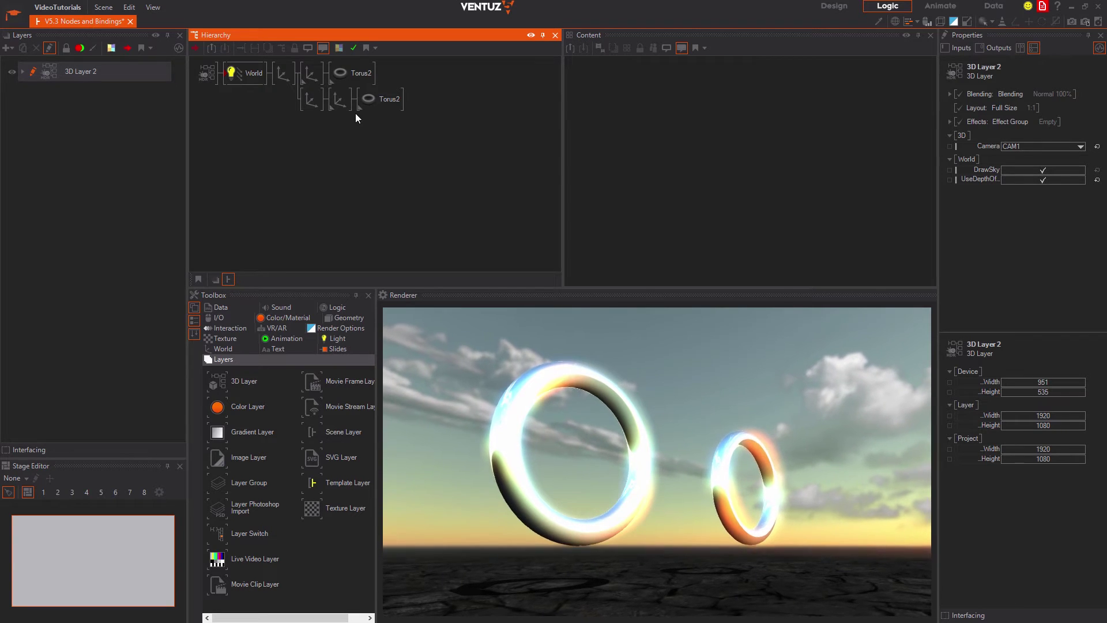
pyautogui.click(313, 74)
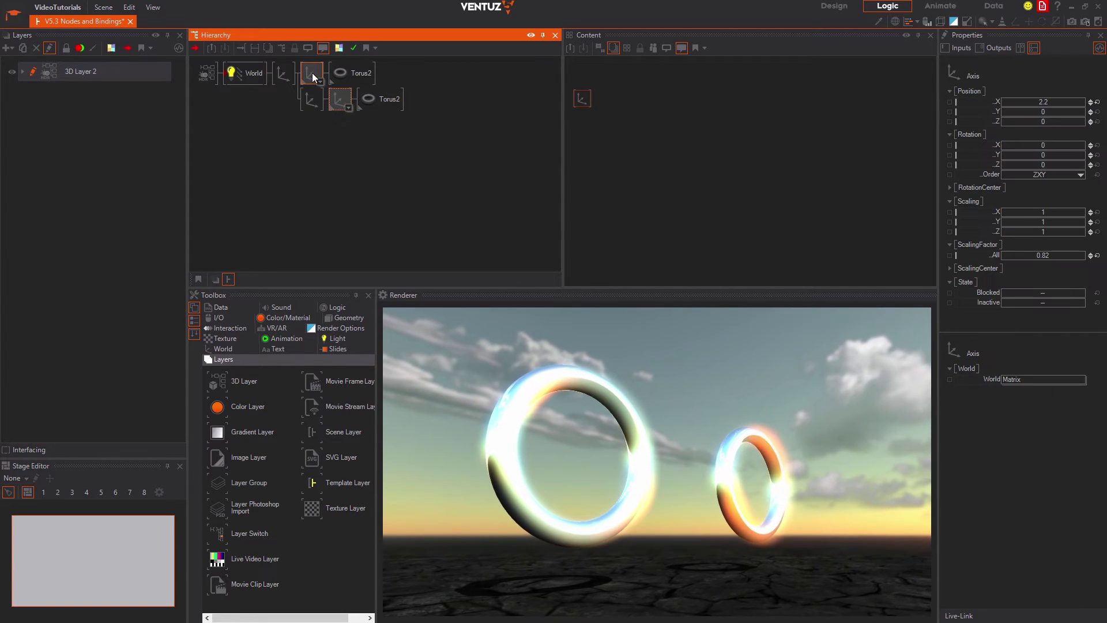
pyautogui.moveTo(313, 71); pyautogui.dragTo(321, 120)
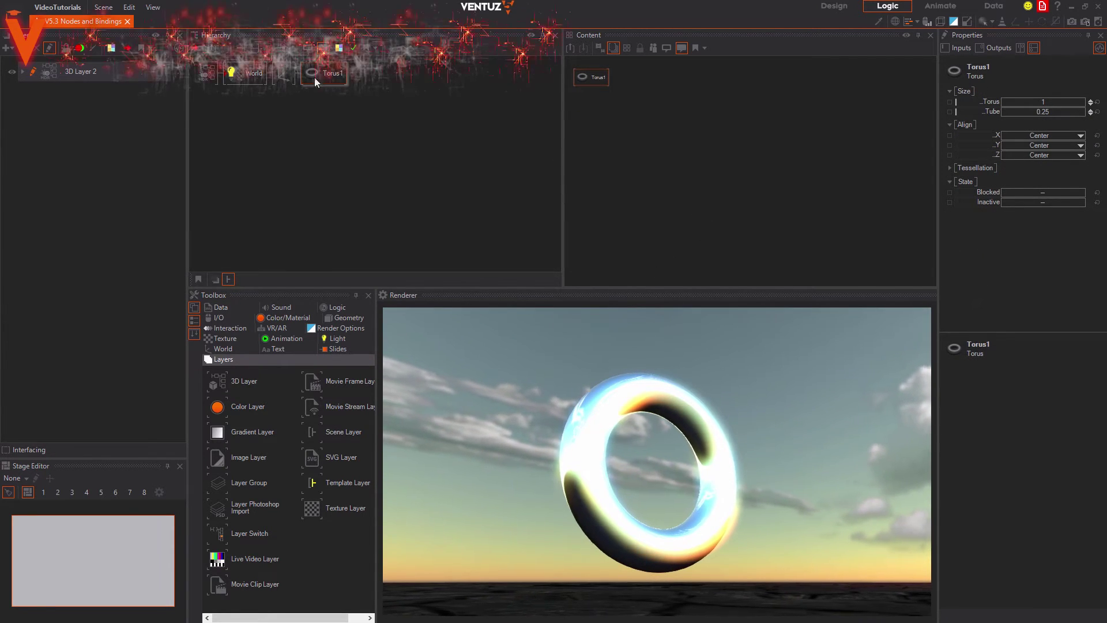
# Select the torus's Axis, enable editing in the render view, and fly the camera toward the torus.
pyautogui.click(289, 71)
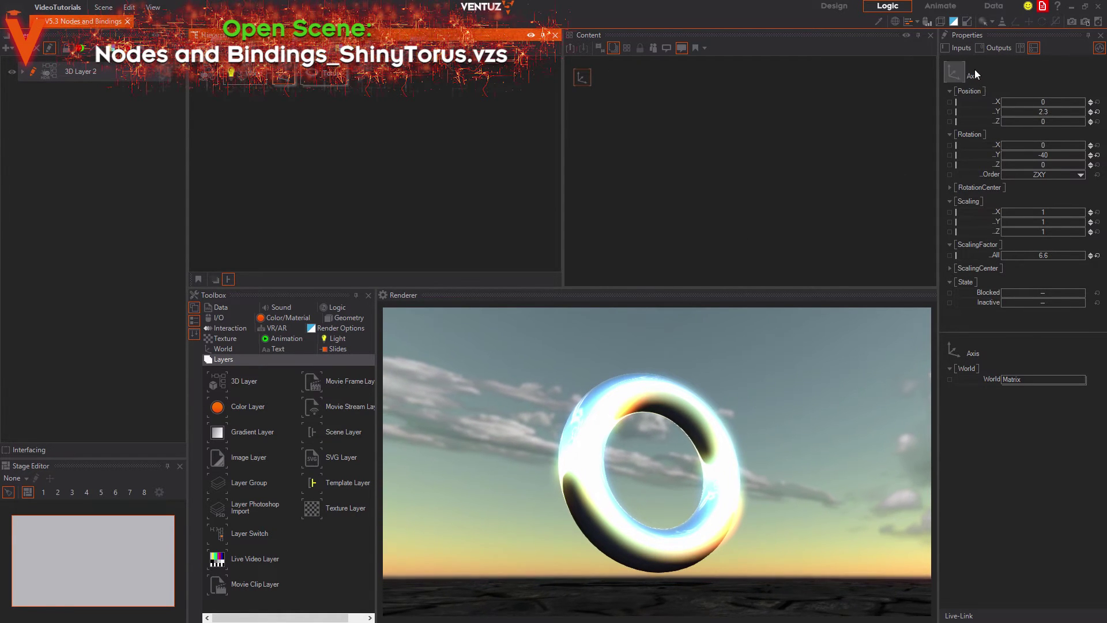
pyautogui.click(983, 20)
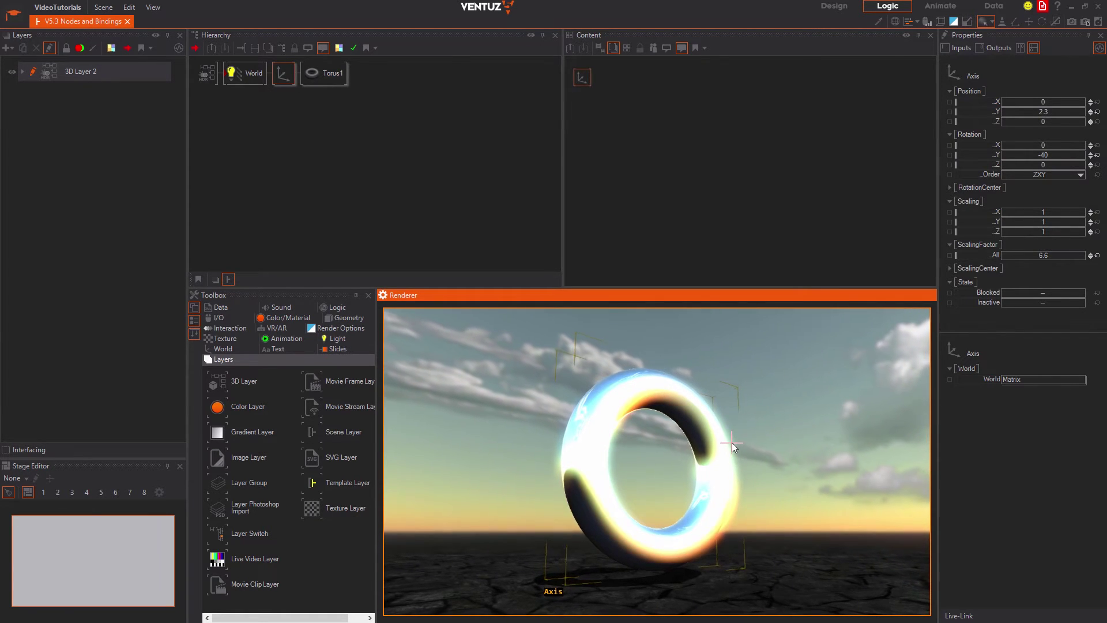
pyautogui.press('KP_4')
pyautogui.press('KP_4')
pyautogui.press('KP_8')
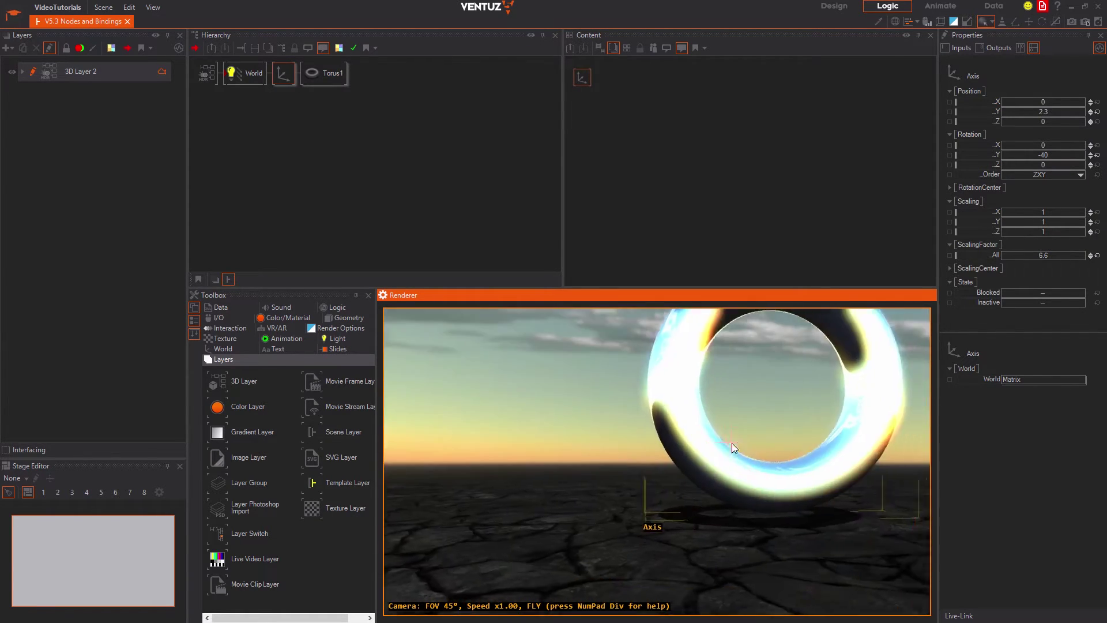
pyautogui.press('KP_8')
pyautogui.press('KP_2')
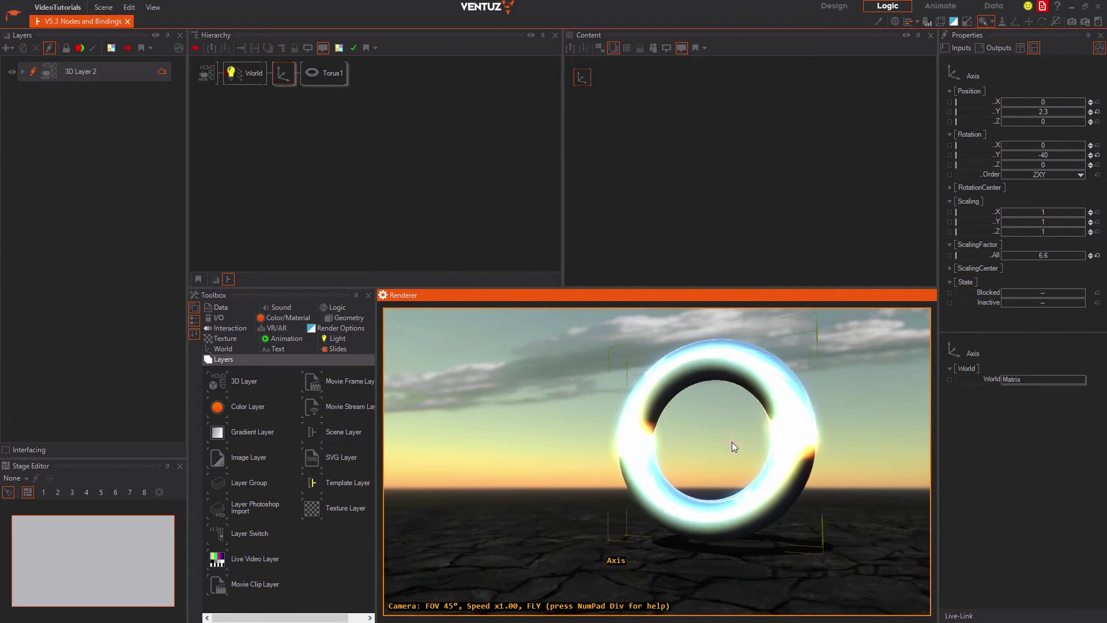
pyautogui.press('KP_6')
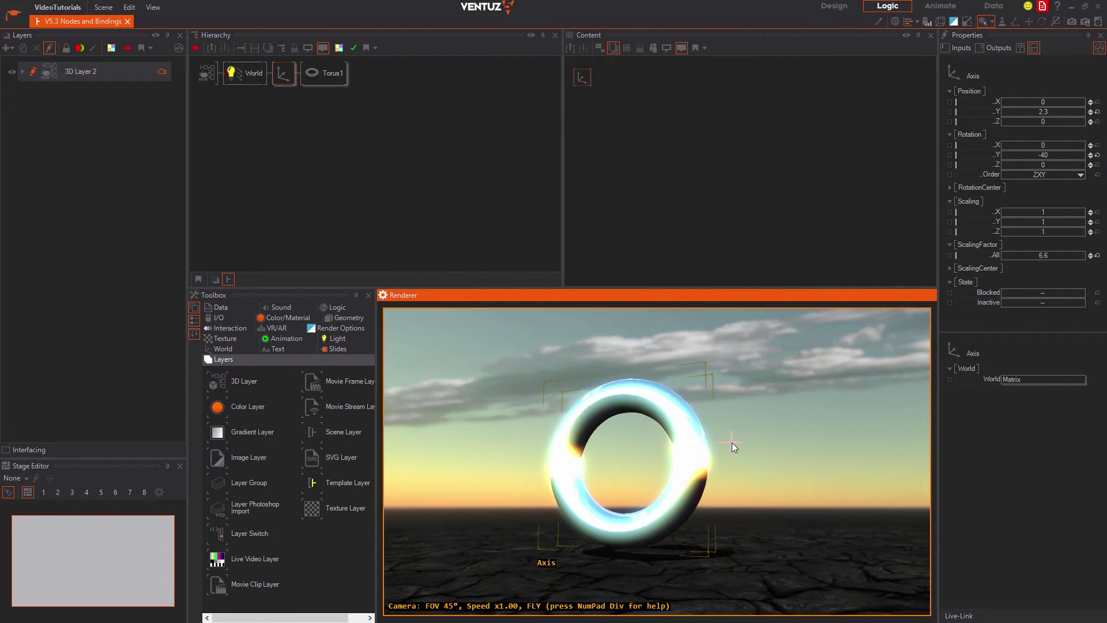
# Select the torus in the render view, orbit and pan around it, then isolate it.
pyautogui.click(686, 434)
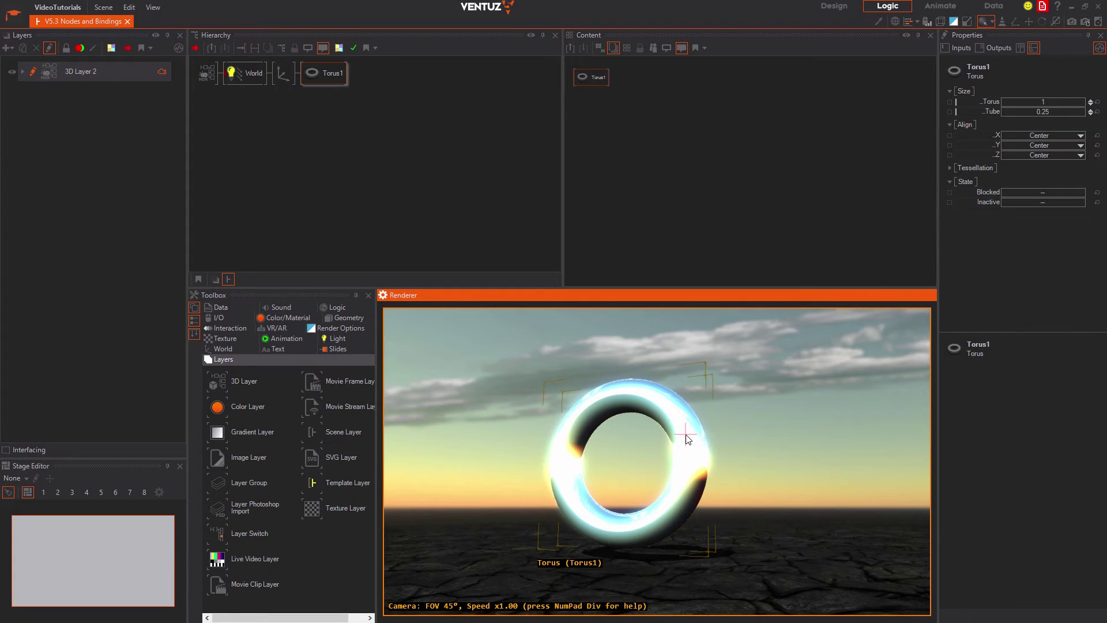
pyautogui.press('KP_8')
pyautogui.press('KP_2')
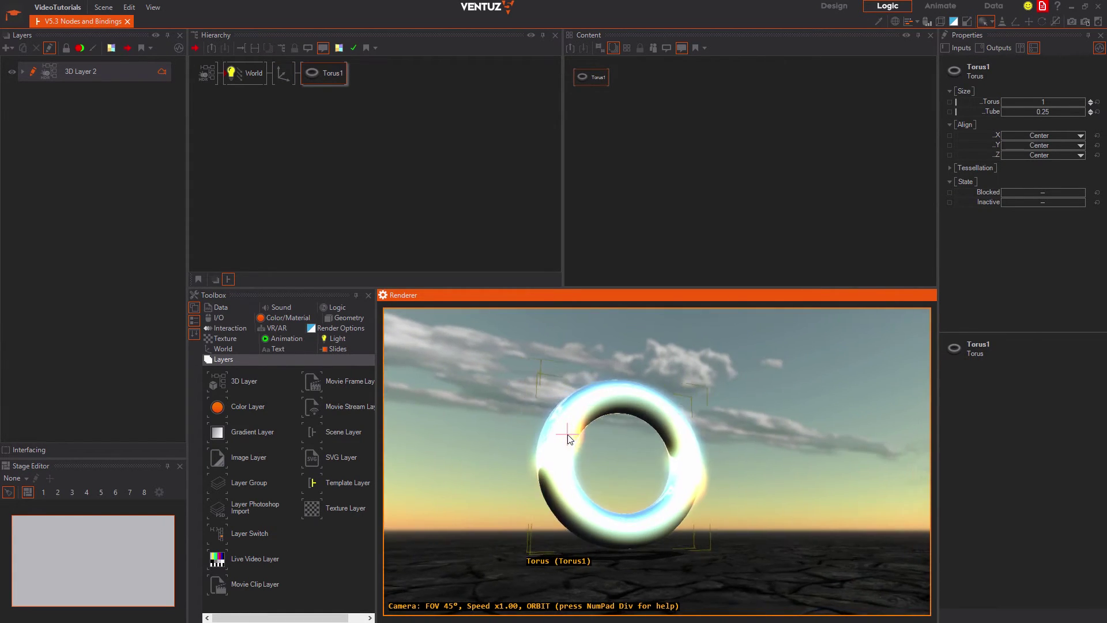
pyautogui.press('KP_4')
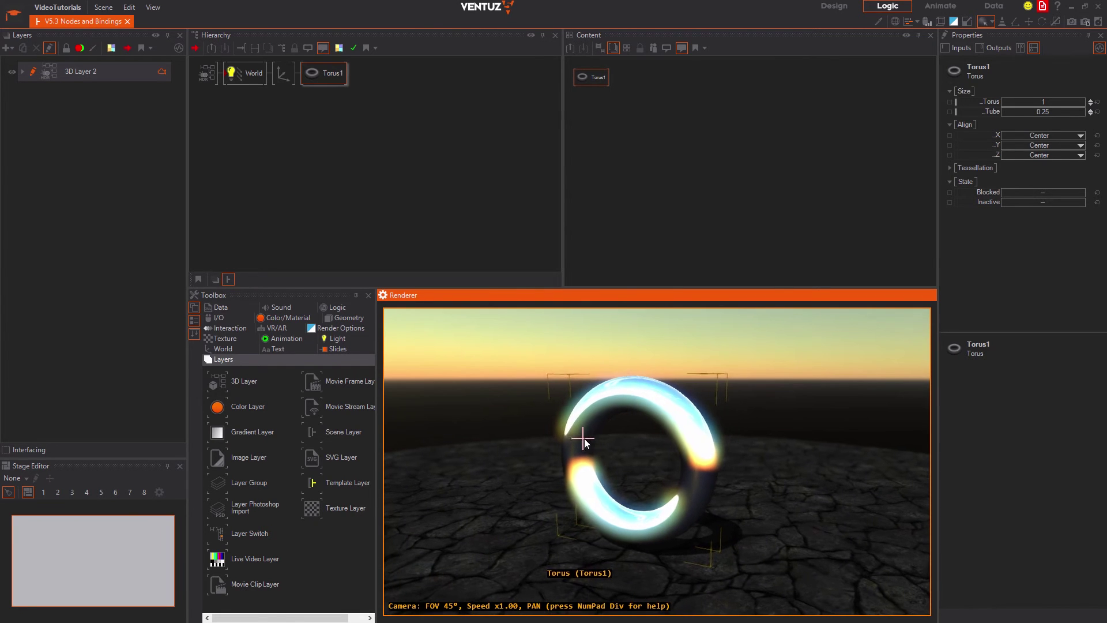
pyautogui.press('KP_6')
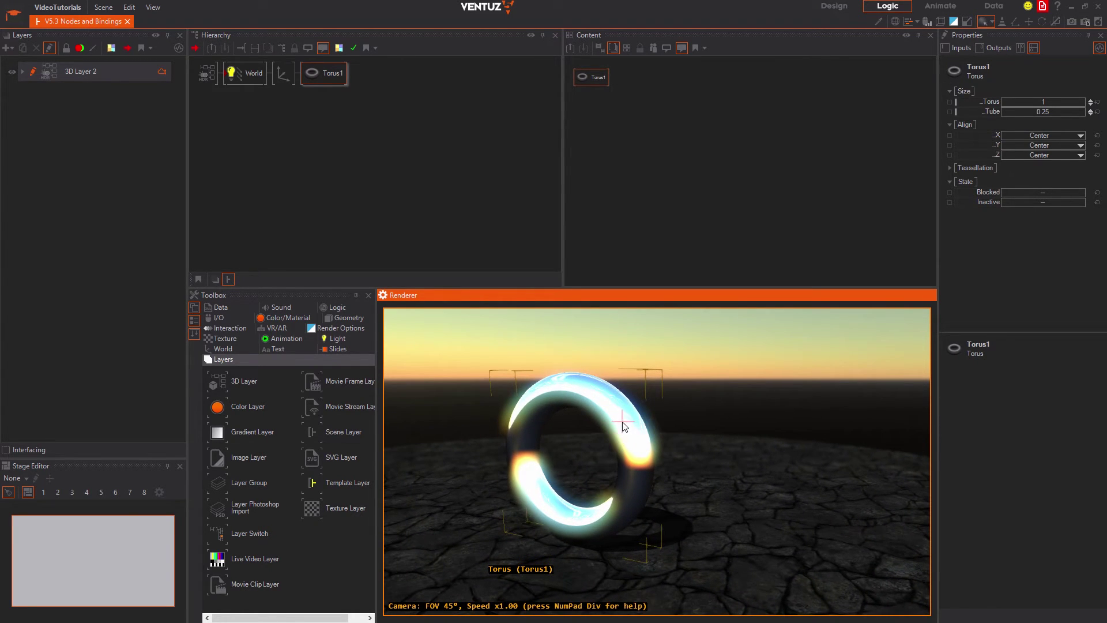
pyautogui.press('KP_Decimal')
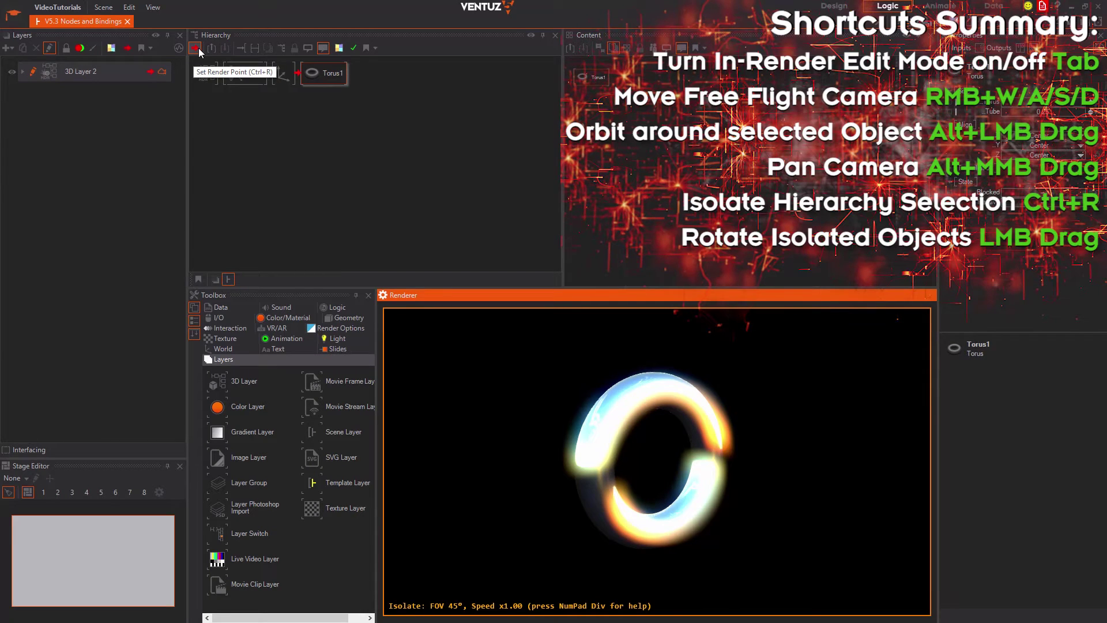
# Rotate the isolated torus edge-on in the render view, then deselect it to leave isolation.
pyautogui.click(320, 75)
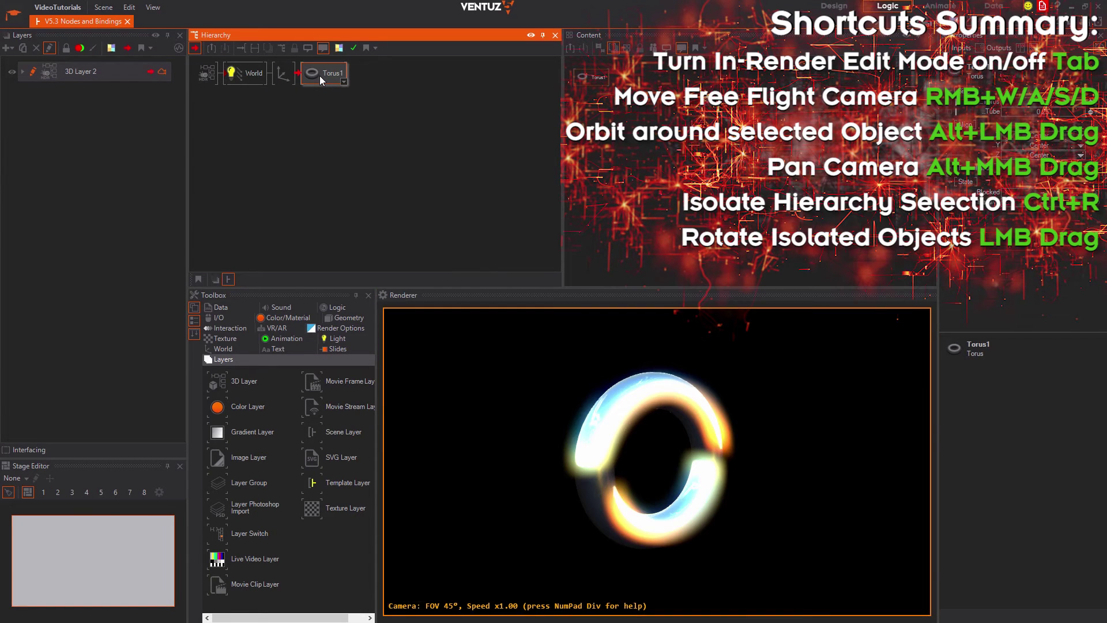
pyautogui.click(659, 389)
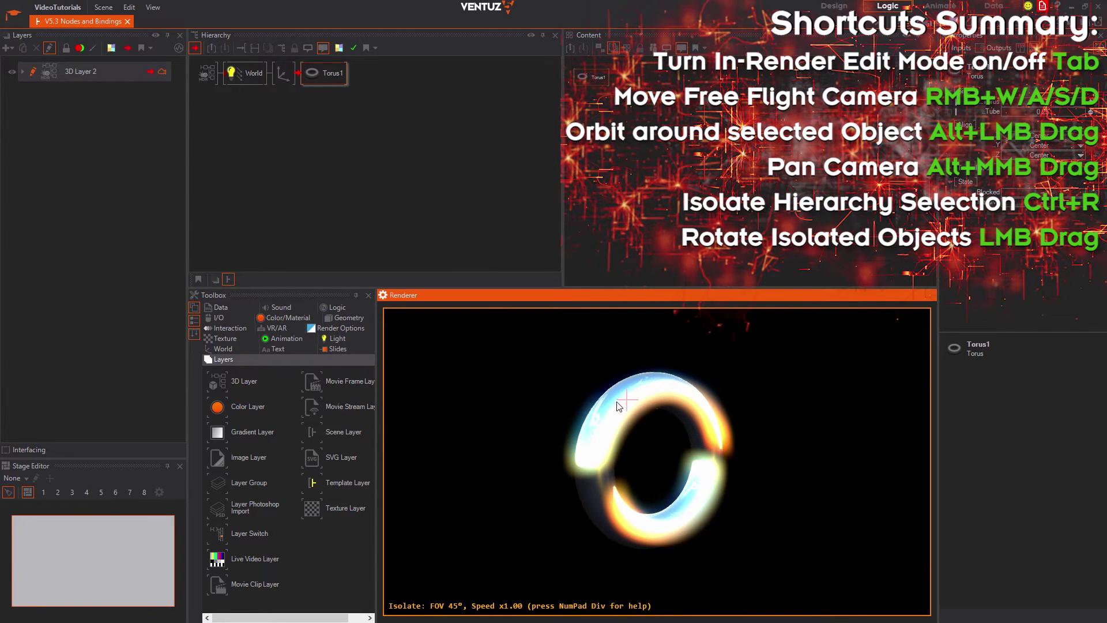
pyautogui.keyDown('alt'); pyautogui.moveTo(617, 402); pyautogui.dragTo(617, 403); pyautogui.keyUp('alt')
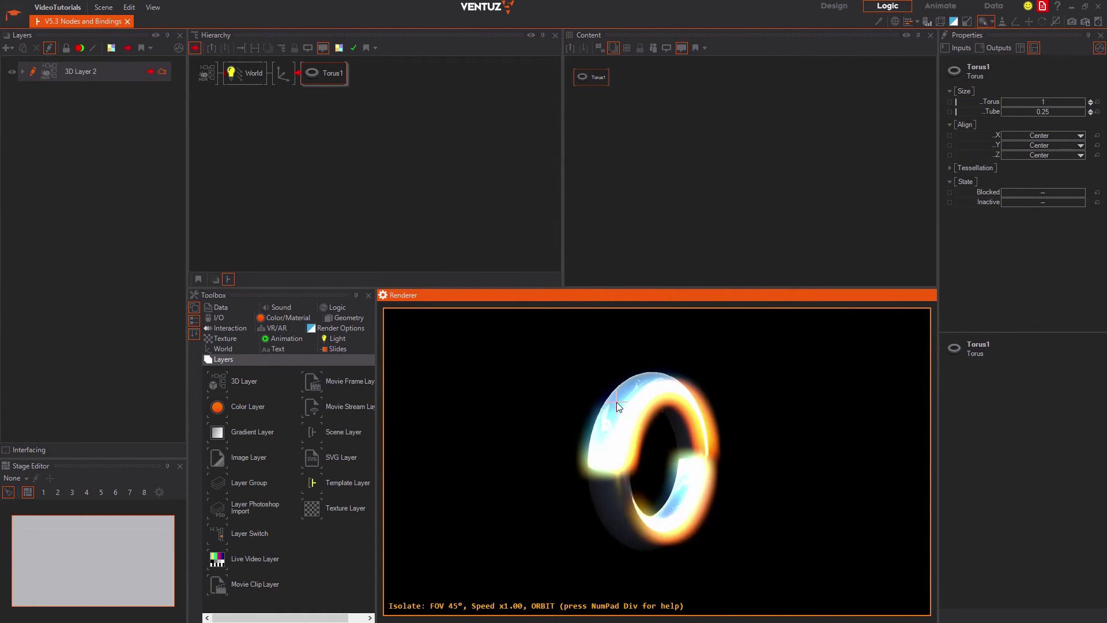
pyautogui.click(395, 244)
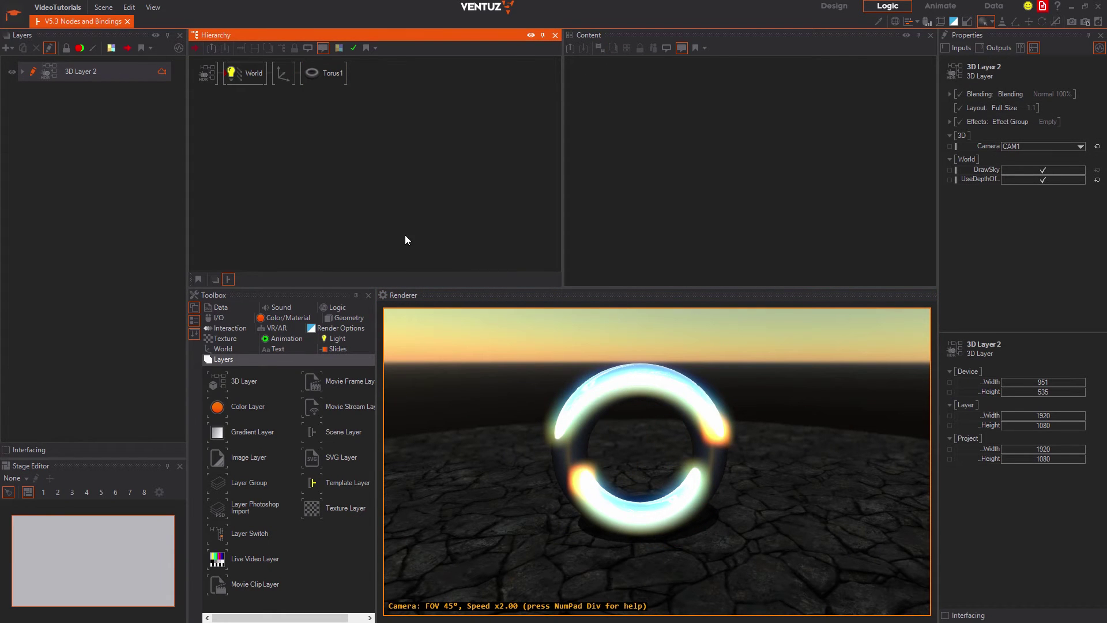
# Select the torus, switch to the Rotate tool, and rotate it in place.
pyautogui.click(661, 390)
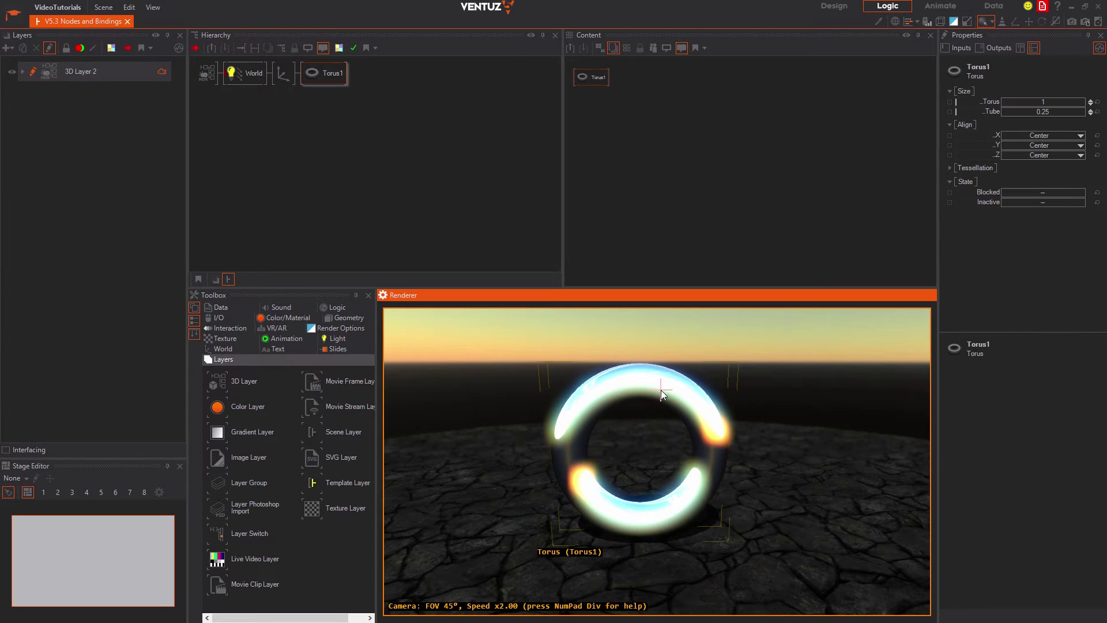
pyautogui.click(1044, 22)
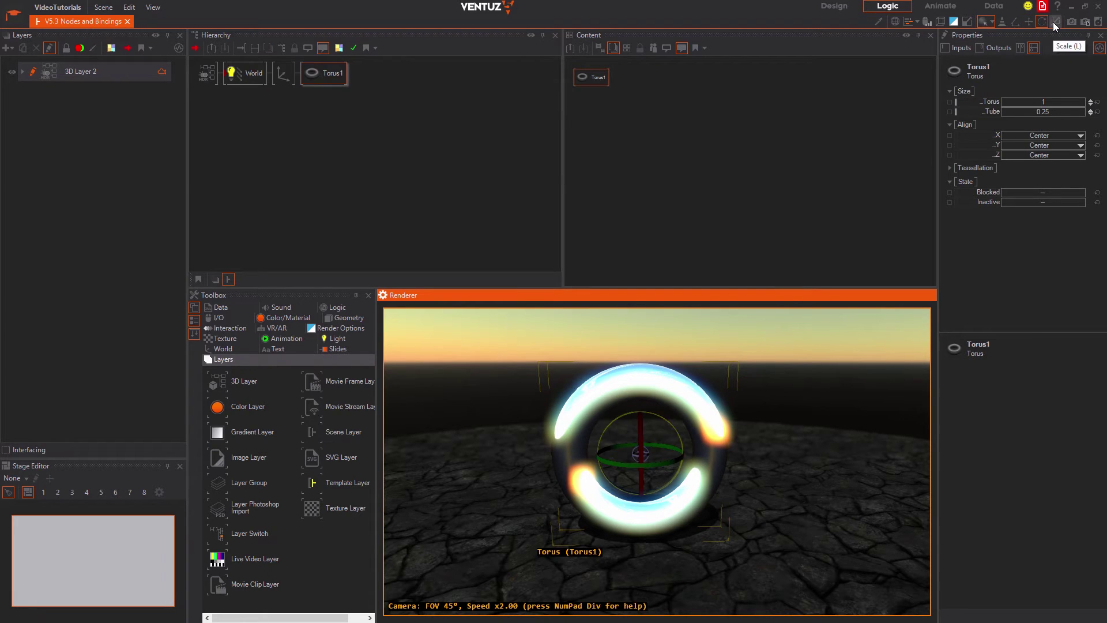
pyautogui.click(1030, 21)
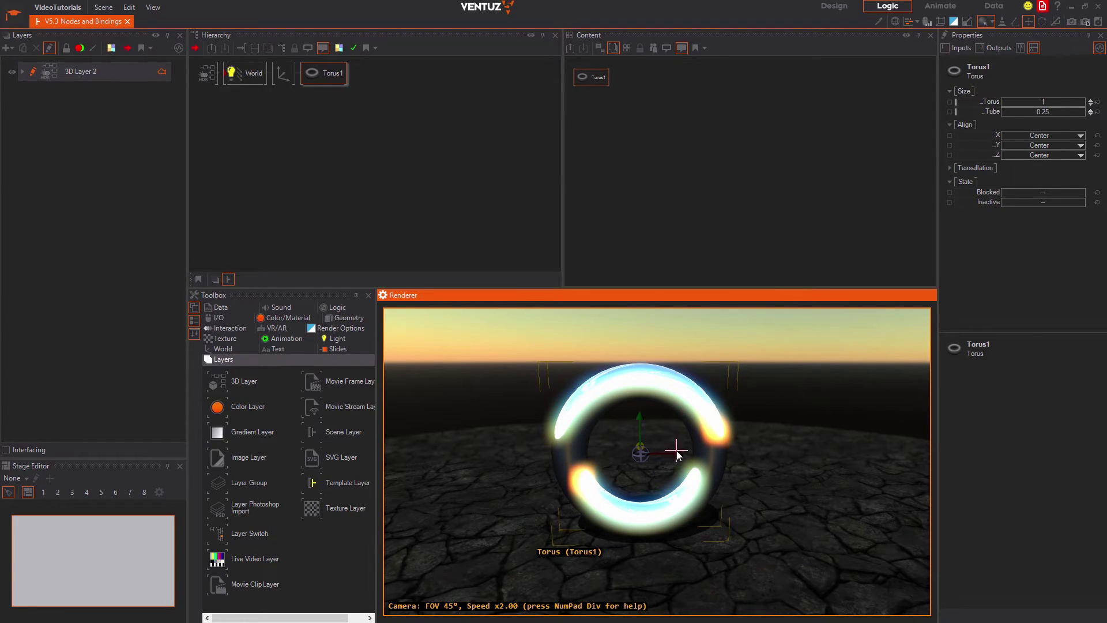
pyautogui.click(1041, 21)
pyautogui.moveTo(646, 470); pyautogui.dragTo(680, 444)
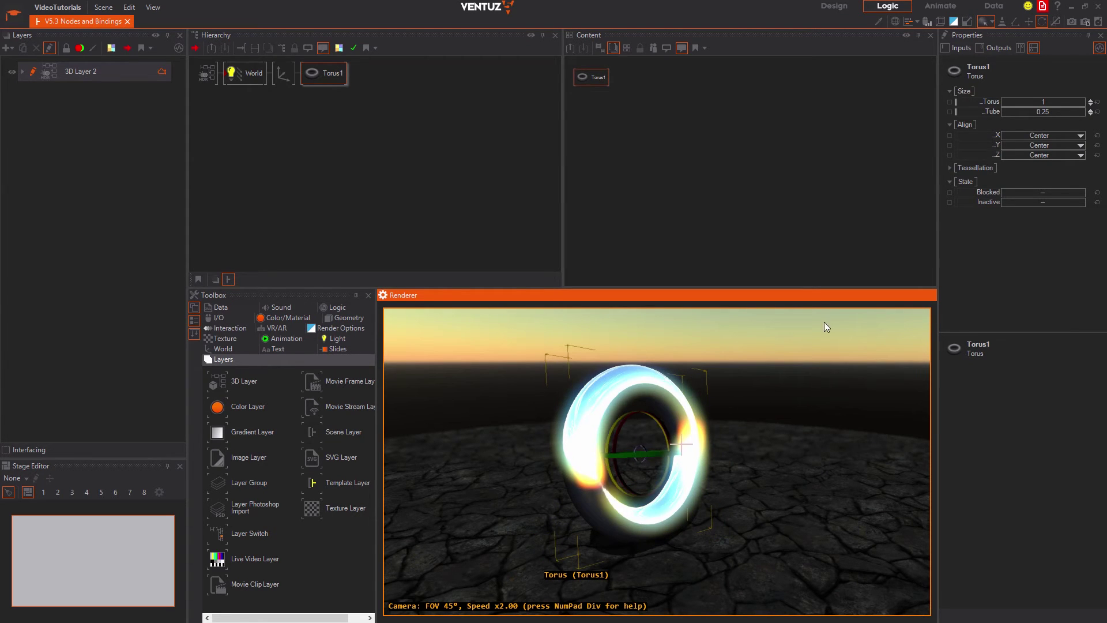
# Toggle object/property-aligned rotation and turn the torus about its vertical axis.
pyautogui.click(1016, 23)
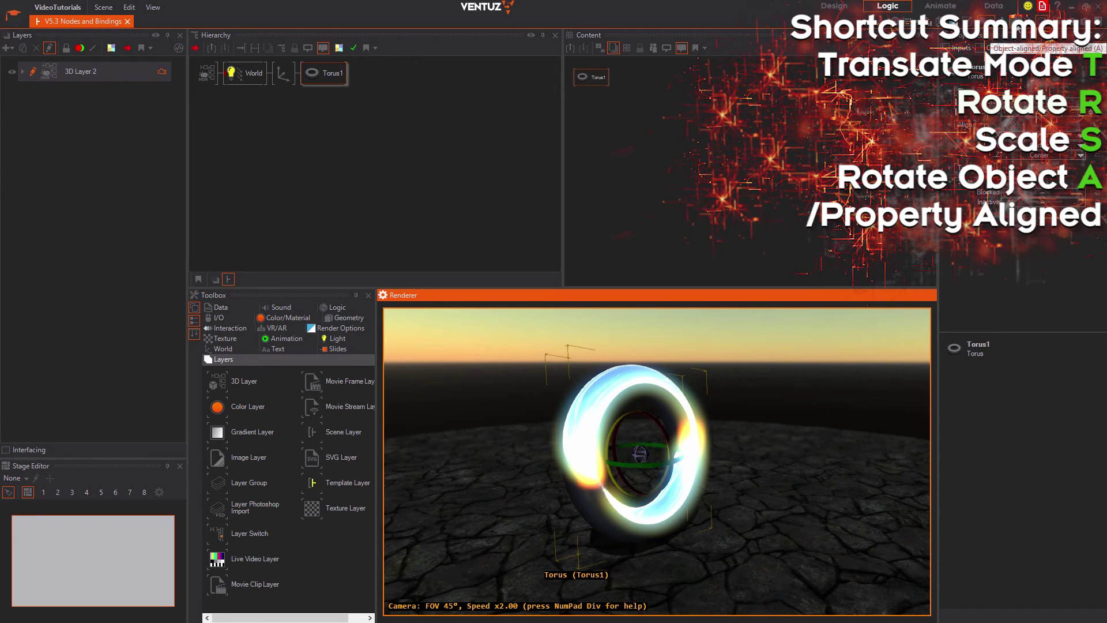
pyautogui.click(620, 426)
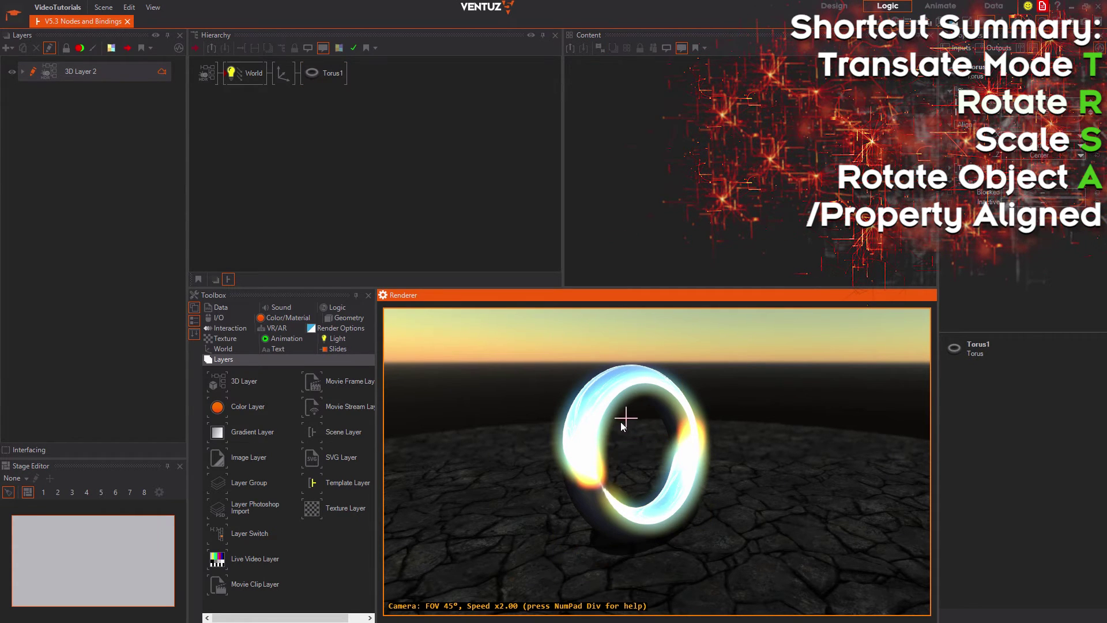
pyautogui.click(685, 459)
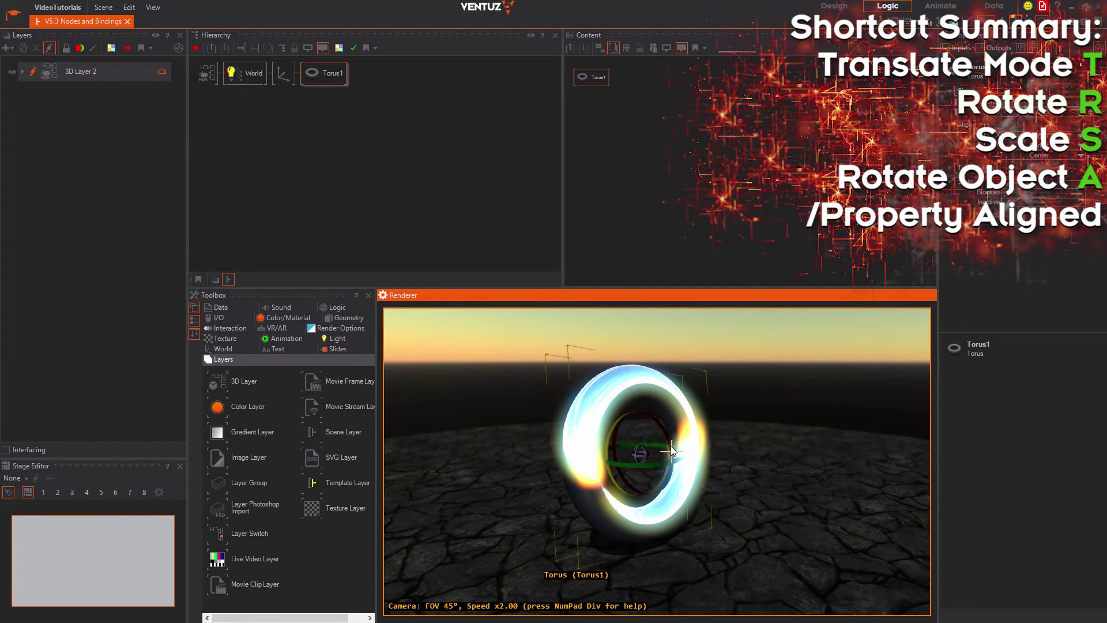
pyautogui.moveTo(642, 462)
pyautogui.mouseDown()
pyautogui.moveTo(682, 459)
pyautogui.moveTo(657, 487)
pyautogui.moveTo(624, 436)
pyautogui.moveTo(652, 443)
pyautogui.mouseUp()
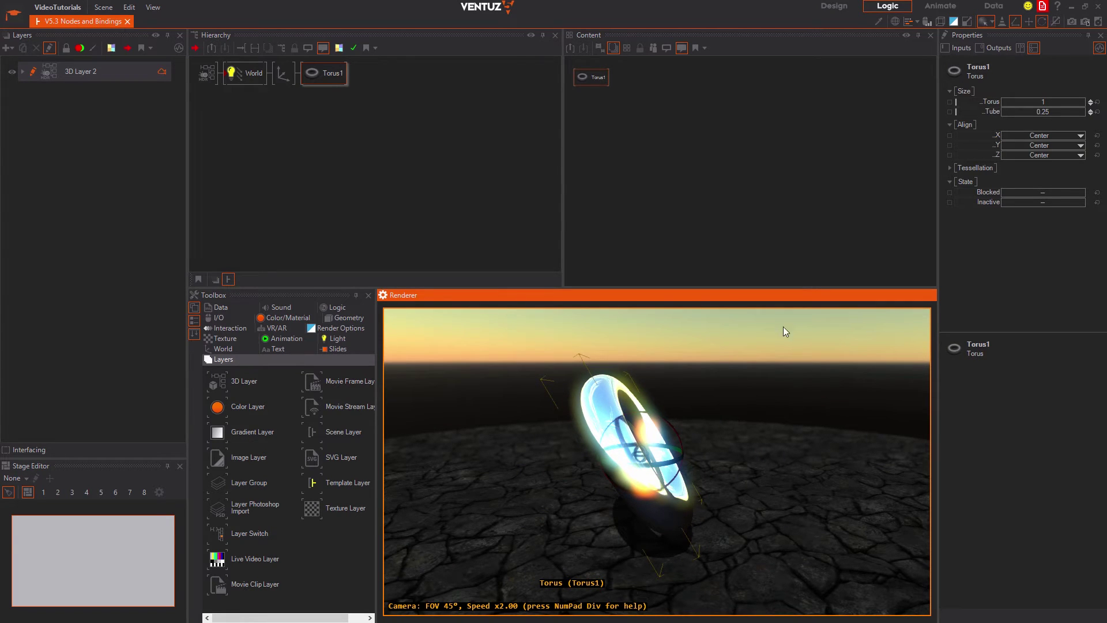
pyautogui.click(746, 368)
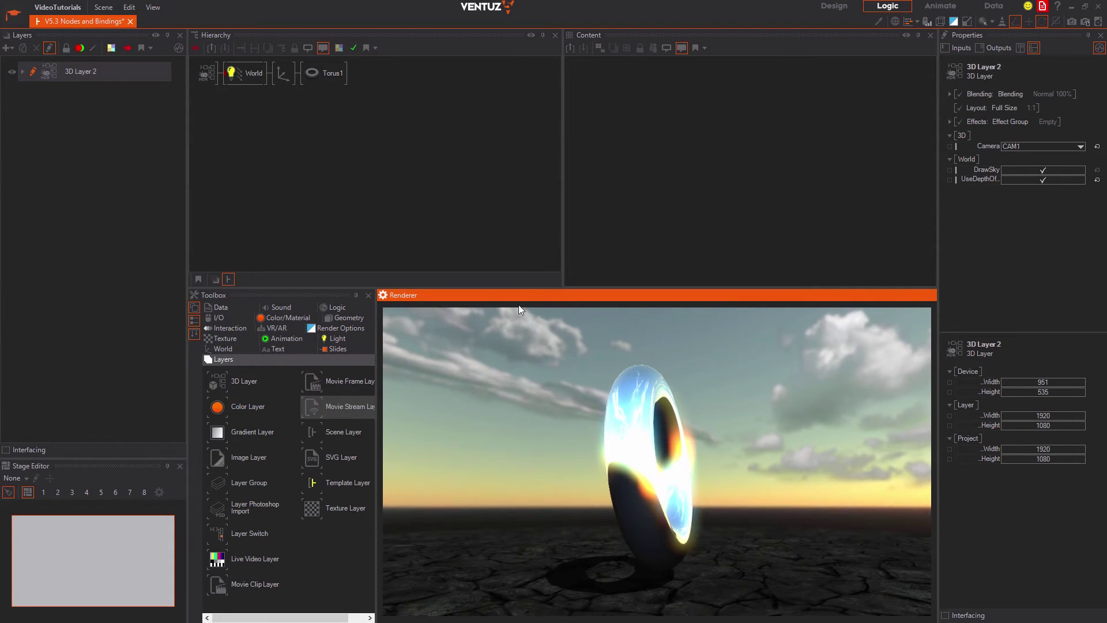
# Select the Axis node to show its Position Y 2.3, rotation and scaling 6.6 in Properties.
pyautogui.click(640, 168)
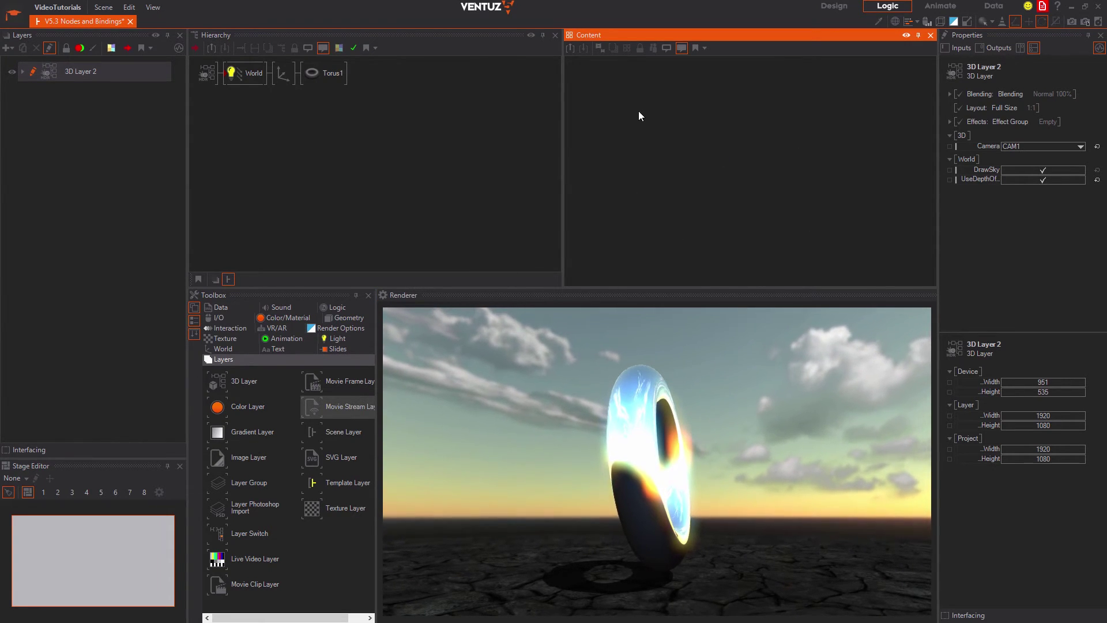
pyautogui.click(317, 111)
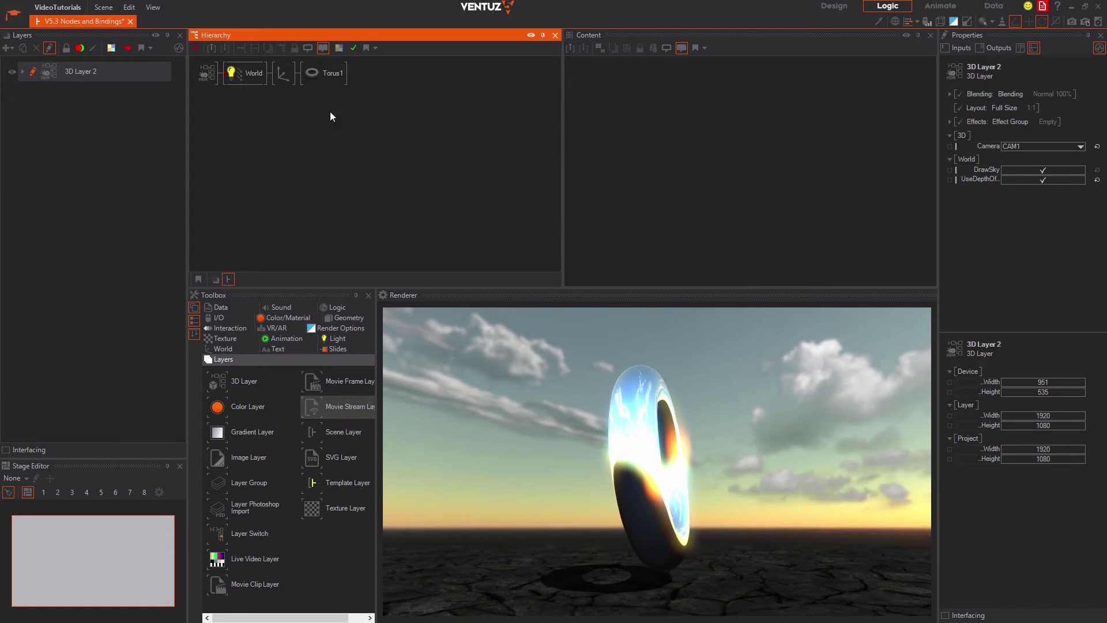
pyautogui.click(284, 70)
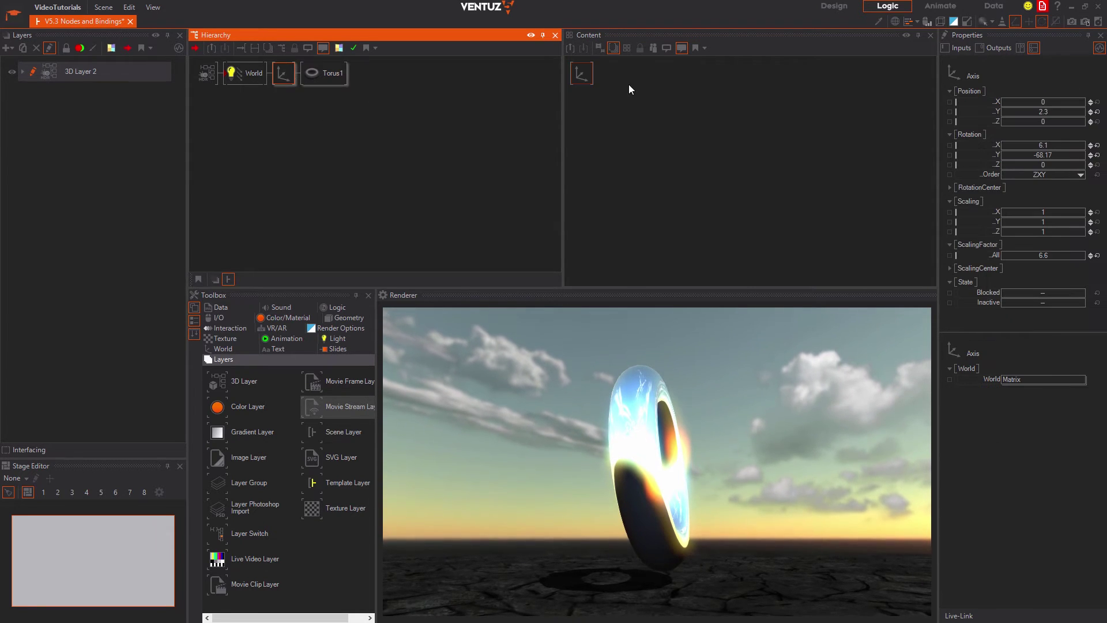
pyautogui.click(572, 94)
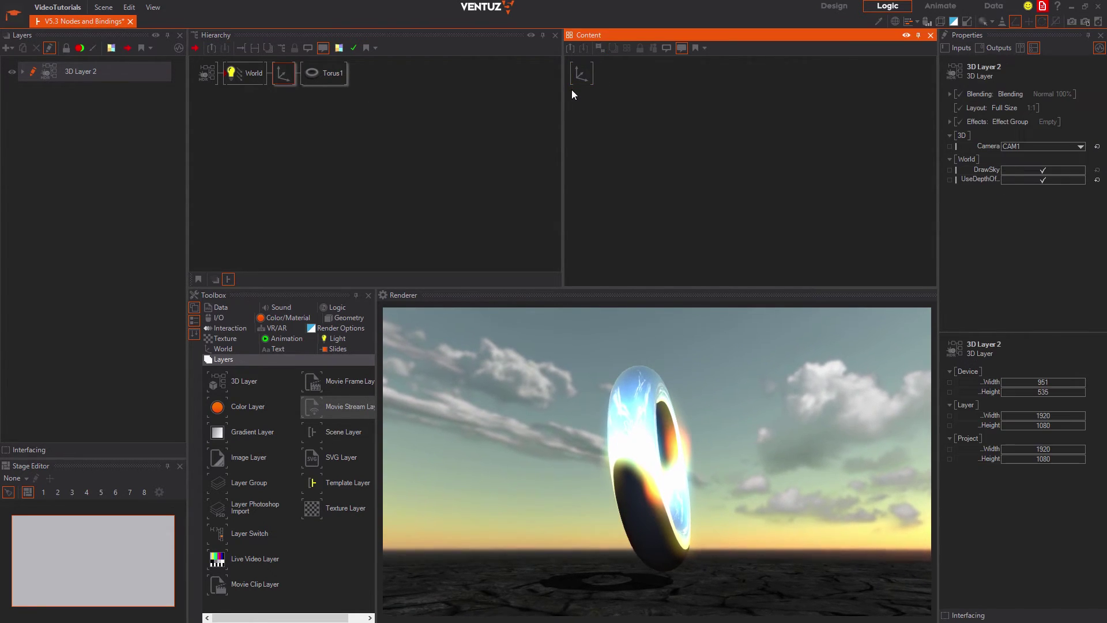
pyautogui.click(281, 77)
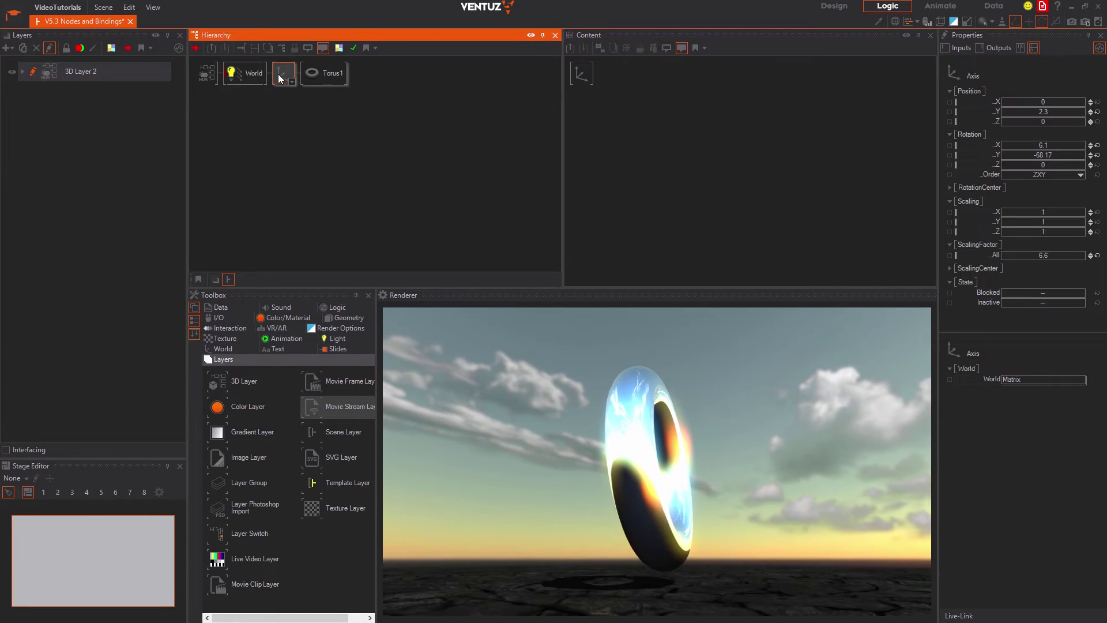
pyautogui.click(581, 73)
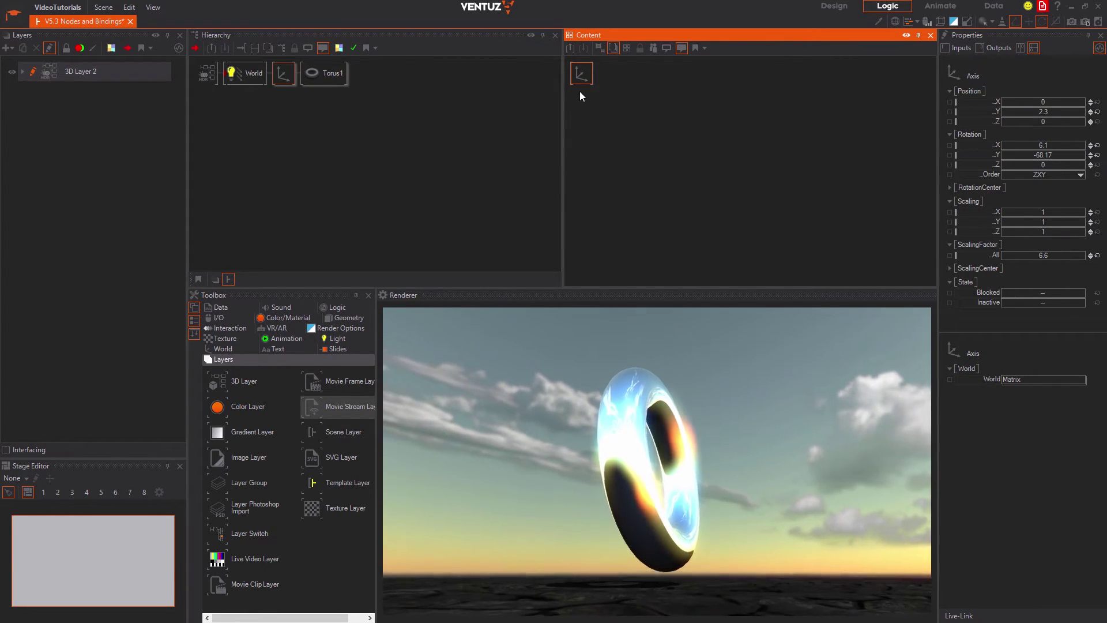
# Add a Mover node via the 'mo' node search and place Mover1 near the Axis node.
pyautogui.click(662, 157)
pyautogui.write('mo')
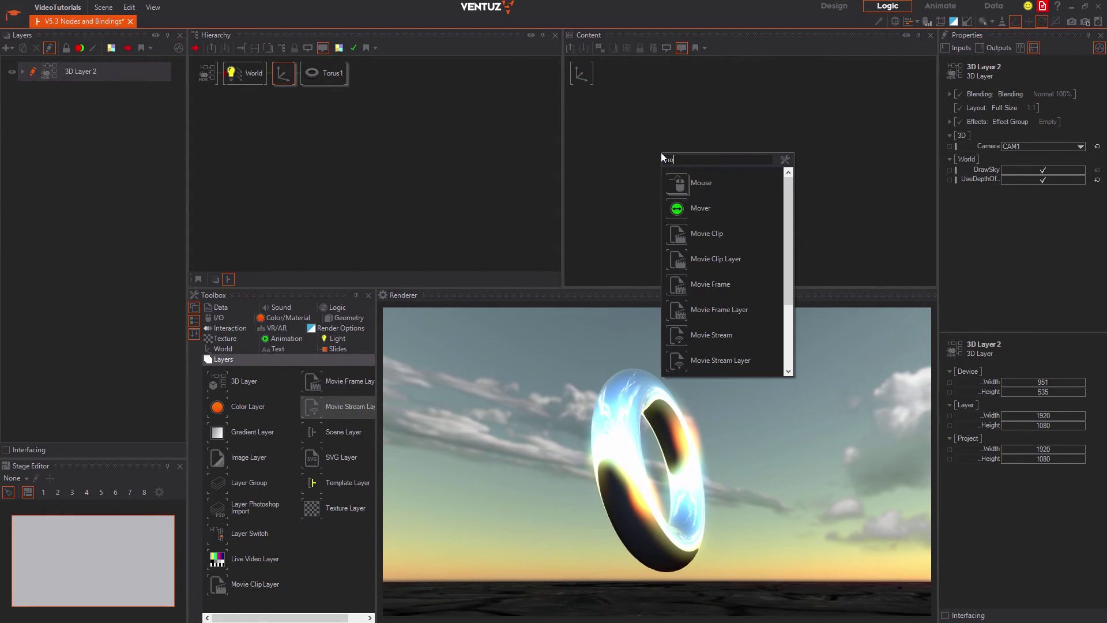
pyautogui.click(697, 196)
pyautogui.click(723, 169)
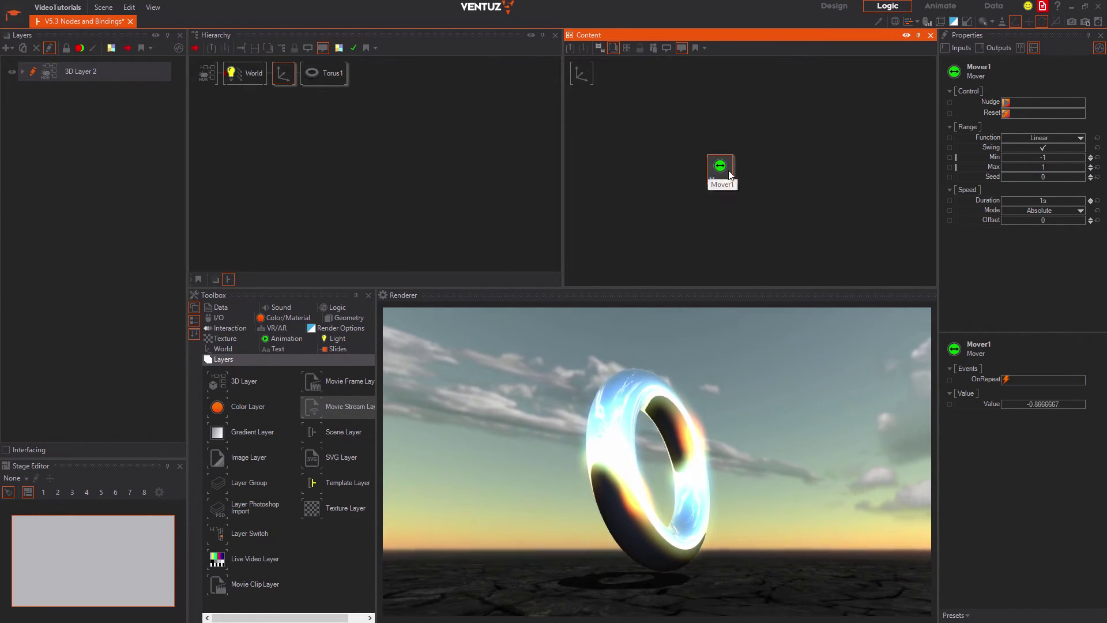
pyautogui.moveTo(727, 180); pyautogui.dragTo(708, 134)
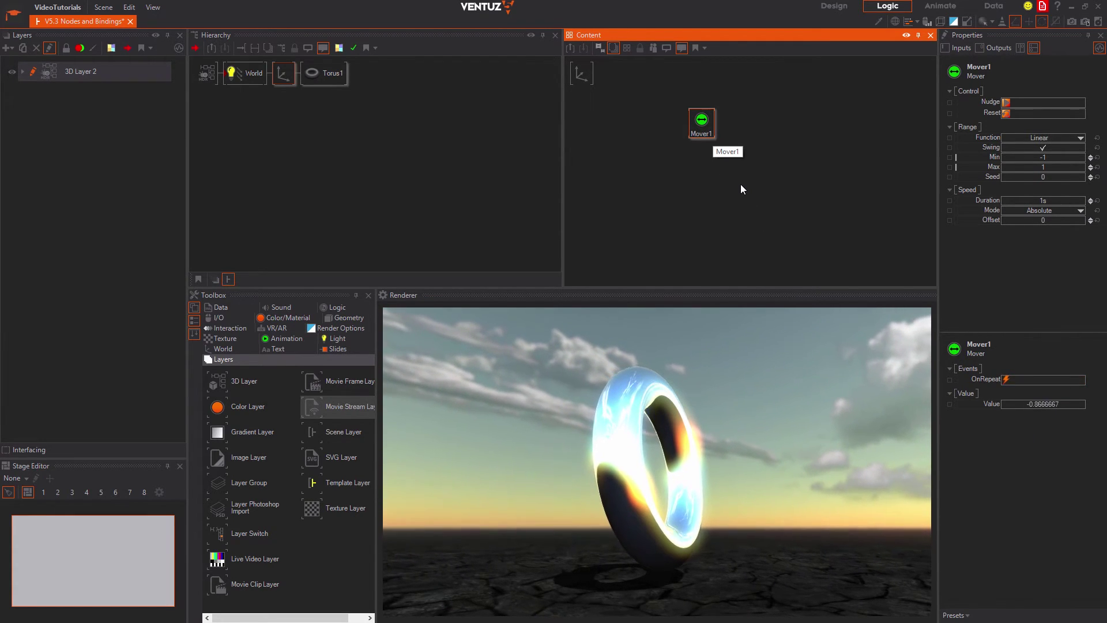
# Select Mover1 and try toggling Swing and the Alternate and Random functions.
pyautogui.click(741, 189)
pyautogui.click(690, 122)
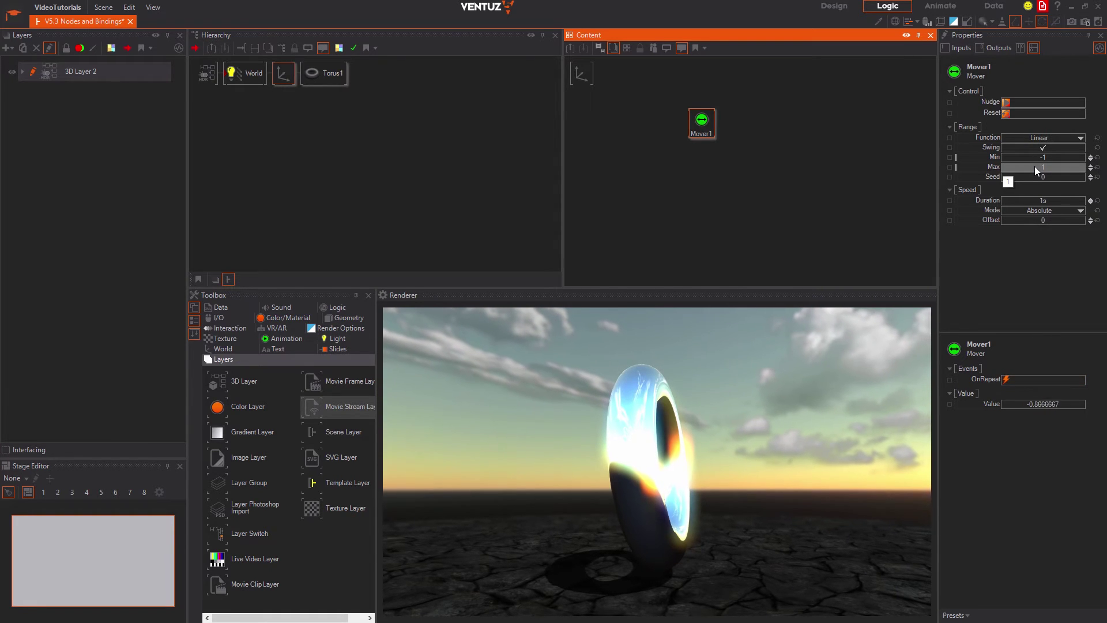
pyautogui.click(1044, 147)
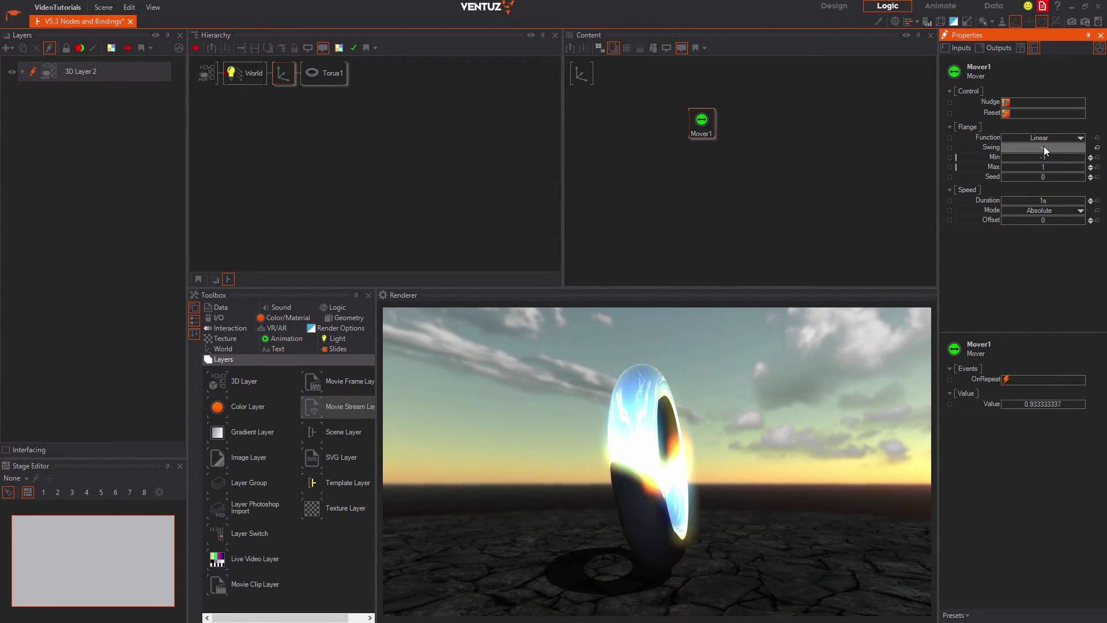
pyautogui.click(1044, 147)
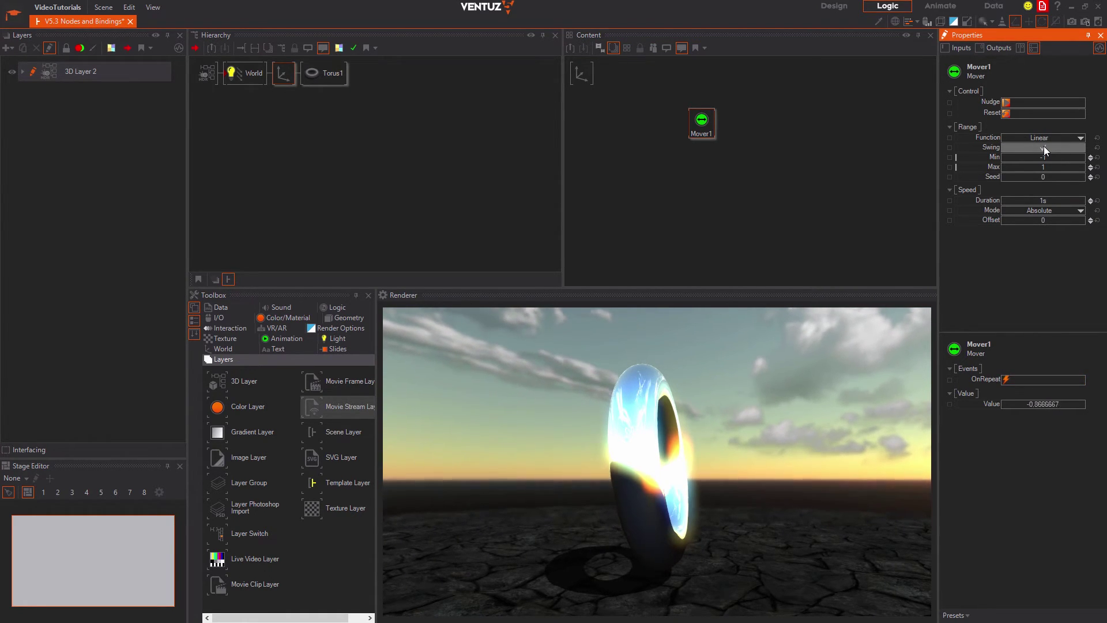
pyautogui.click(1076, 137)
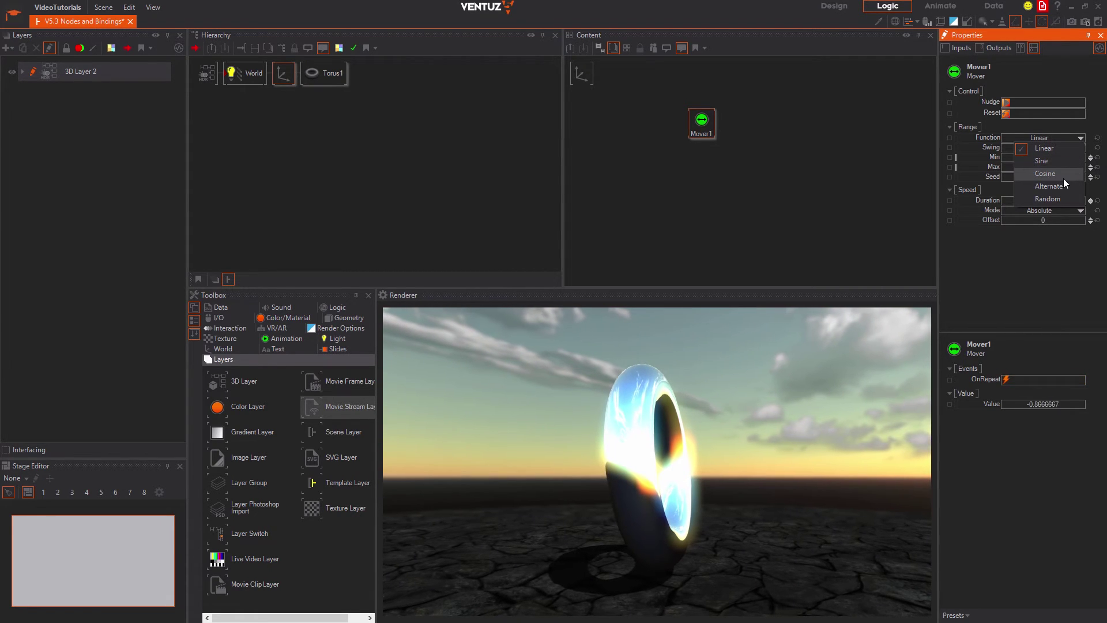
pyautogui.click(1061, 185)
pyautogui.click(1081, 139)
pyautogui.click(1063, 199)
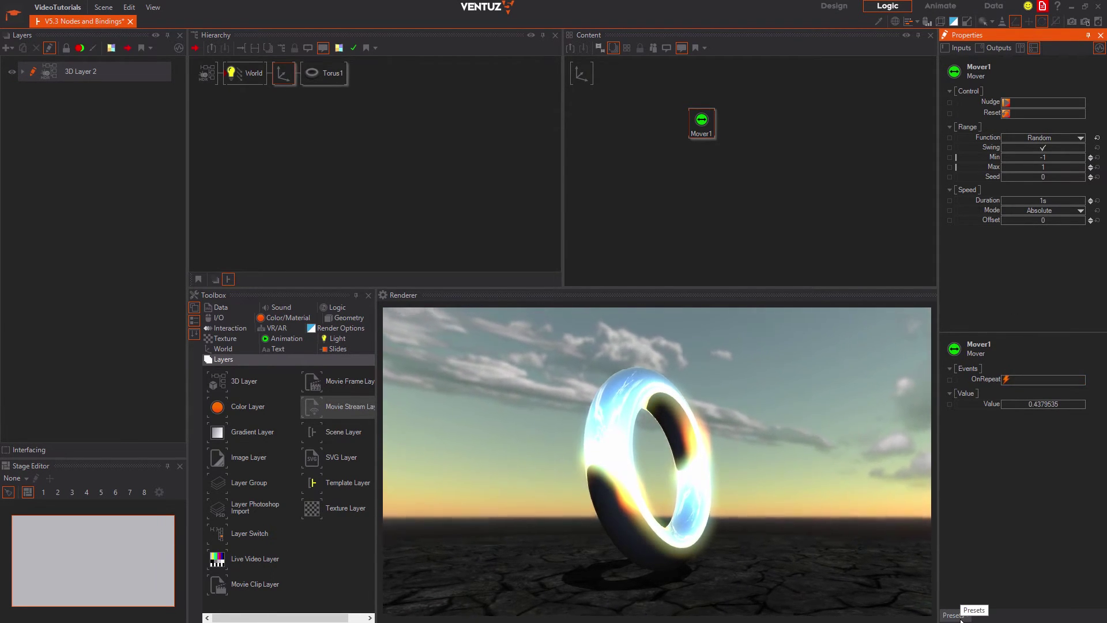
# Set Mover1 to Linear, Min 0, Max 360, Swing off, Duration 5s.
pyautogui.click(1070, 160)
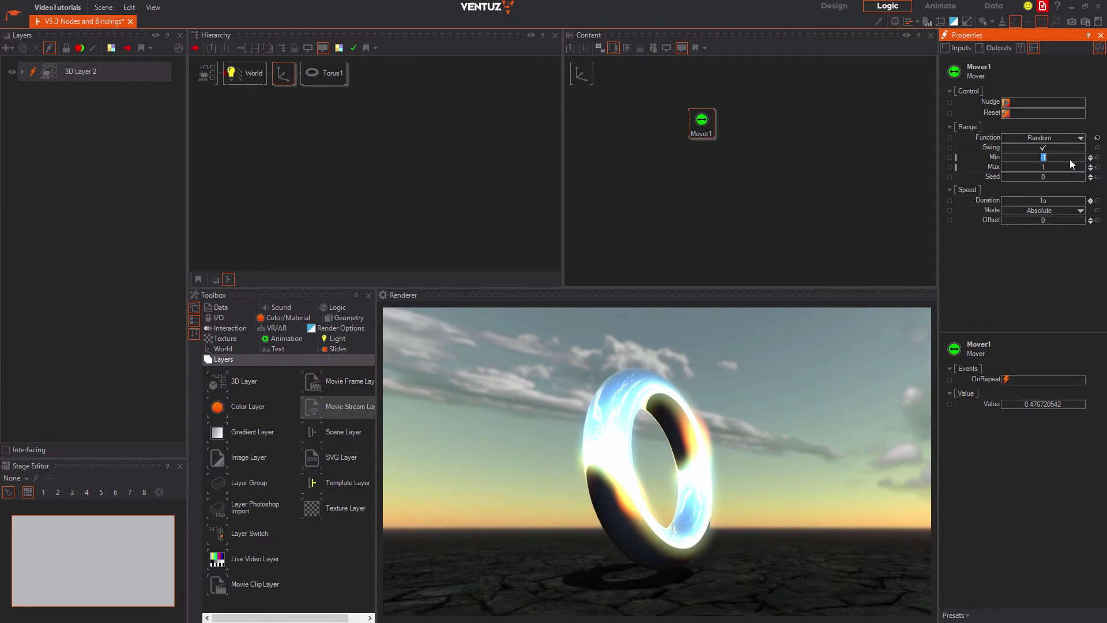
pyautogui.write('0')
pyautogui.click(1065, 167)
pyautogui.write('3')
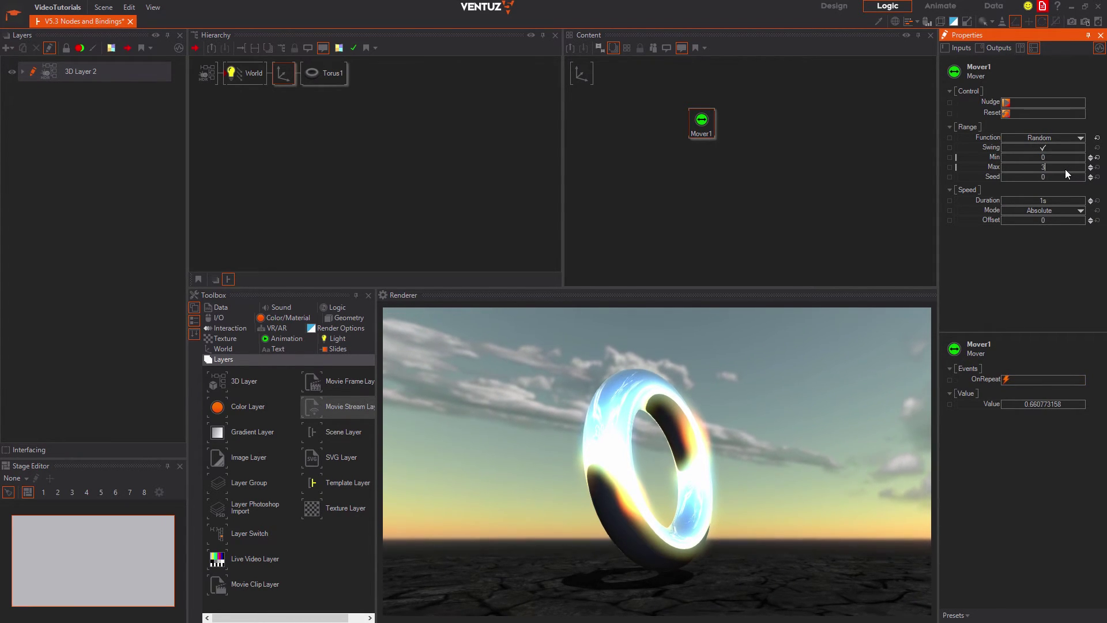
pyautogui.click(1064, 138)
pyautogui.click(1061, 143)
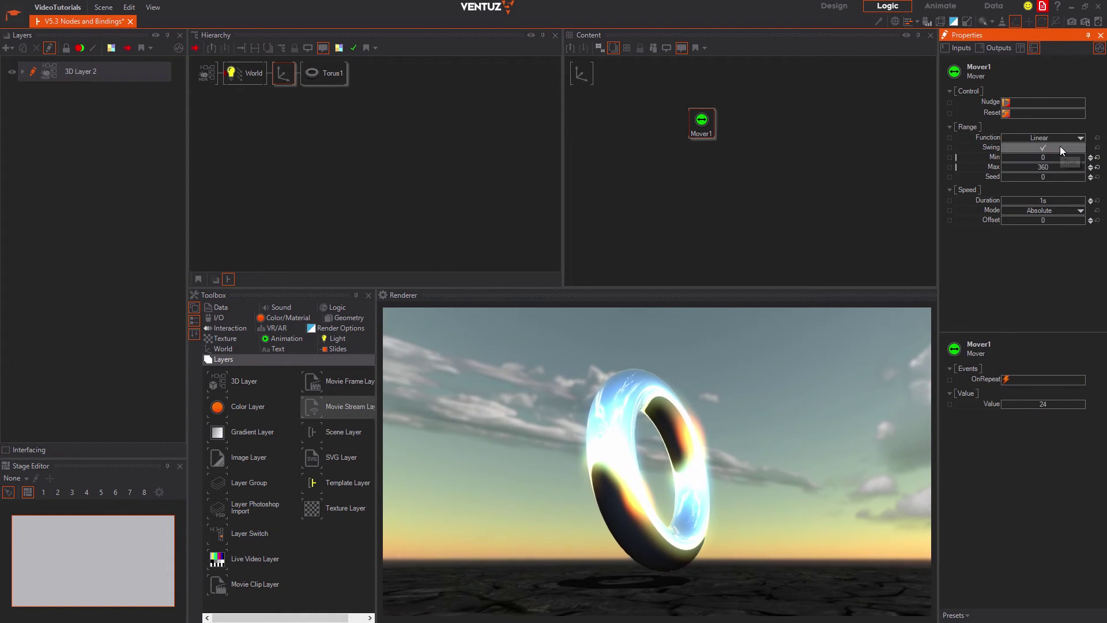
pyautogui.click(1061, 146)
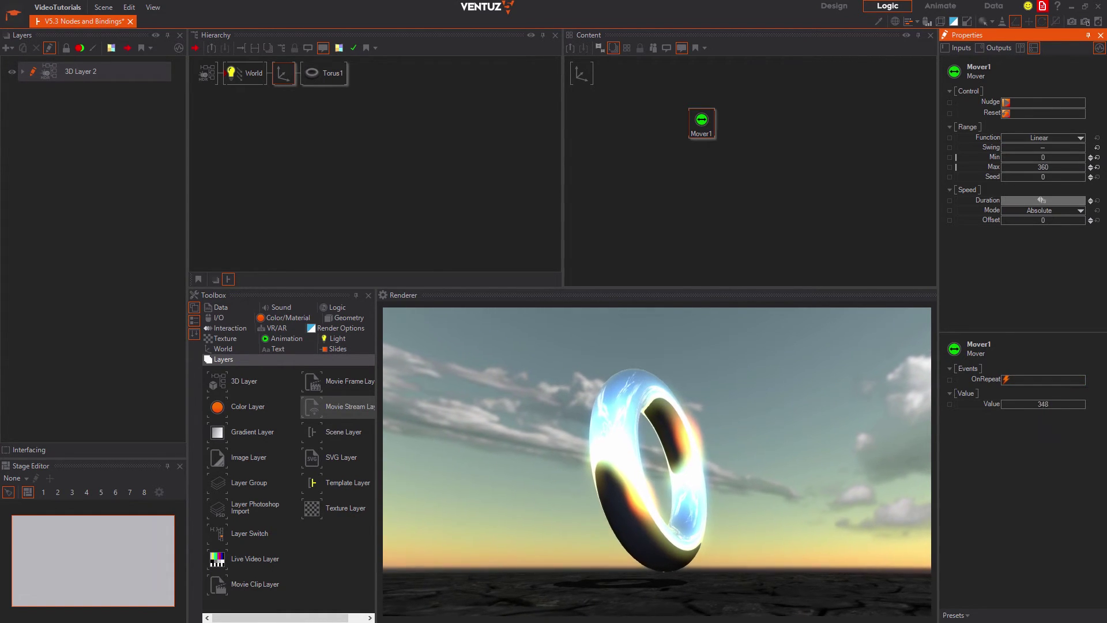
pyautogui.write('5')
pyautogui.press('Return')
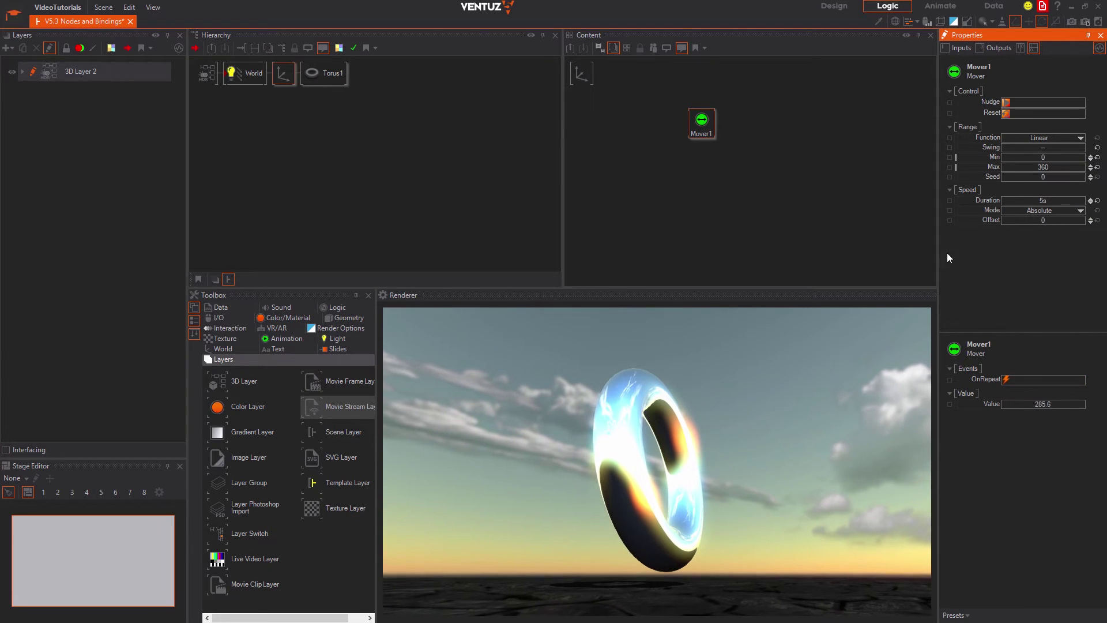
# Bind the axis's Rotation Y property to Mover1's value by dragging it onto Mover1.
pyautogui.click(581, 73)
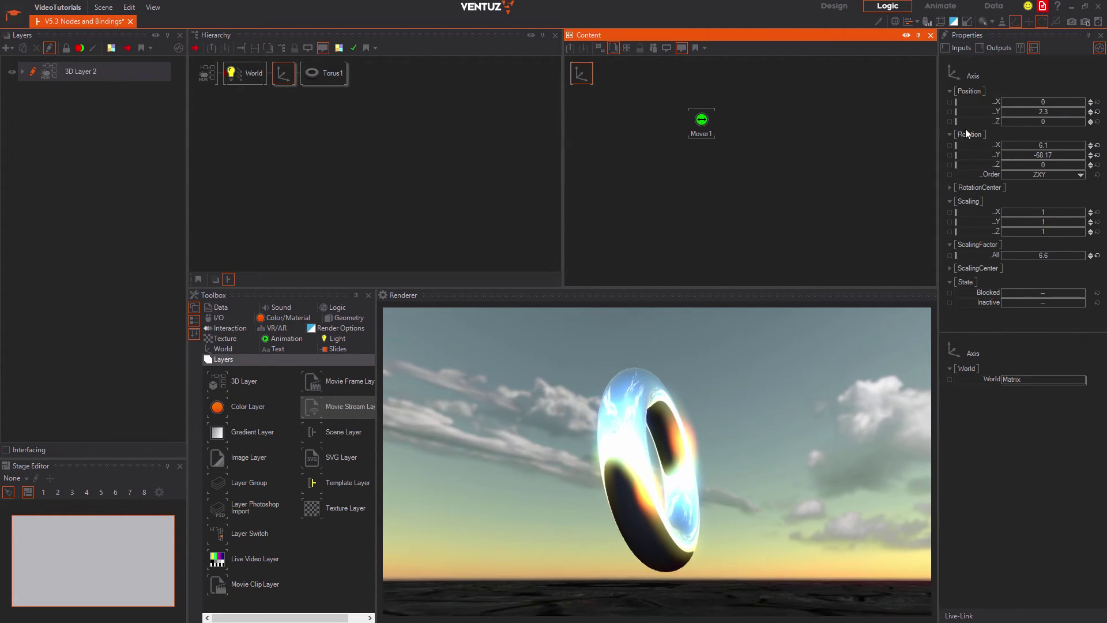
pyautogui.click(980, 154)
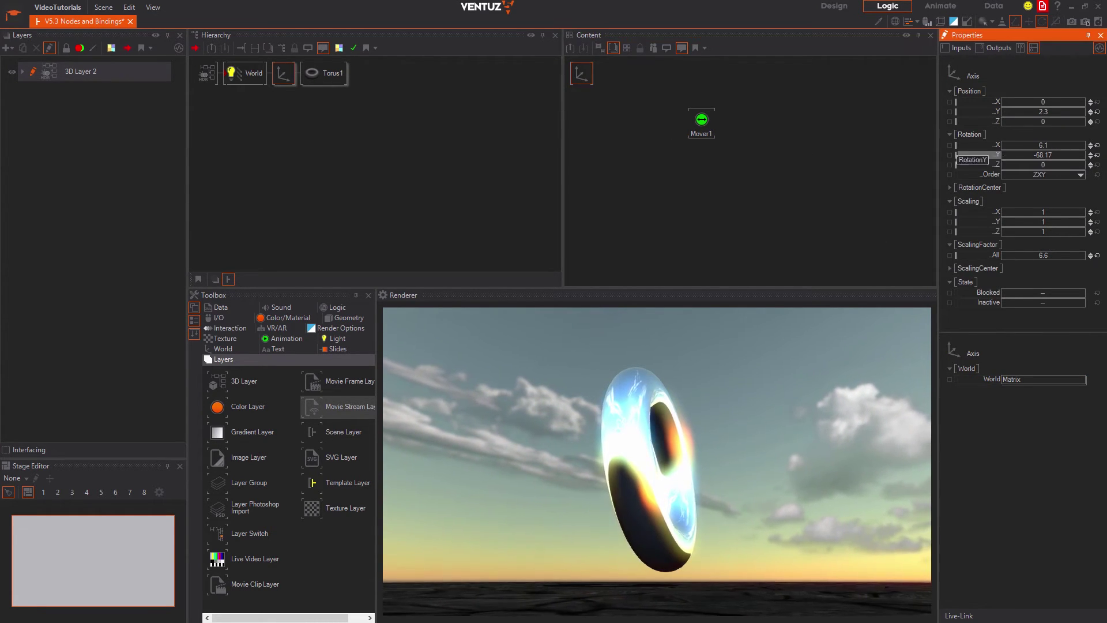
pyautogui.moveTo(702, 120); pyautogui.dragTo(702, 119)
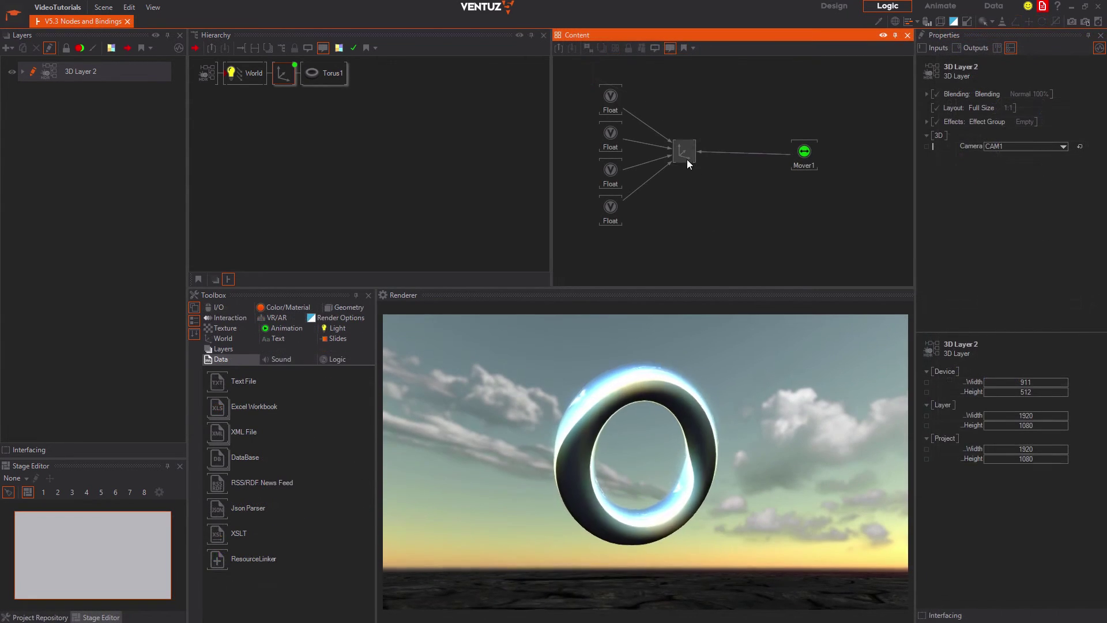
# Delete the Value-to-RotationX binding, then remove all remaining Mover1 bindings from the axis.
pyautogui.click(737, 154)
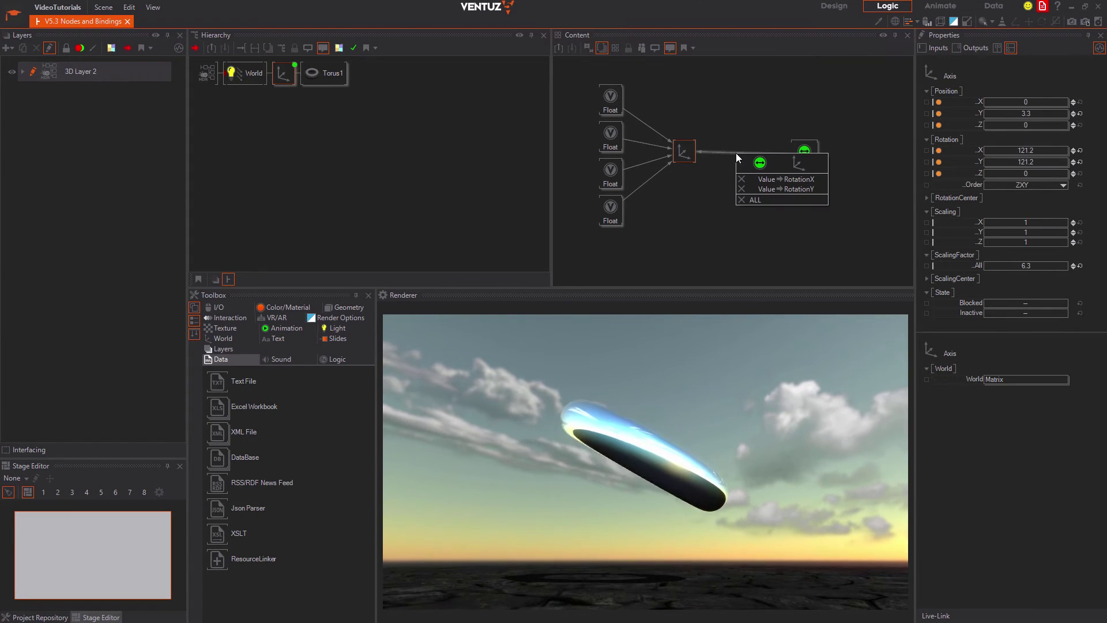
pyautogui.click(744, 175)
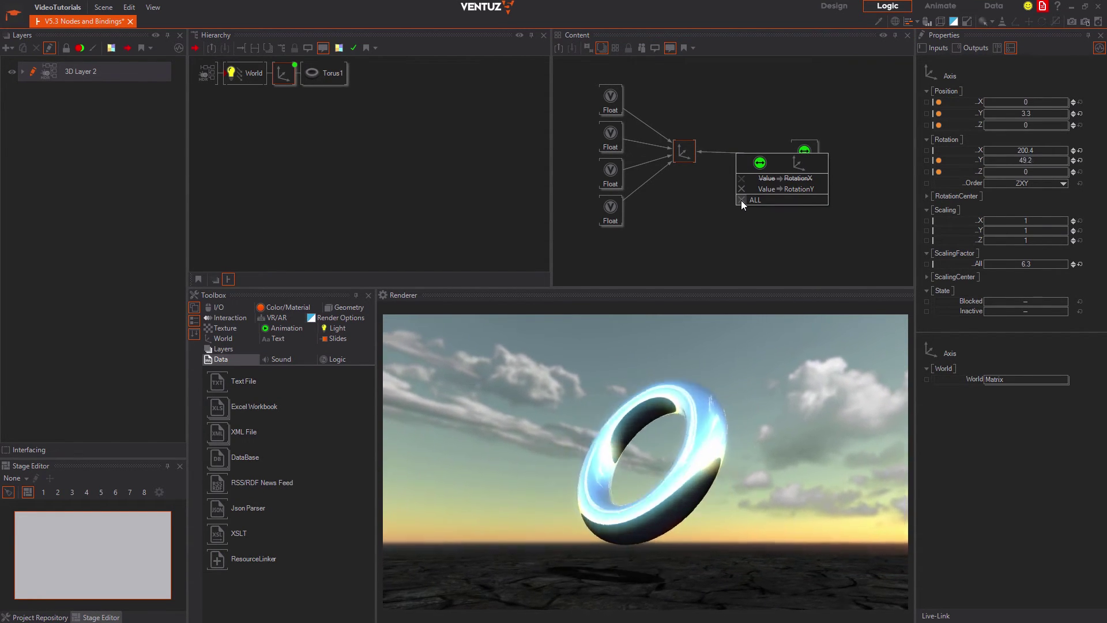
pyautogui.click(741, 199)
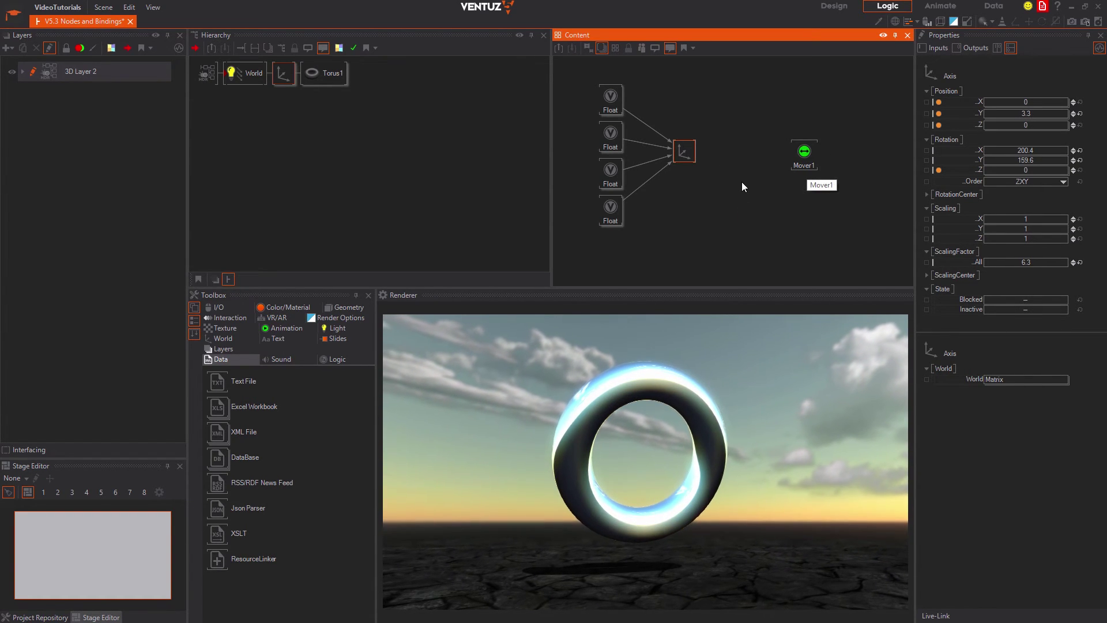
# Delete the Float binding on the axis's Position X, then strip all its remaining bindings.
pyautogui.rightClick(965, 104)
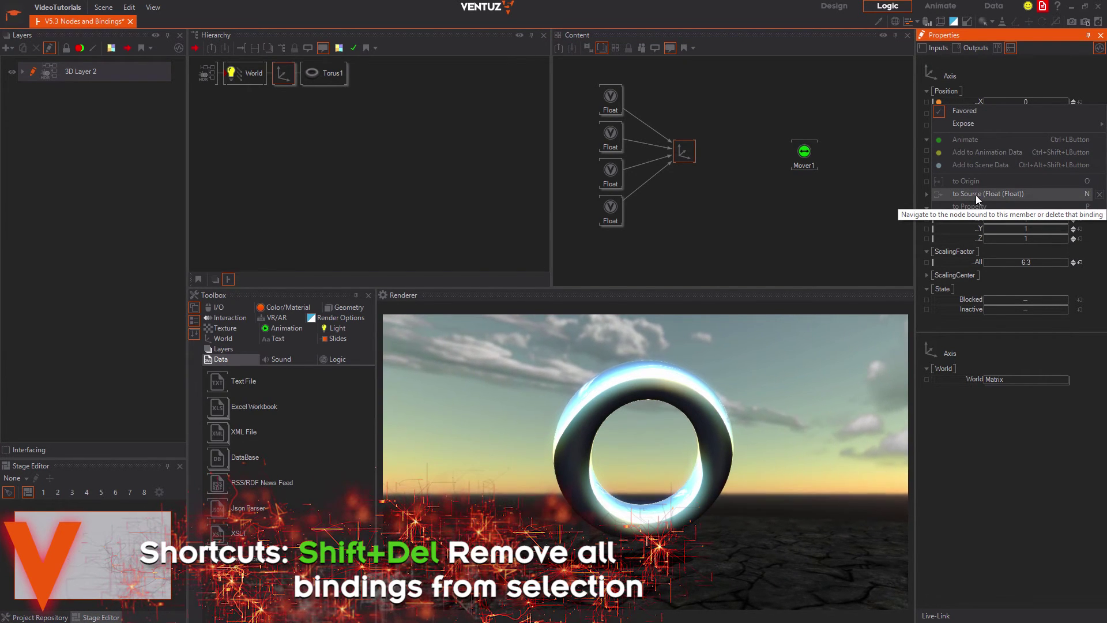
pyautogui.click(976, 195)
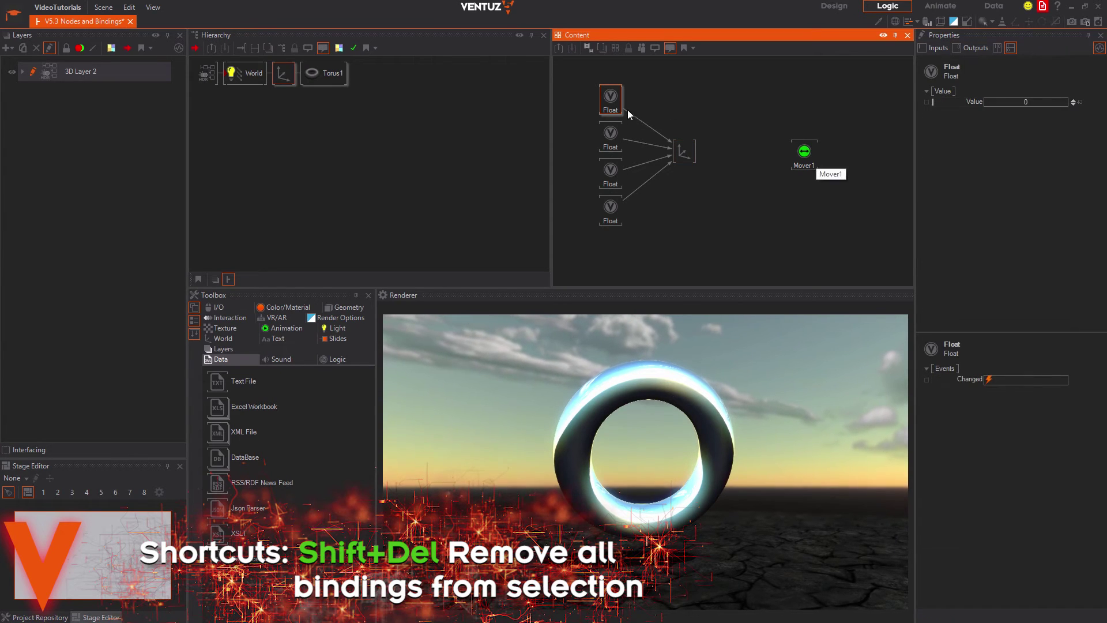
pyautogui.click(692, 154)
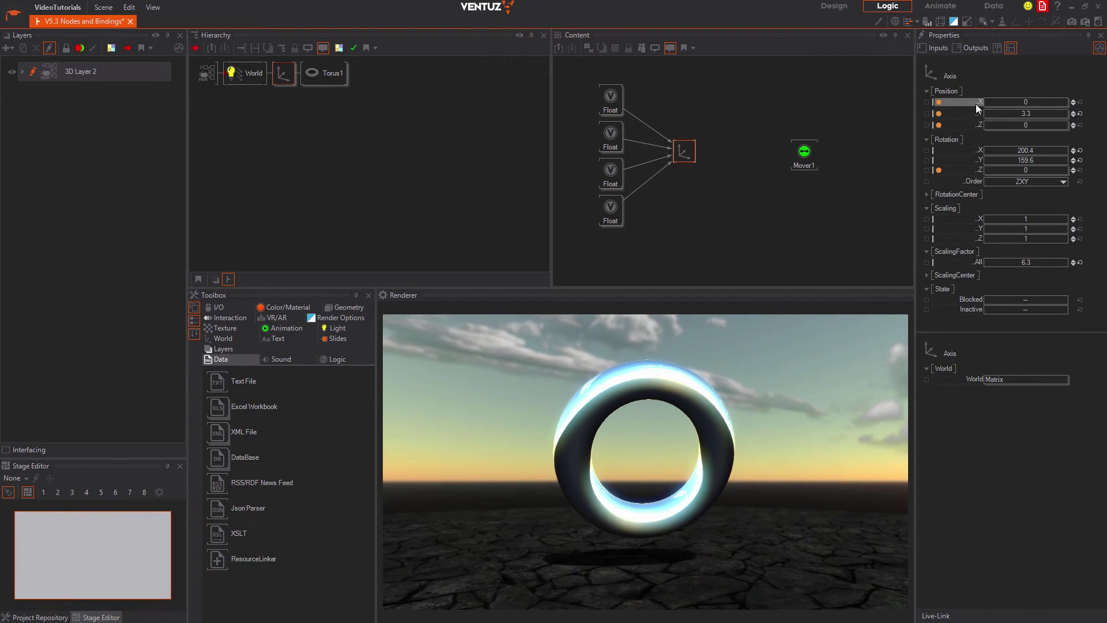
pyautogui.rightClick(976, 104)
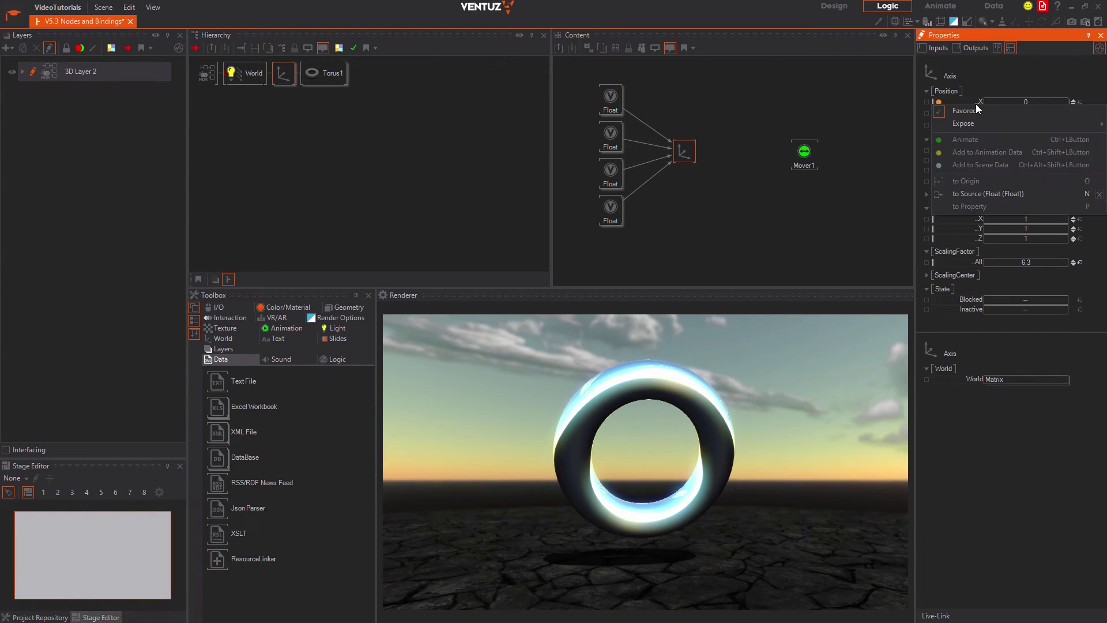
pyautogui.click(1102, 196)
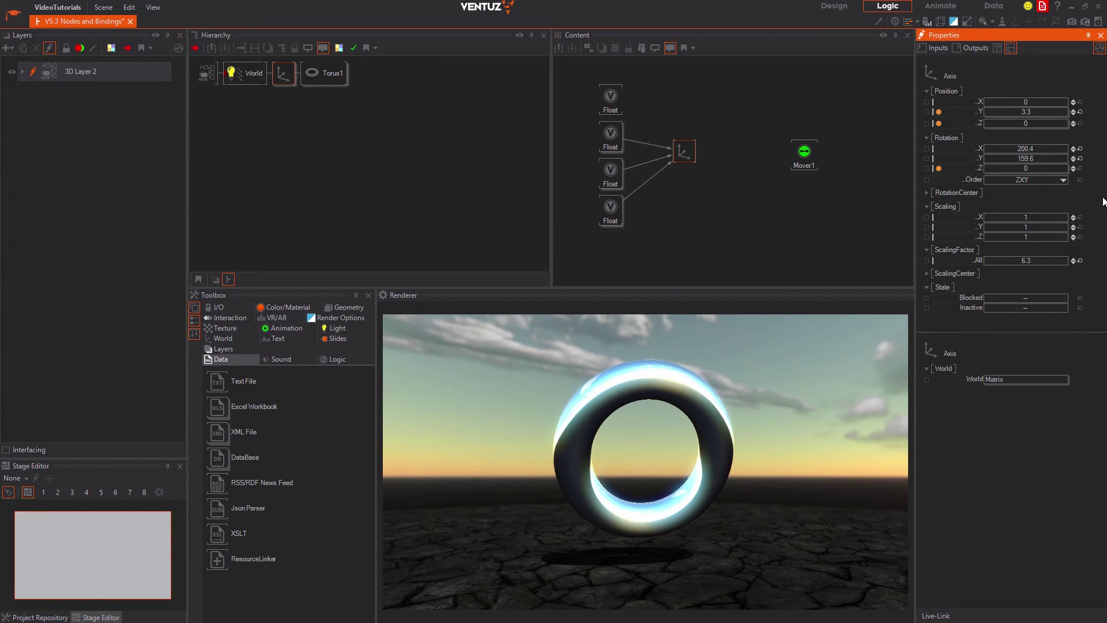
pyautogui.click(690, 159)
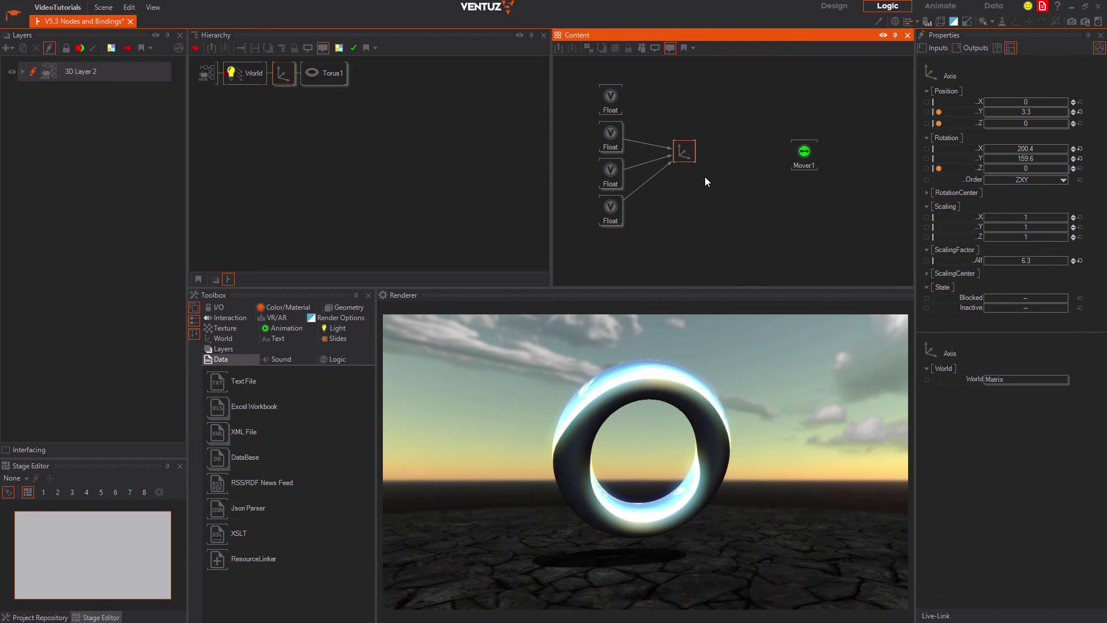
pyautogui.press('Delete')
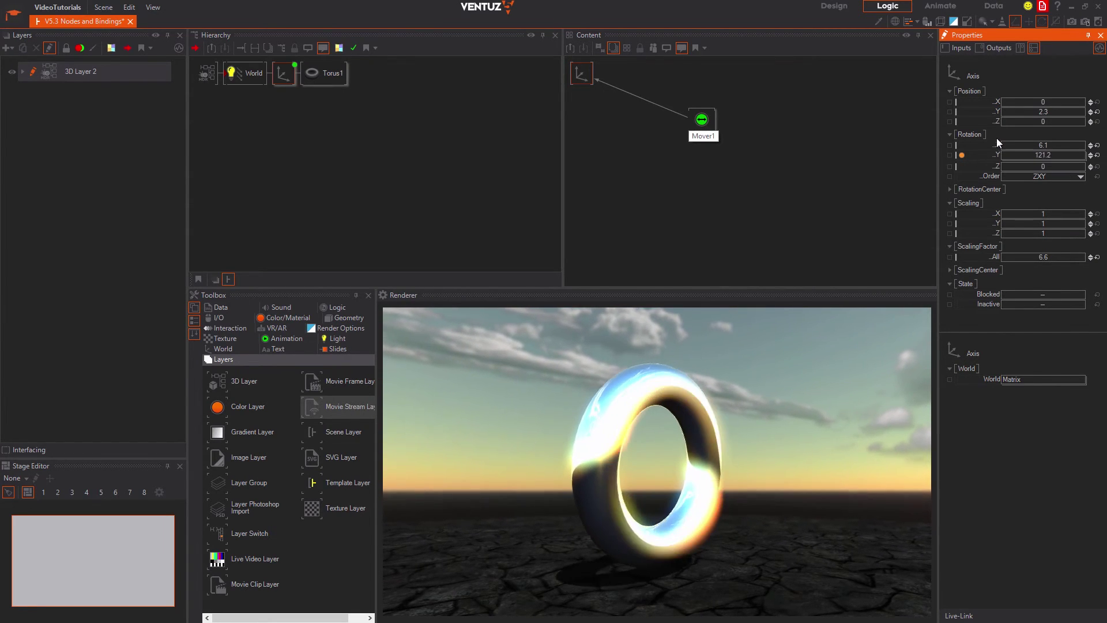
# Select both torus axis nodes in the Hierarchy editor.
pyautogui.click(627, 91)
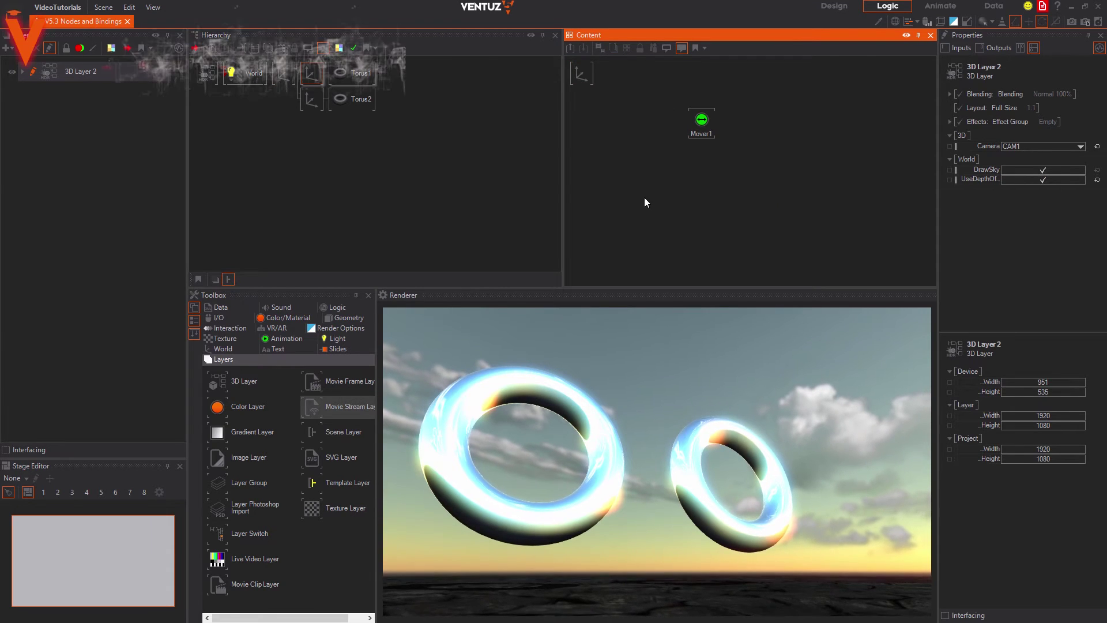
pyautogui.click(313, 99)
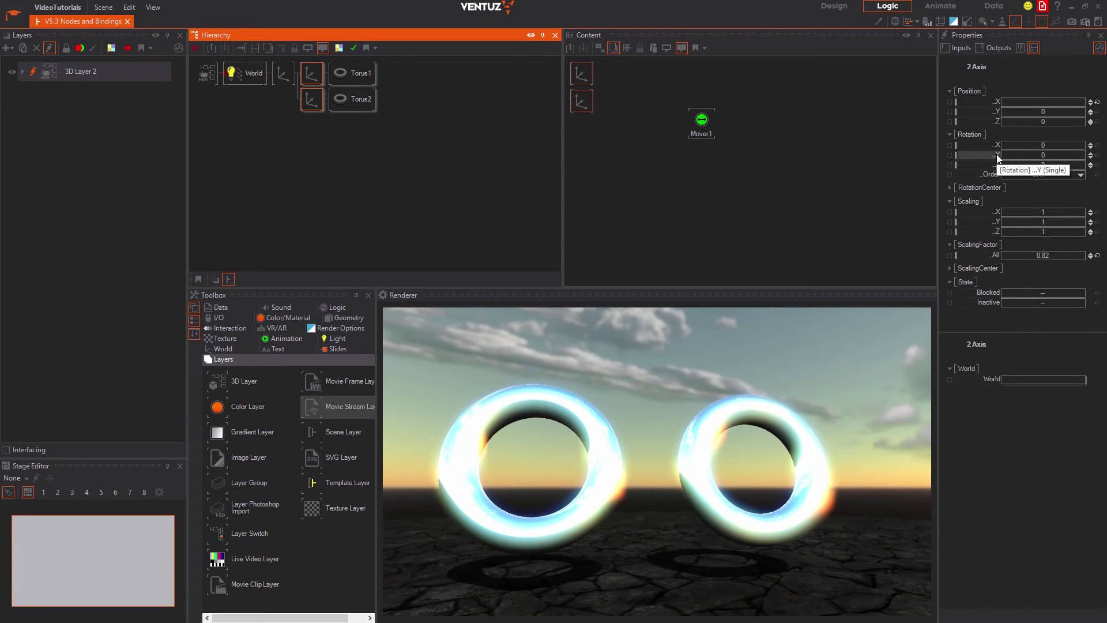
# Bind both axes' Rotation Y to Mover1 and inspect Torus2 and its axis.
pyautogui.moveTo(999, 157); pyautogui.dragTo(702, 122)
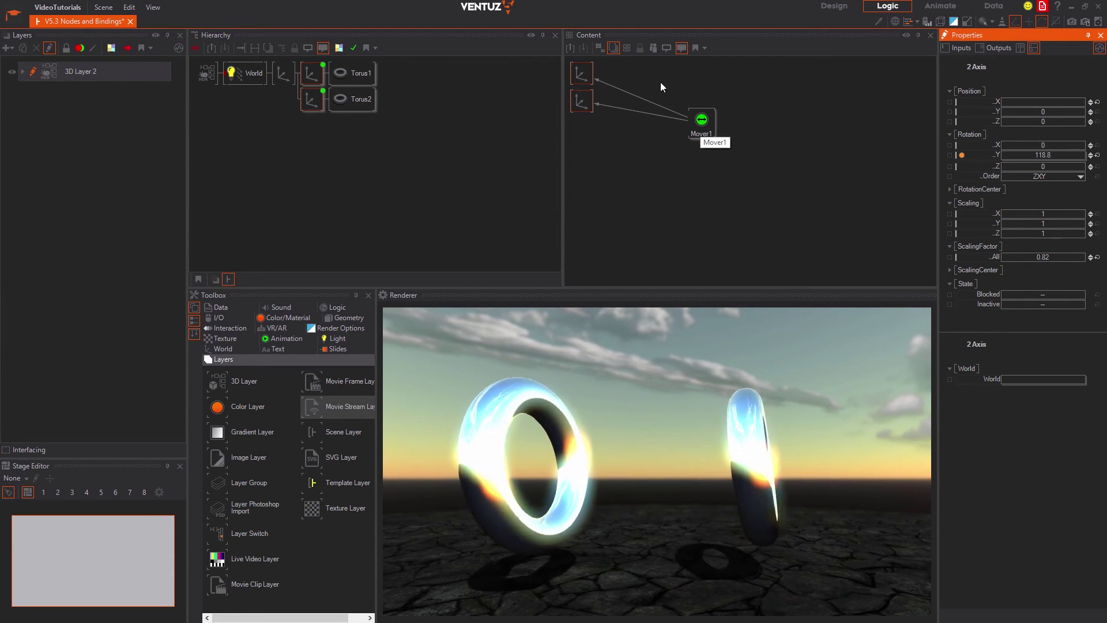
pyautogui.click(708, 133)
pyautogui.click(351, 99)
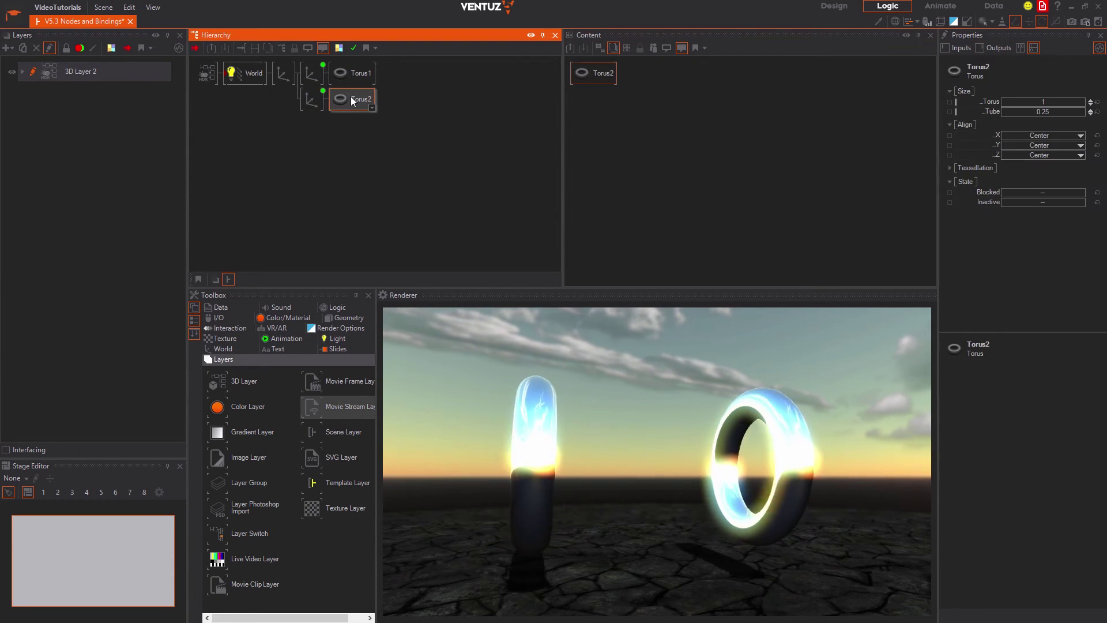
pyautogui.click(323, 106)
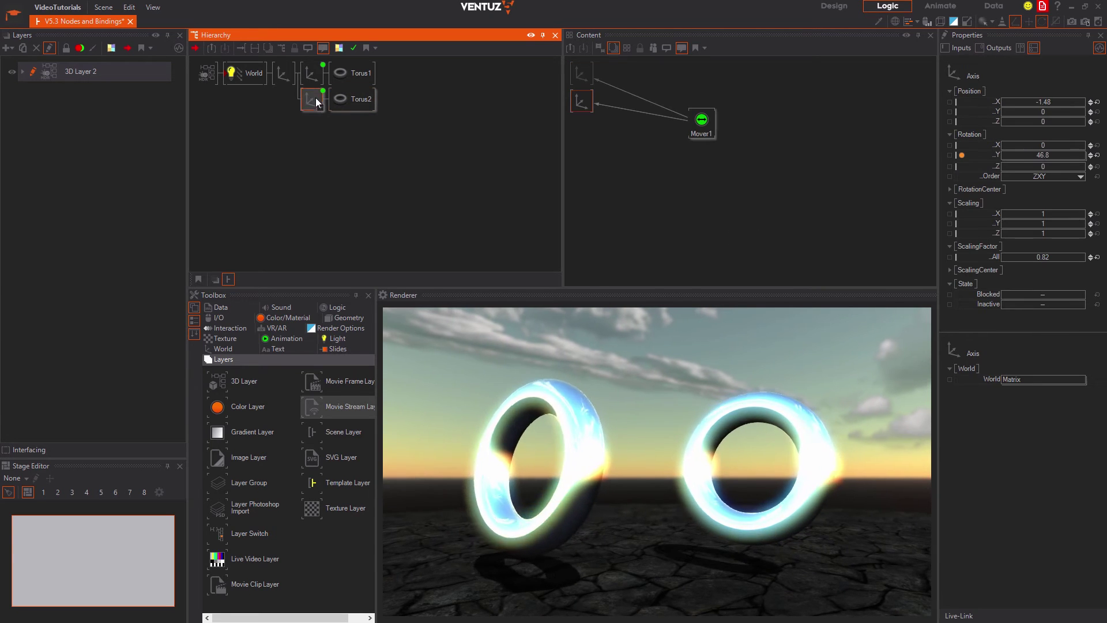
# Review 3D Layer 2, Mover1's settings and the Float node.
pyautogui.click(775, 157)
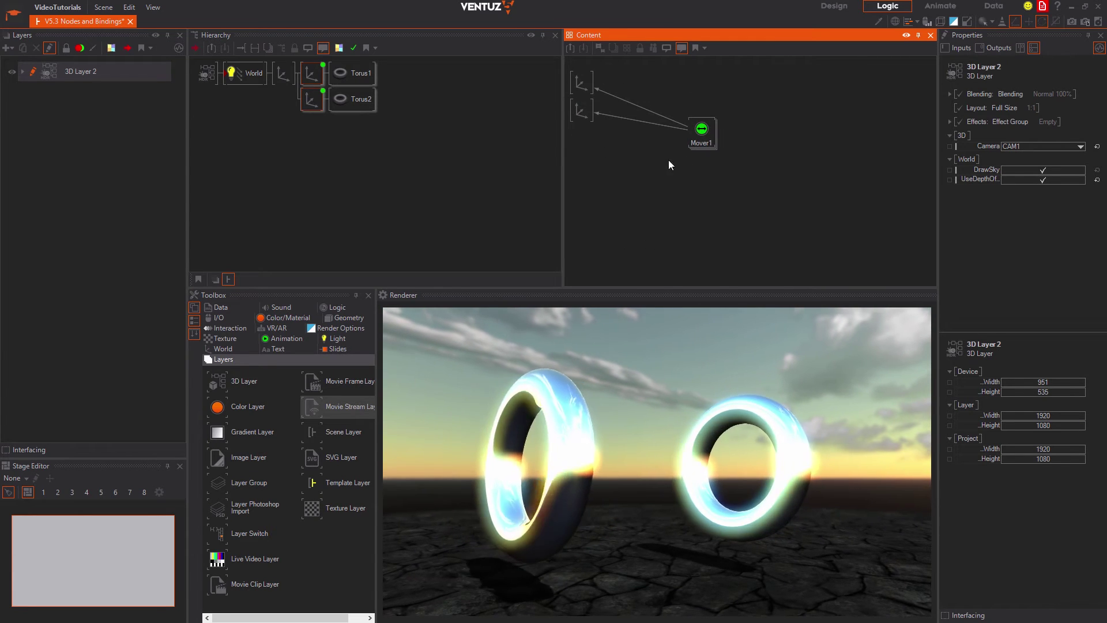
pyautogui.click(710, 131)
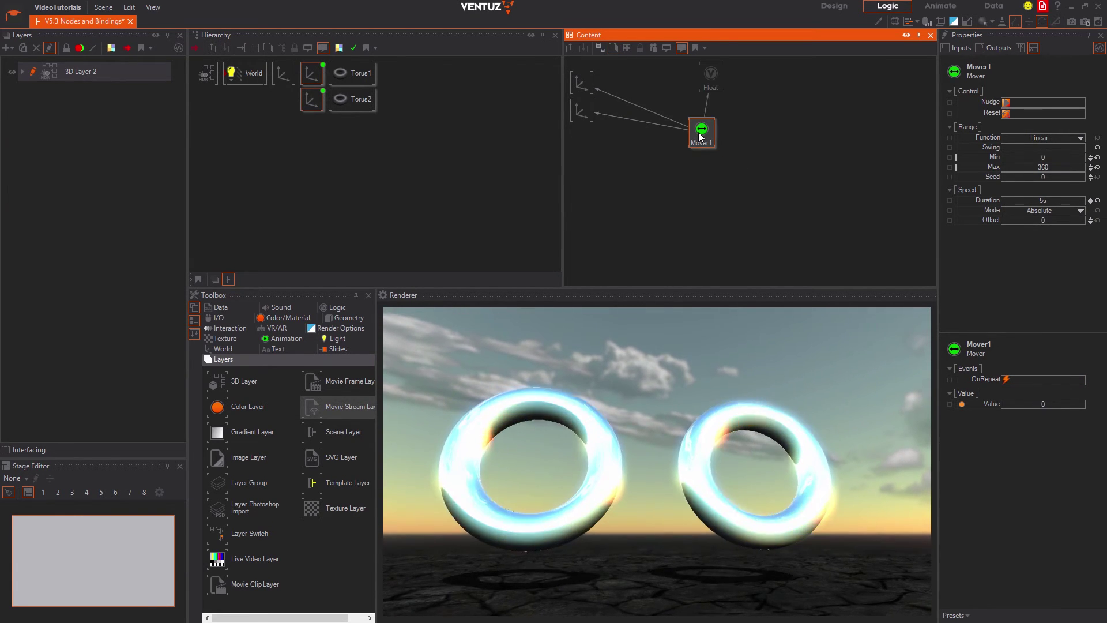
pyautogui.click(710, 75)
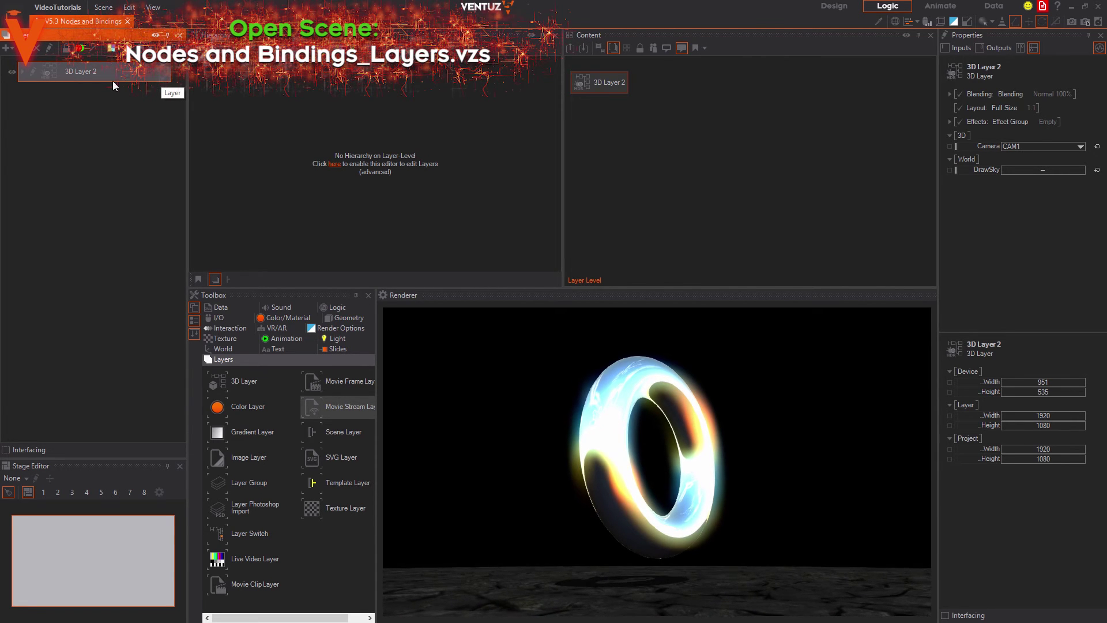
# Browse the Add Layer choices, dismiss them, then bring the layer-type list back up.
pyautogui.click(7, 48)
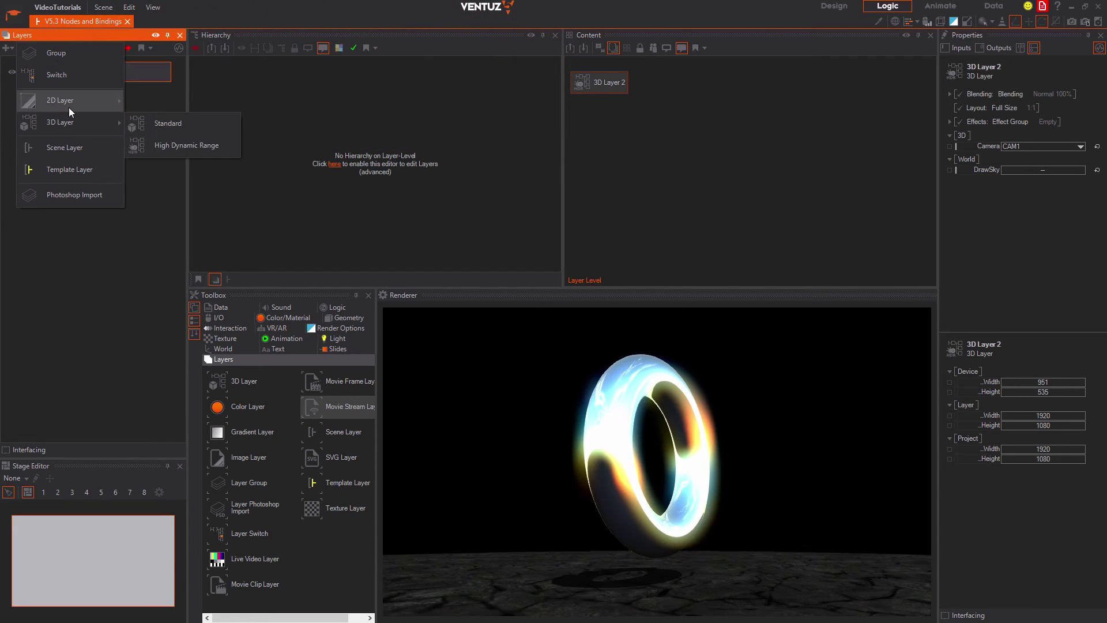
pyautogui.moveTo(69, 108)
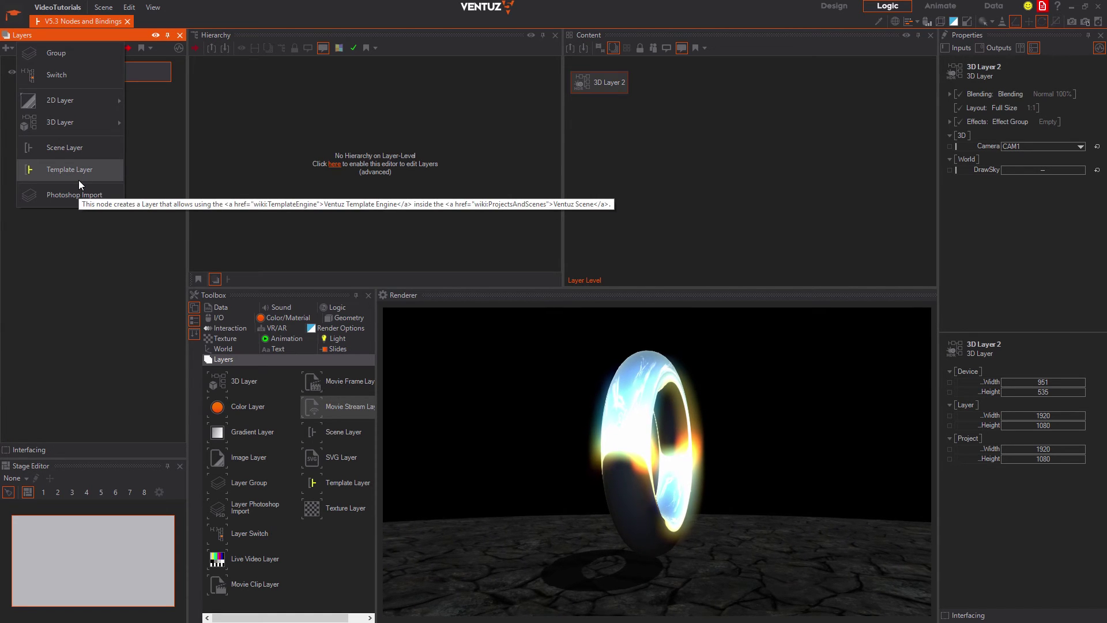
pyautogui.click(166, 148)
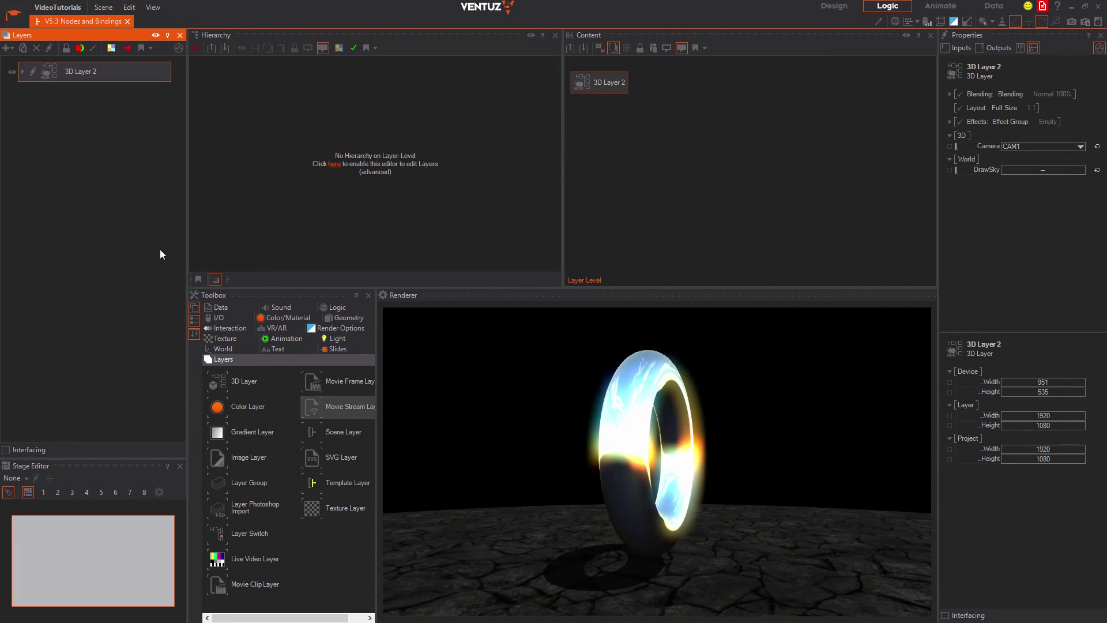
pyautogui.click(290, 361)
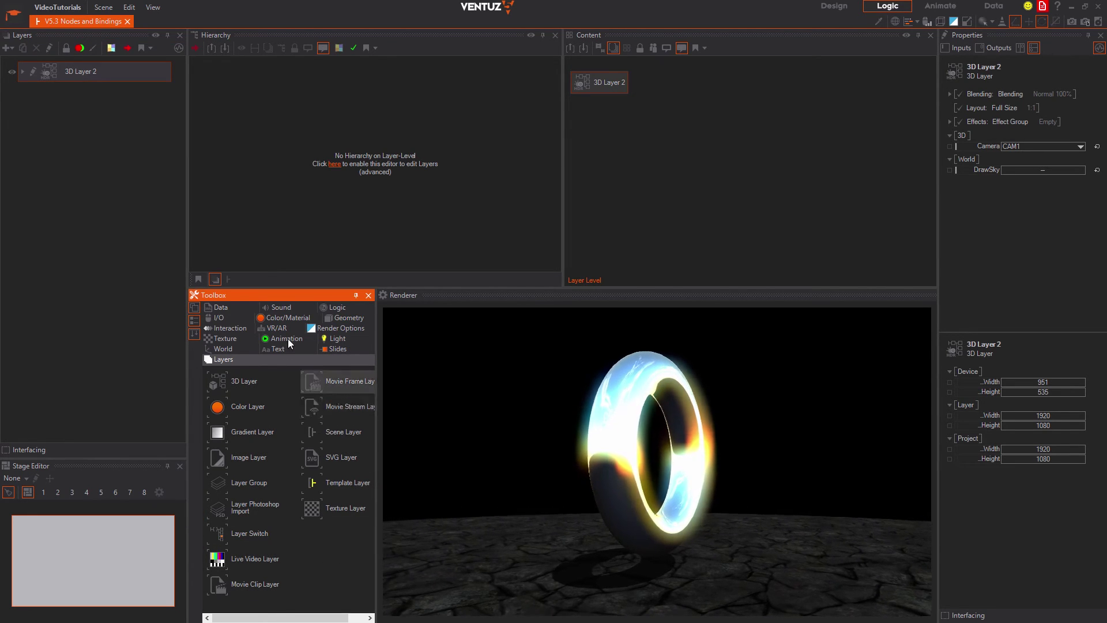
pyautogui.click(9, 50)
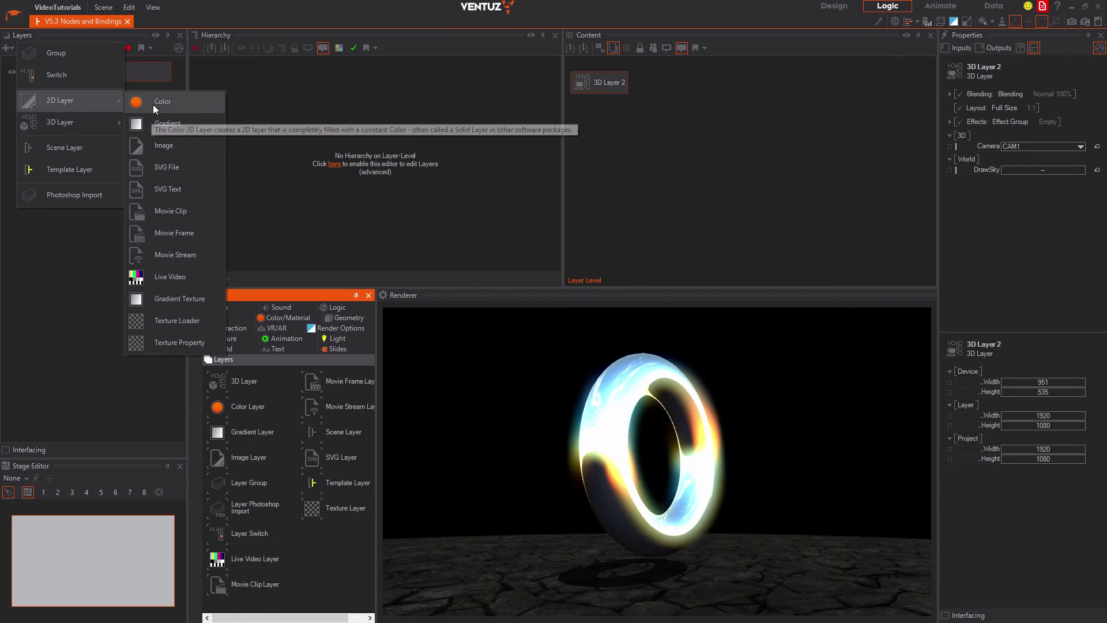
# Add a 2D Constant Color layer, then reselect it and close its rename box.
pyautogui.click(153, 103)
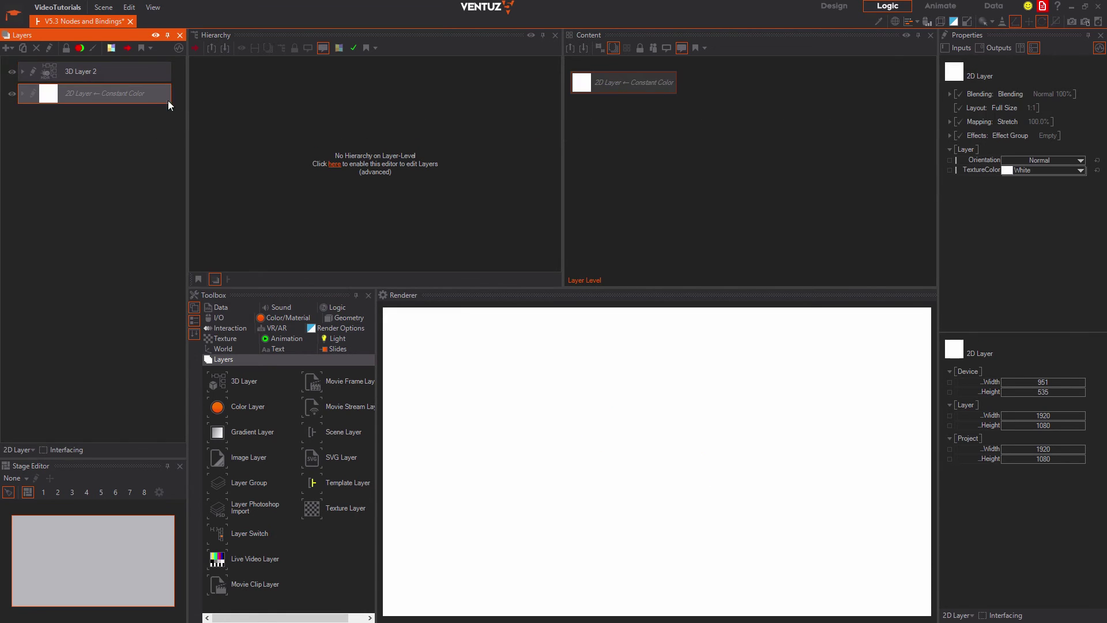
pyautogui.click(116, 78)
pyautogui.click(119, 92)
pyautogui.click(154, 94)
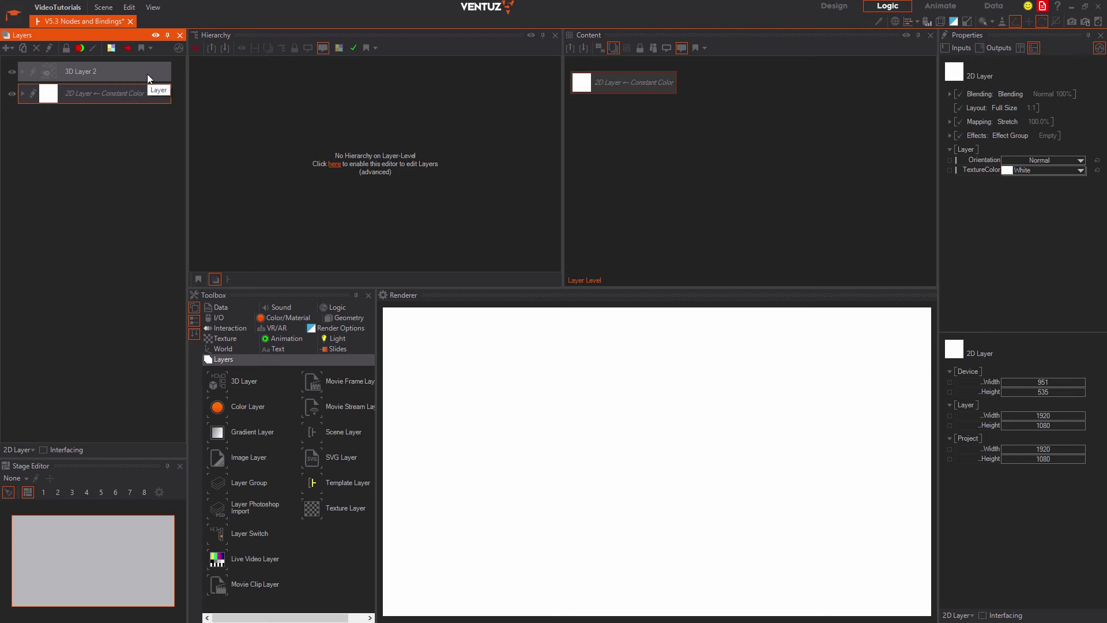
# Move the 2D layer behind 3D Layer 2 and colour it red (184, 86, 86).
pyautogui.moveTo(160, 97); pyautogui.dragTo(163, 69)
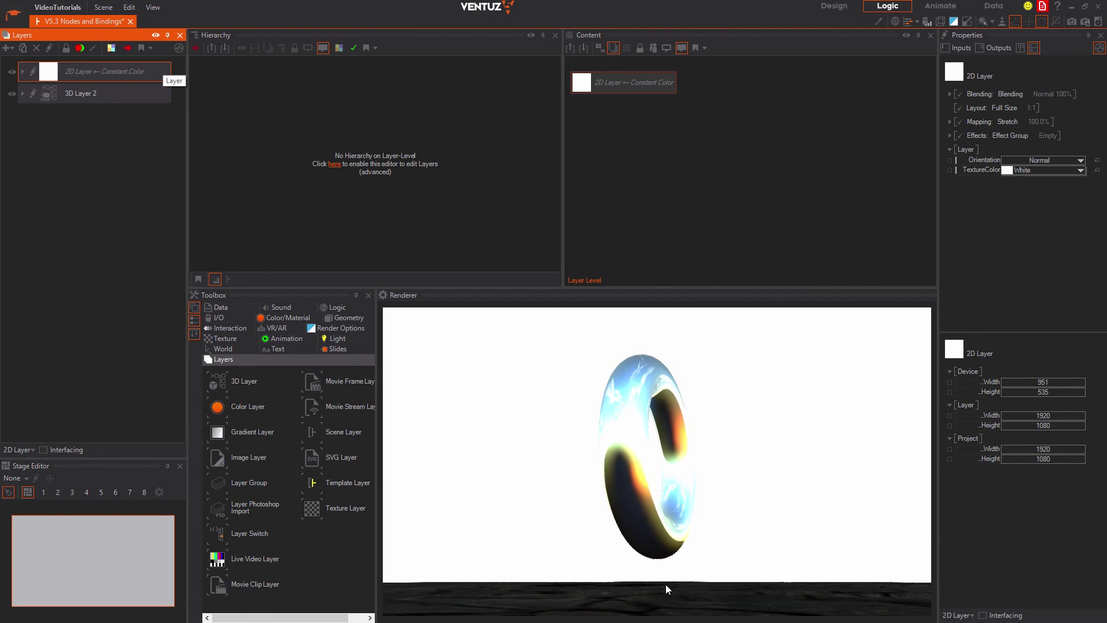
pyautogui.click(49, 71)
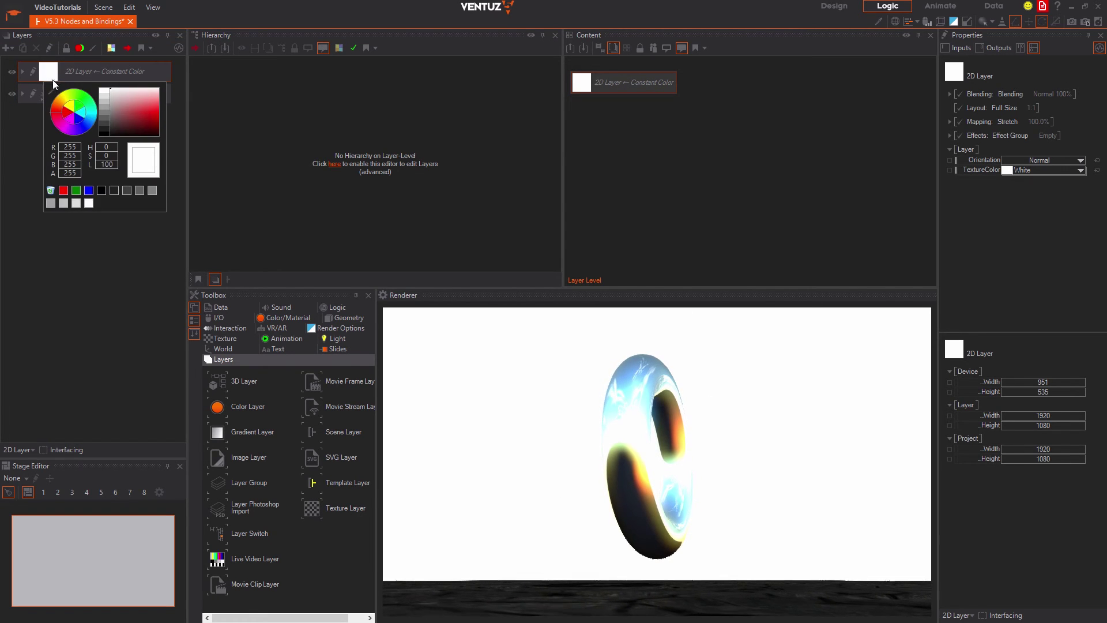
pyautogui.click(130, 108)
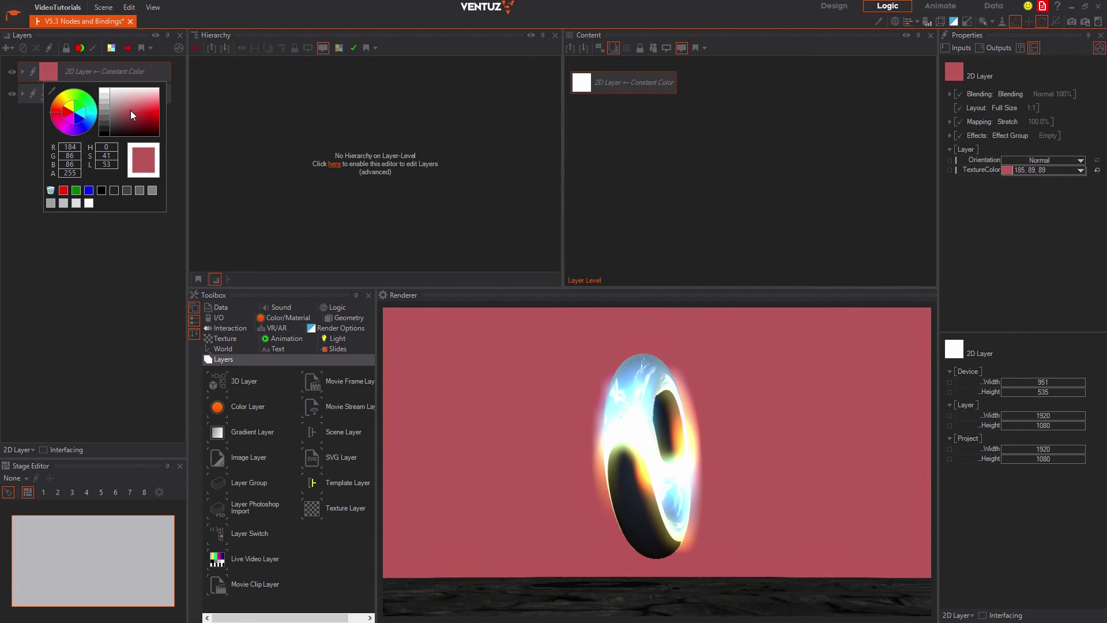
pyautogui.click(22, 238)
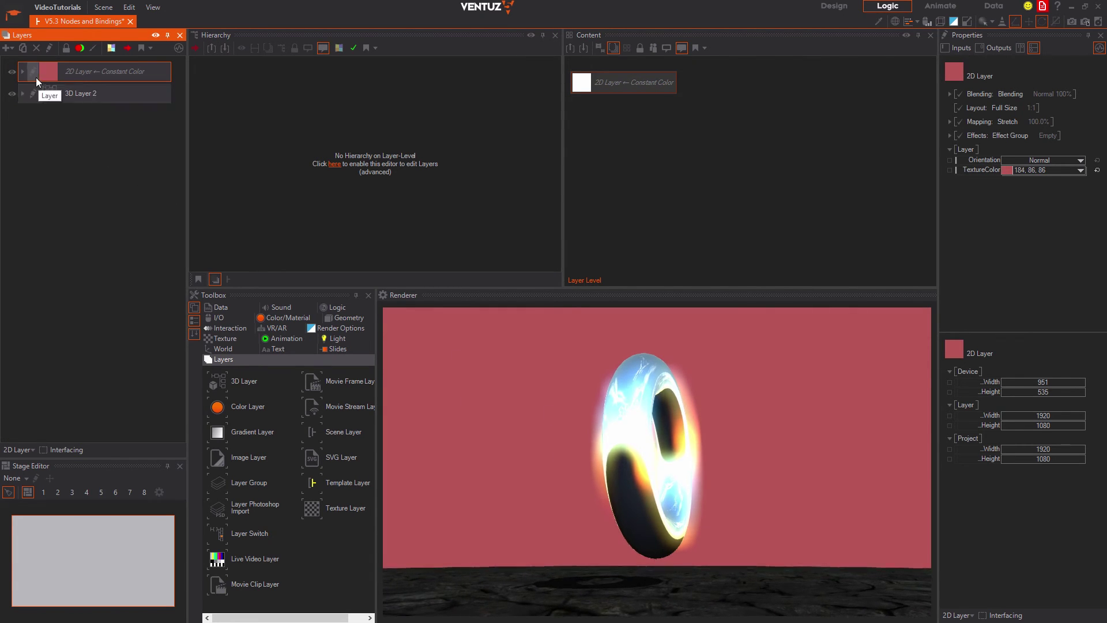
pyautogui.doubleClick(99, 75)
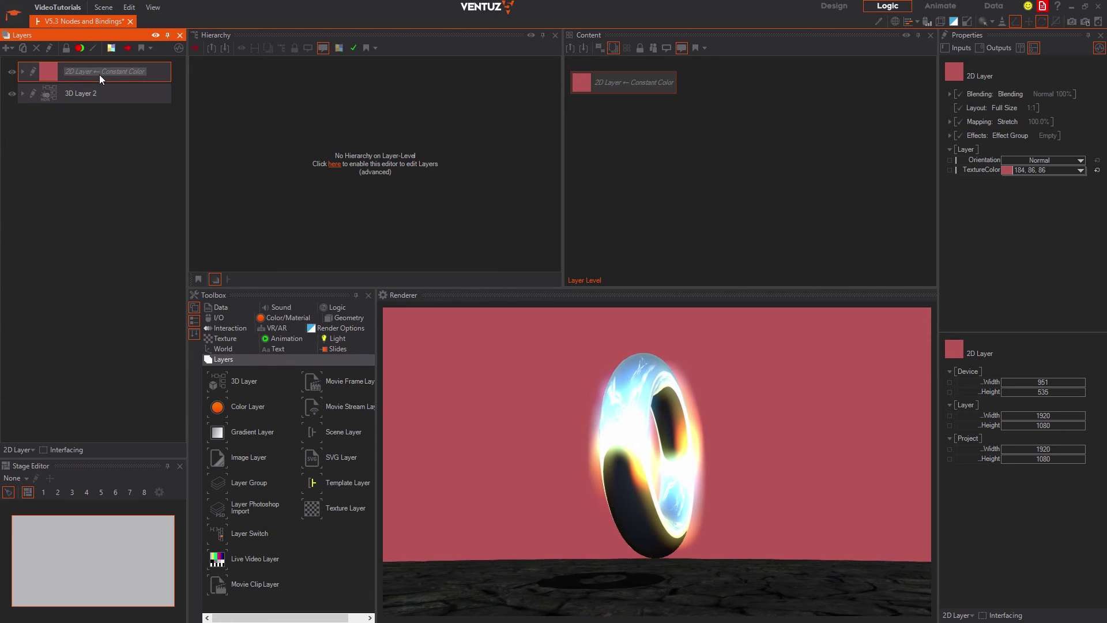
# Enter the 2D layer's contents, keep its name, and select its root node.
pyautogui.click(35, 70)
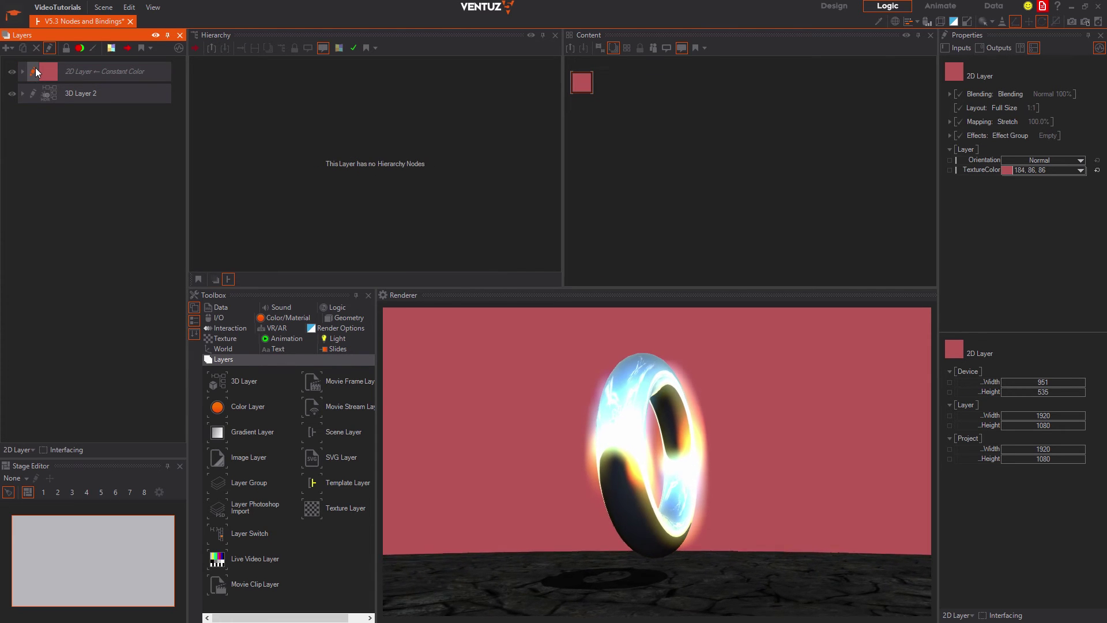
pyautogui.doubleClick(64, 73)
pyautogui.press('Escape')
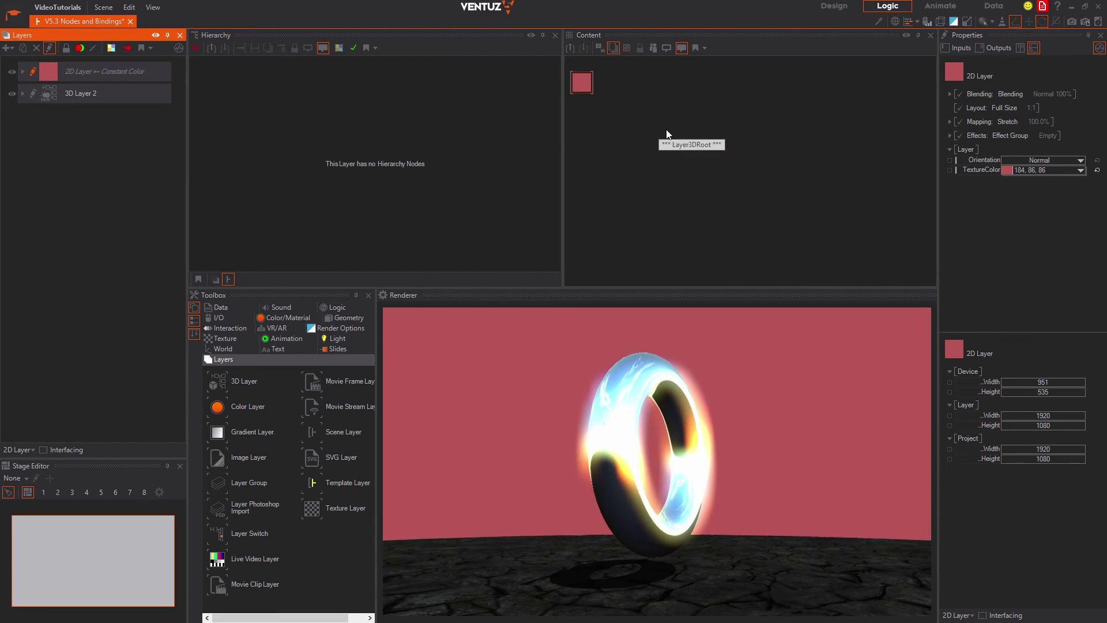
pyautogui.click(667, 131)
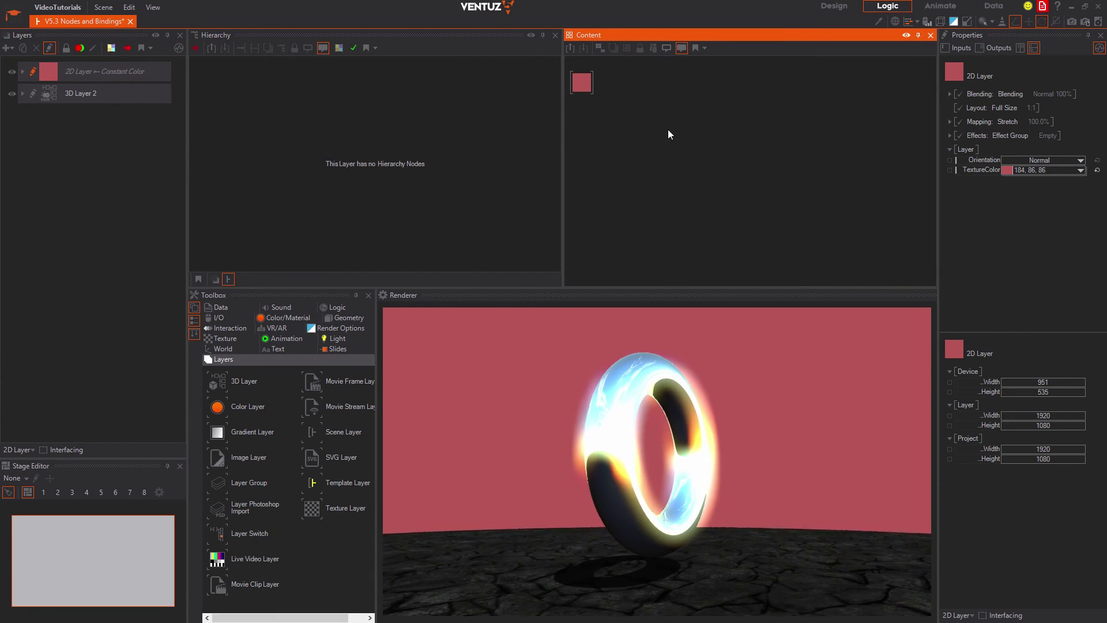
pyautogui.click(586, 84)
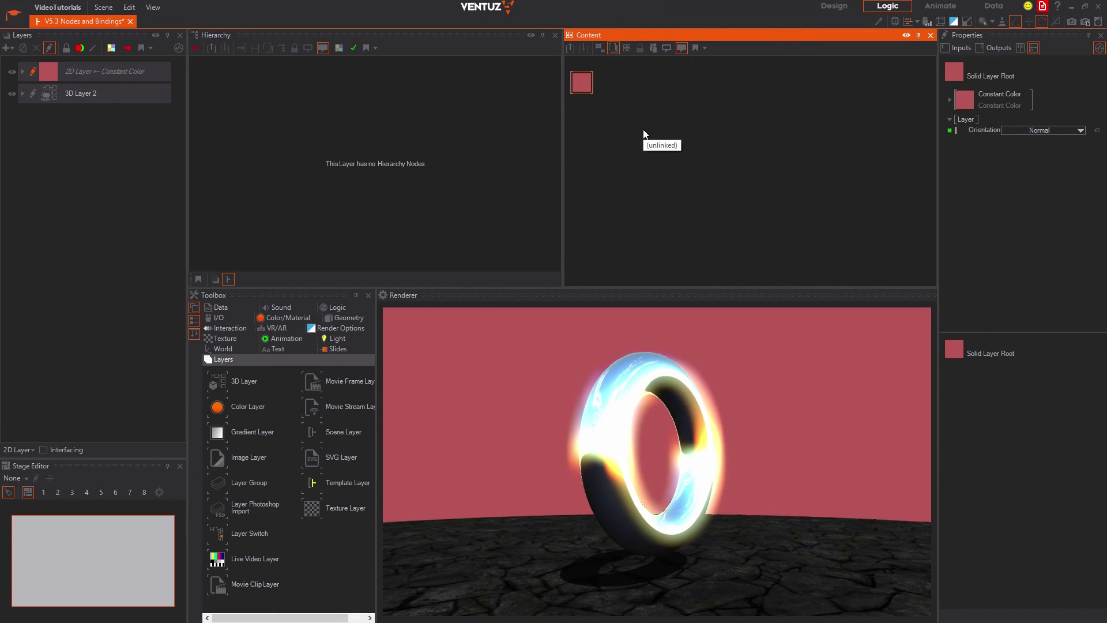
pyautogui.click(340, 207)
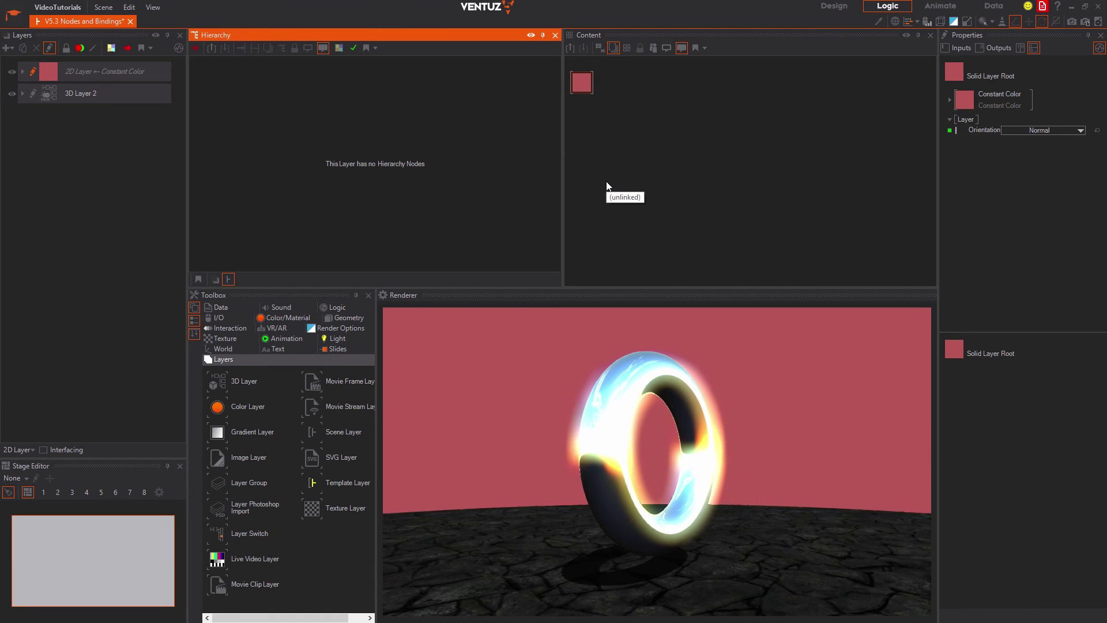
pyautogui.click(641, 152)
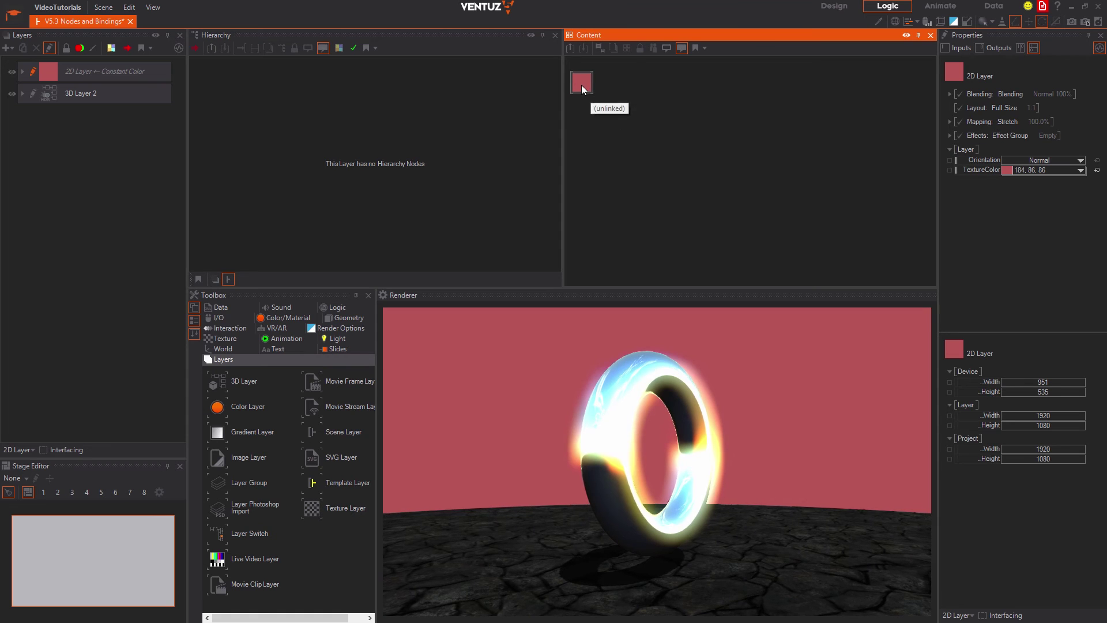
# Add a Color Value node via 'col val' search and bind the layer's Constant Color to it.
pyautogui.doubleClick(624, 128)
pyautogui.write('col val')
pyautogui.click(676, 157)
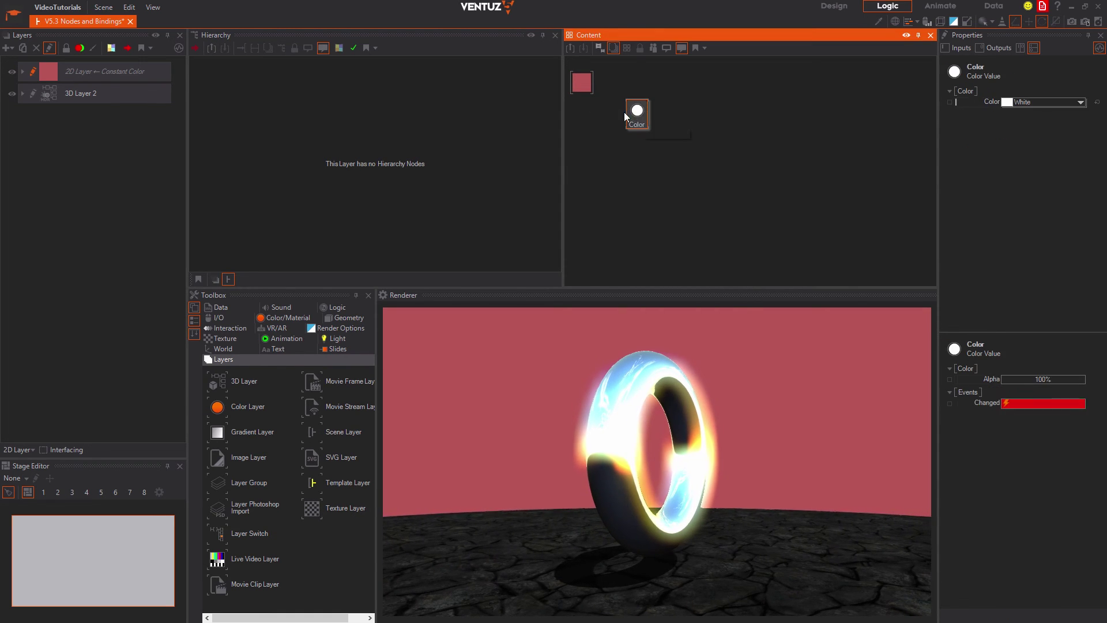
pyautogui.click(581, 83)
pyautogui.click(950, 98)
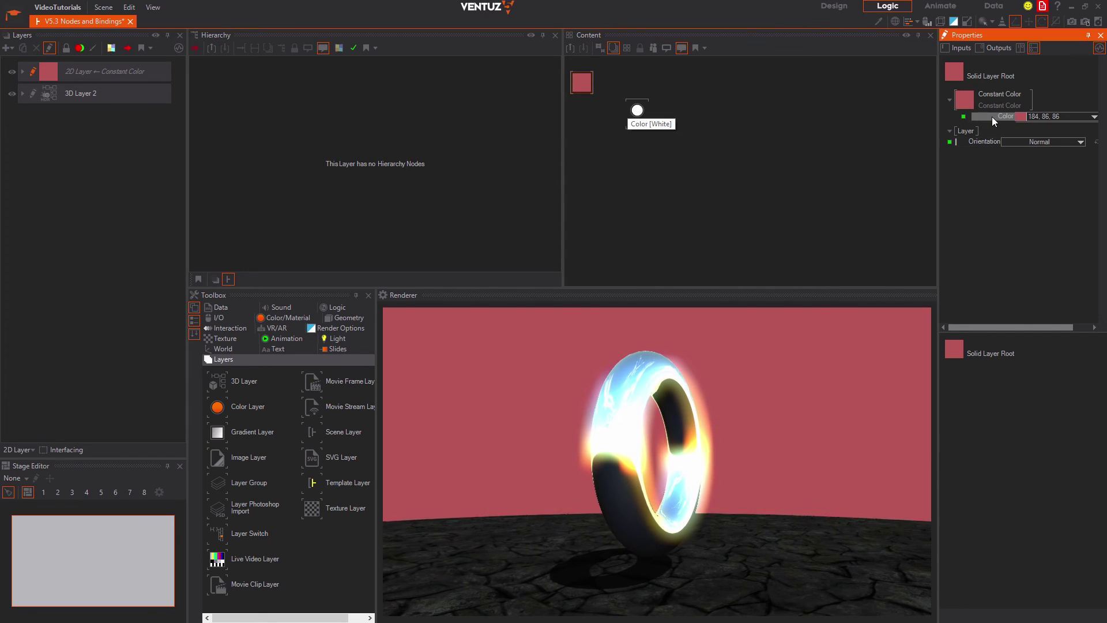
pyautogui.moveTo(708, 138); pyautogui.dragTo(638, 111)
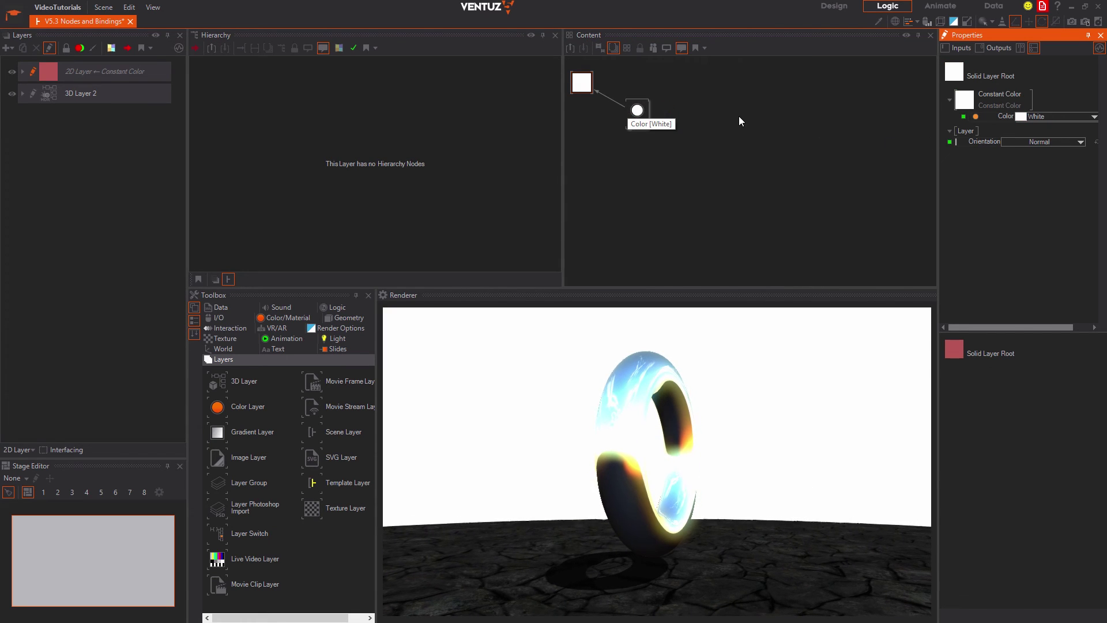
pyautogui.click(741, 120)
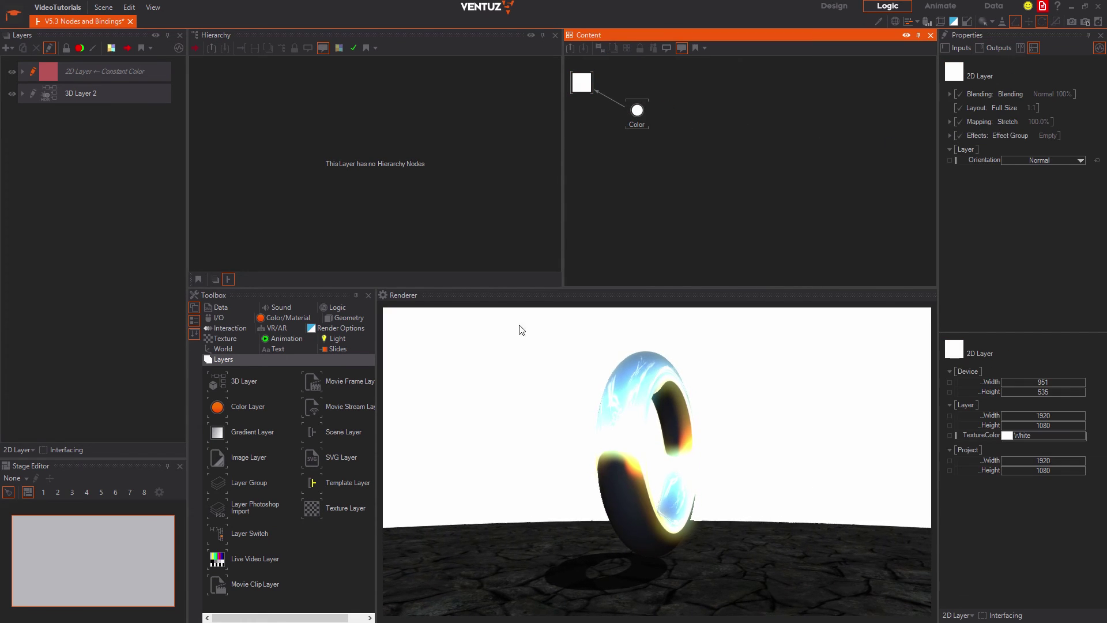
# Switch to 3D Layer 2 and select its root node.
pyautogui.click(34, 94)
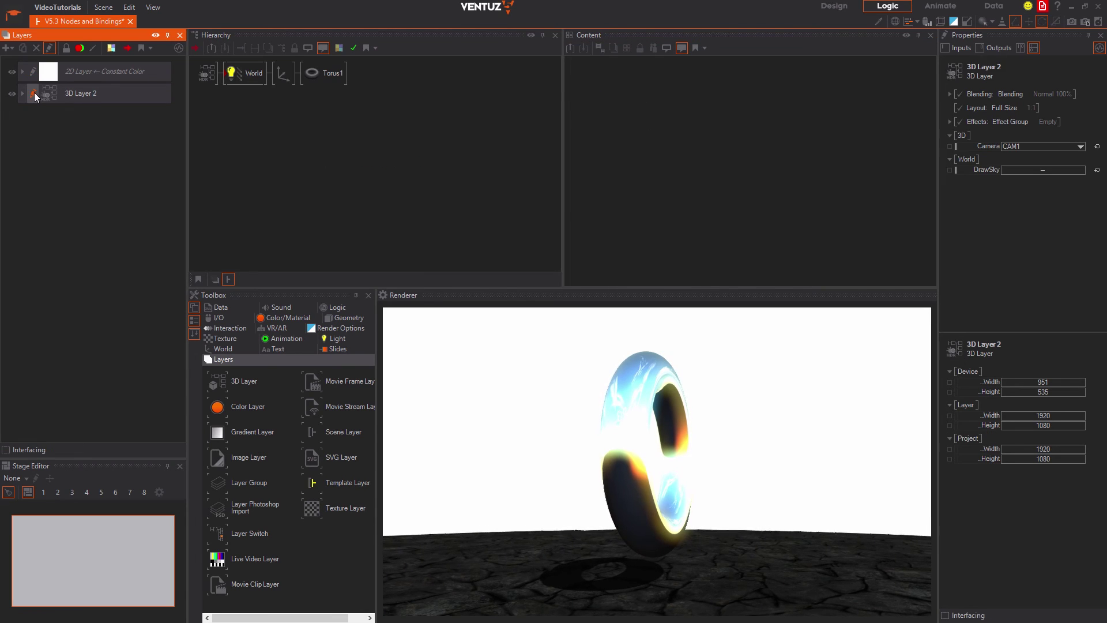
pyautogui.click(208, 75)
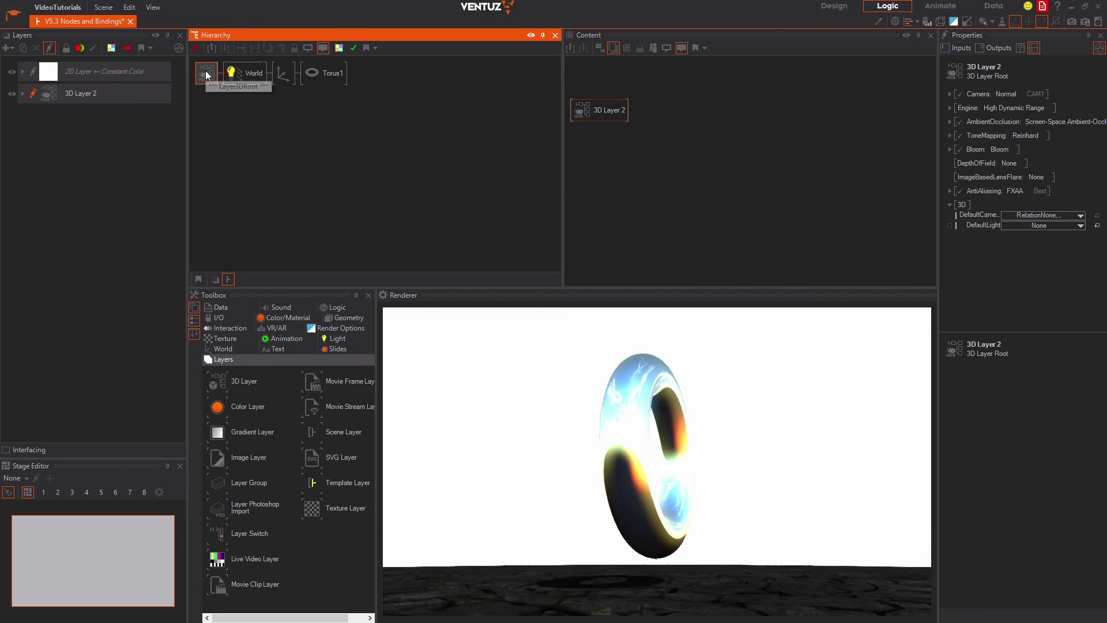
pyautogui.click(237, 120)
pyautogui.click(211, 78)
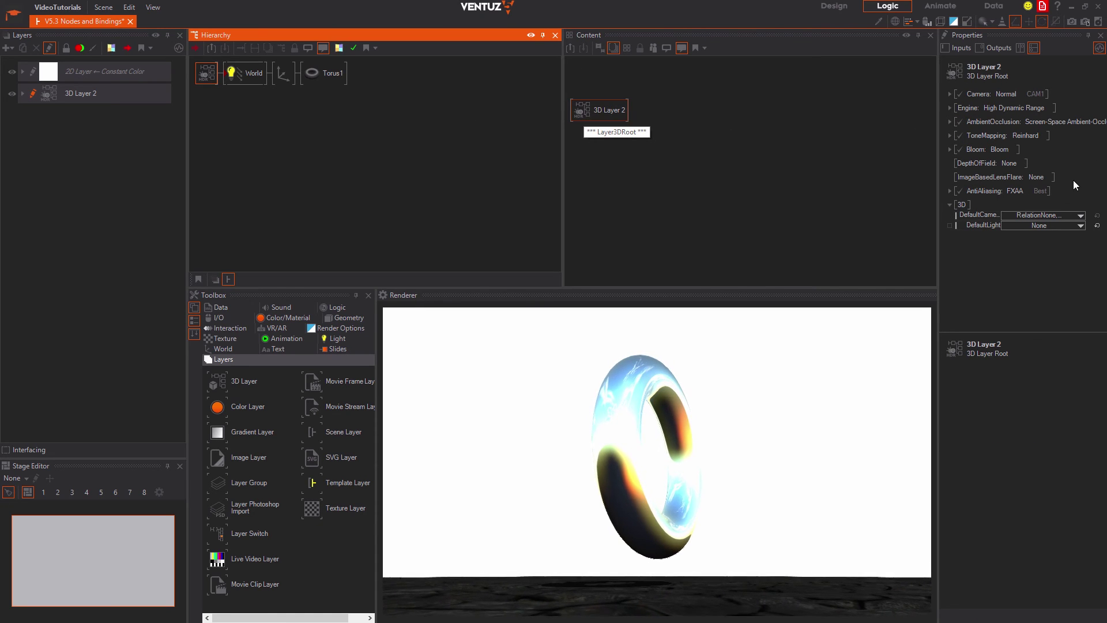
# Inspect the Camera, Engine and AmbientOcclusion settings without changing them.
pyautogui.click(1006, 92)
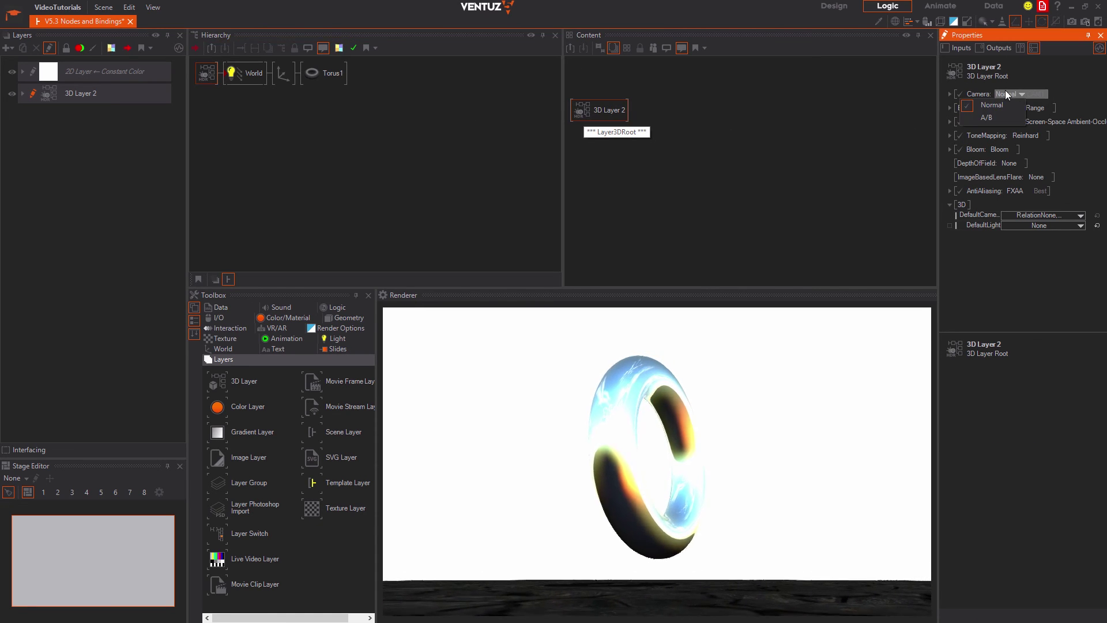
pyautogui.click(1036, 110)
pyautogui.click(1004, 108)
pyautogui.click(1080, 107)
pyautogui.click(947, 121)
pyautogui.click(947, 122)
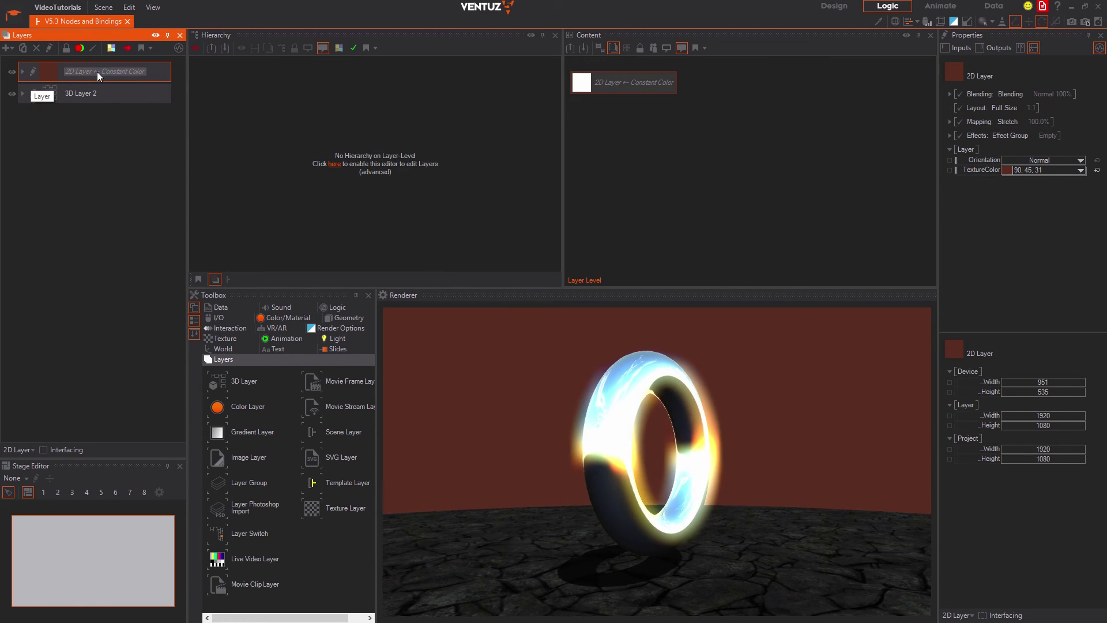
# Expand the 2D layer's properties and check Layout mode, keeping Full Size.
pyautogui.click(21, 71)
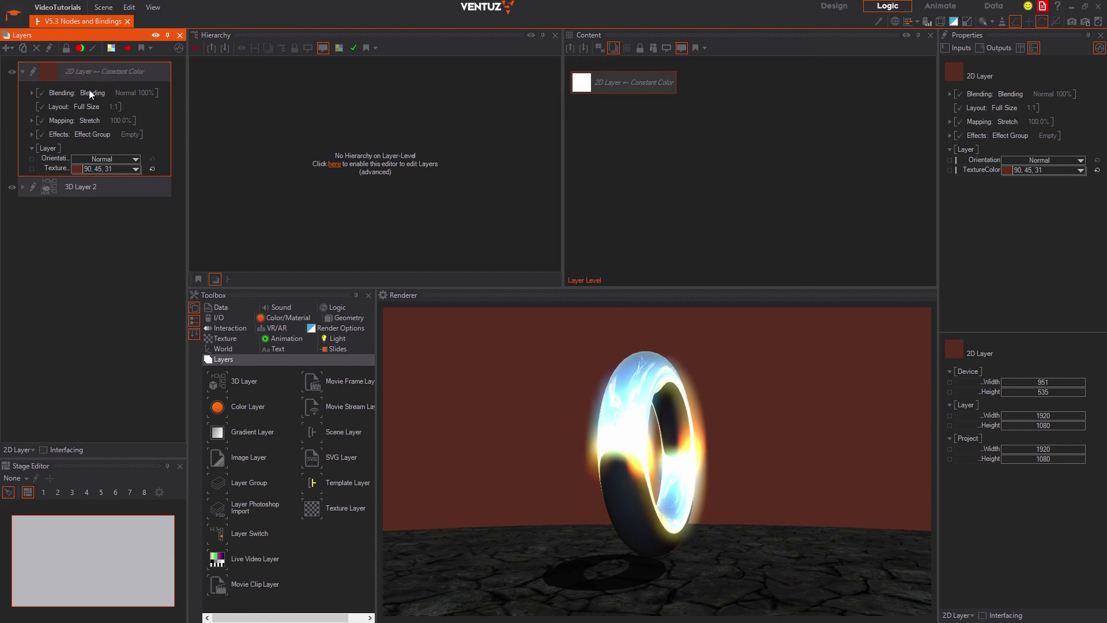
pyautogui.click(82, 109)
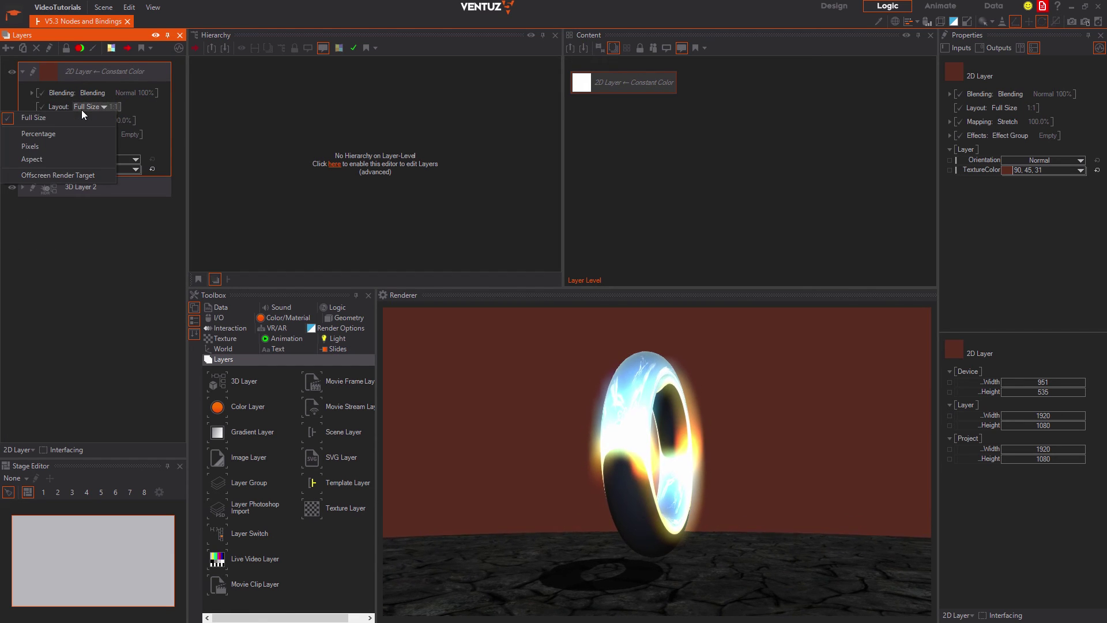
pyautogui.click(152, 117)
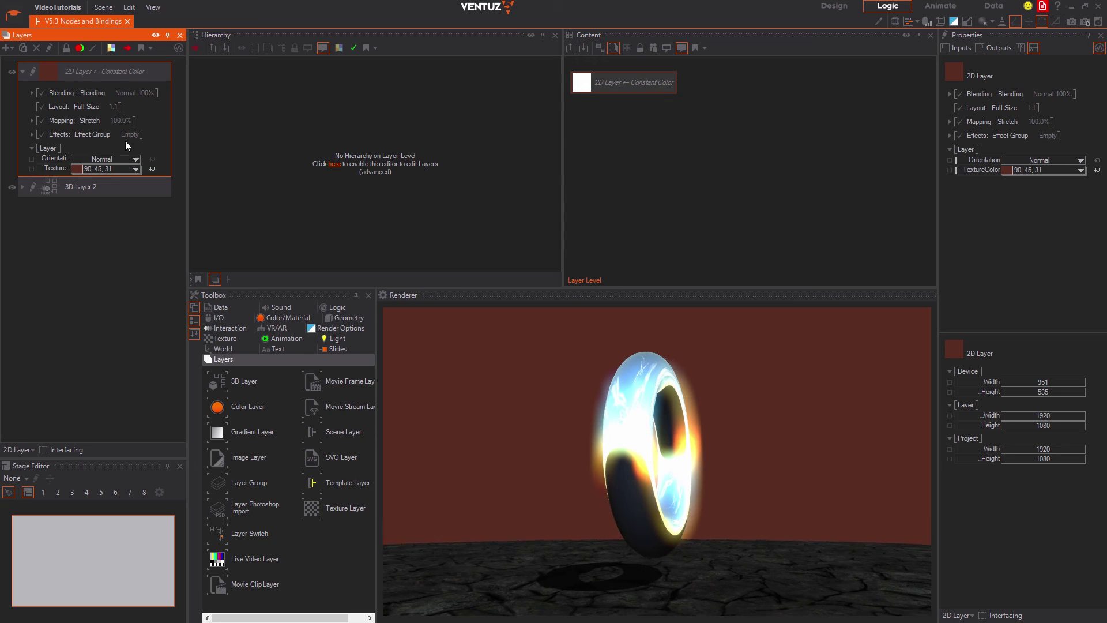
# Enter the 2D layer's contents, inspect its Constant Color node, and return to layer level.
pyautogui.click(33, 72)
pyautogui.click(582, 86)
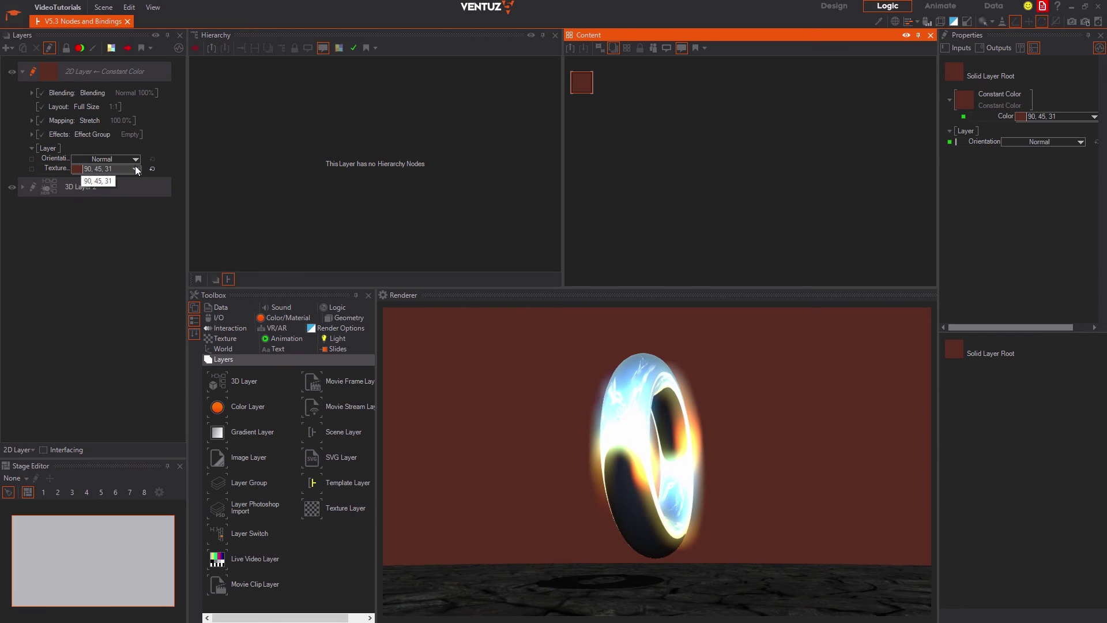
pyautogui.click(130, 78)
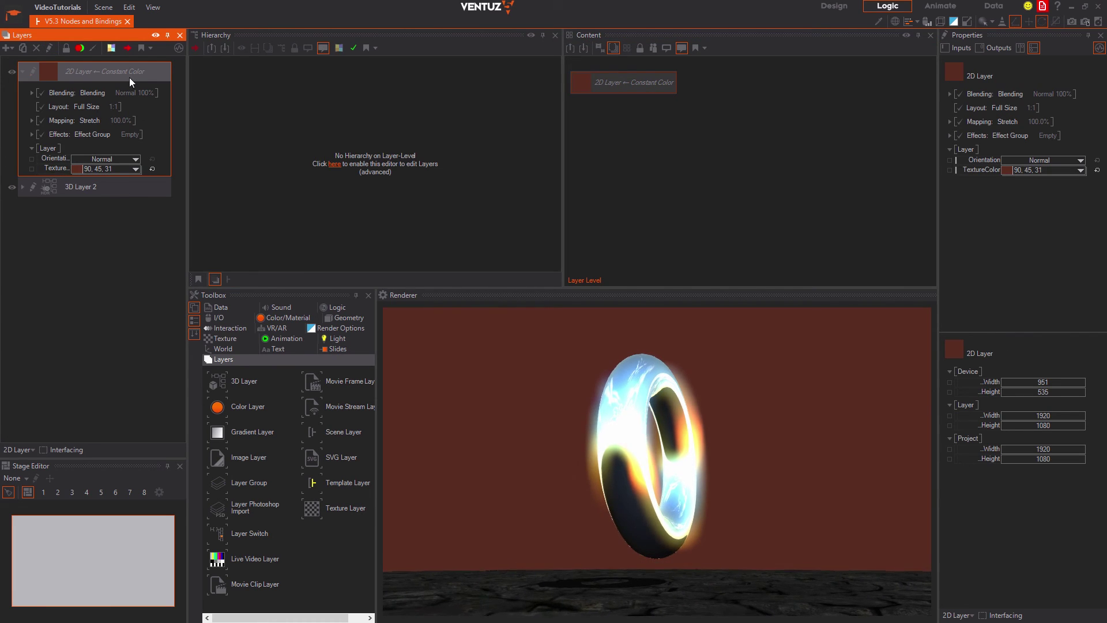
pyautogui.click(33, 71)
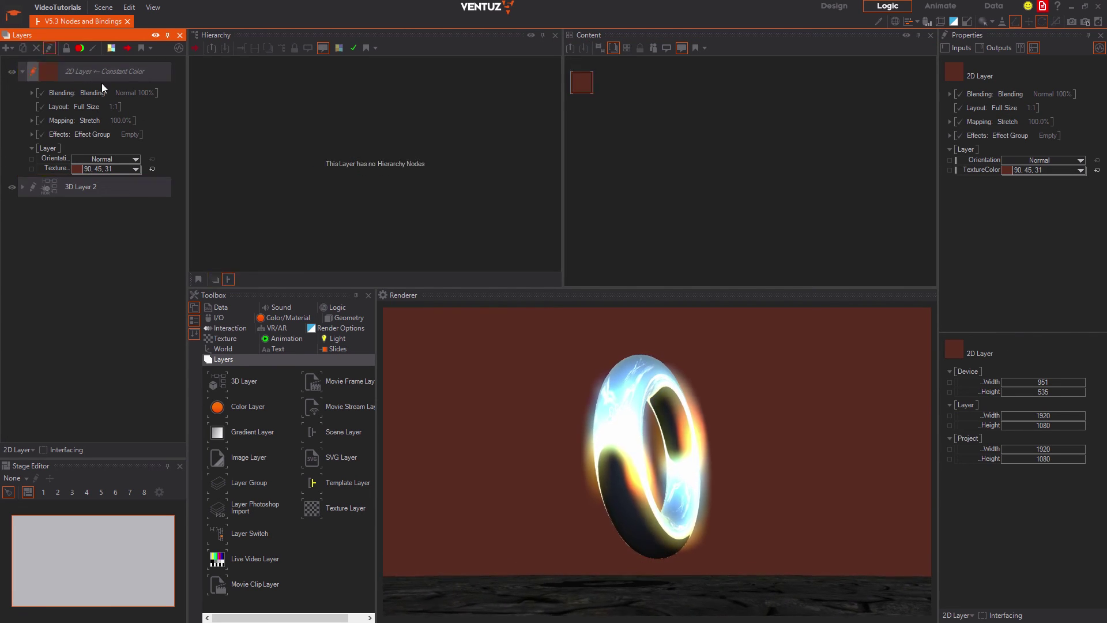
pyautogui.click(575, 88)
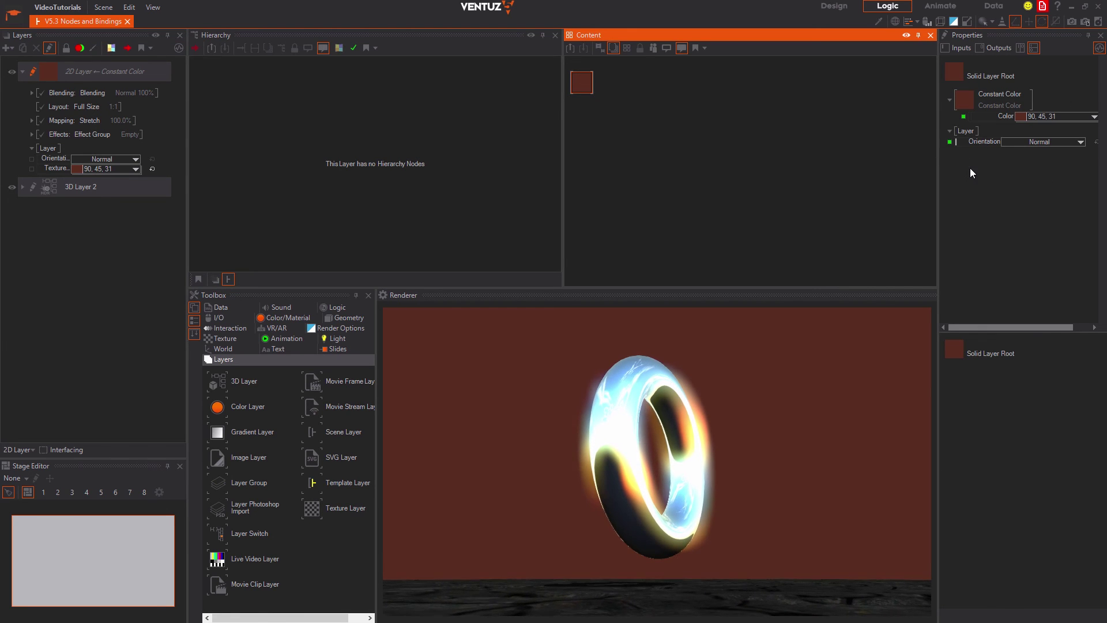
pyautogui.click(72, 73)
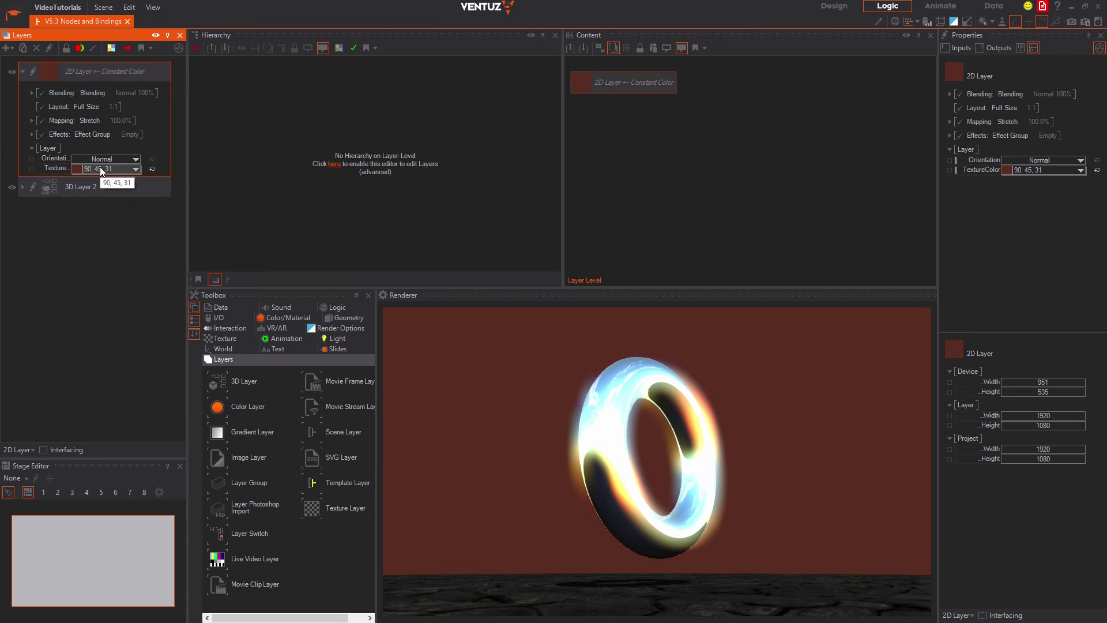
# Open 3D Layer 2's hierarchy and inspect the torus axis's transform values.
pyautogui.click(34, 187)
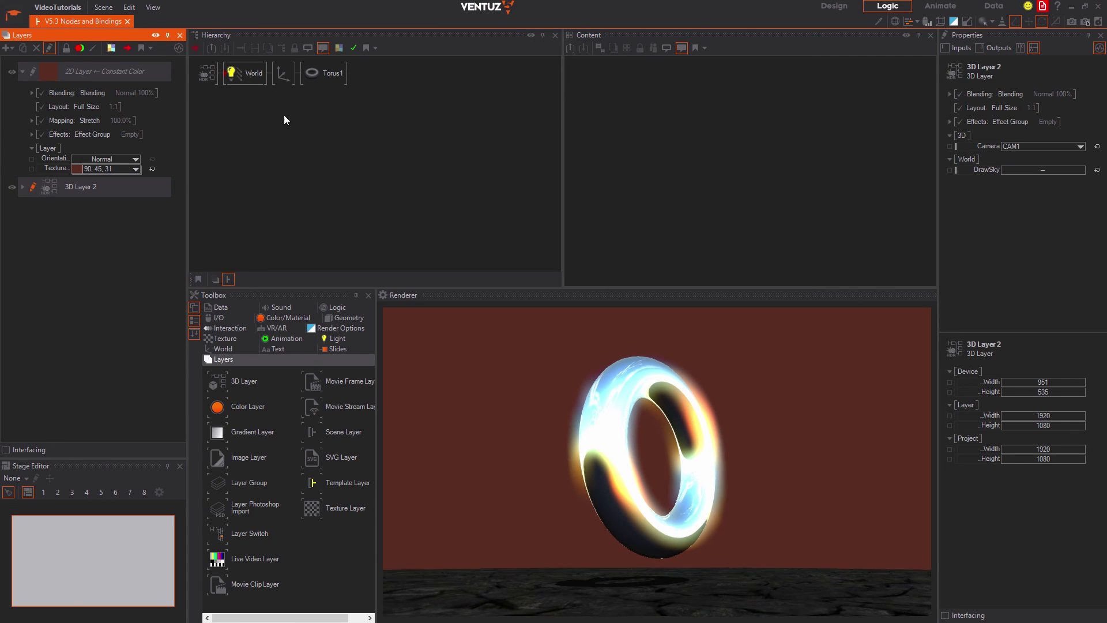
pyautogui.click(287, 71)
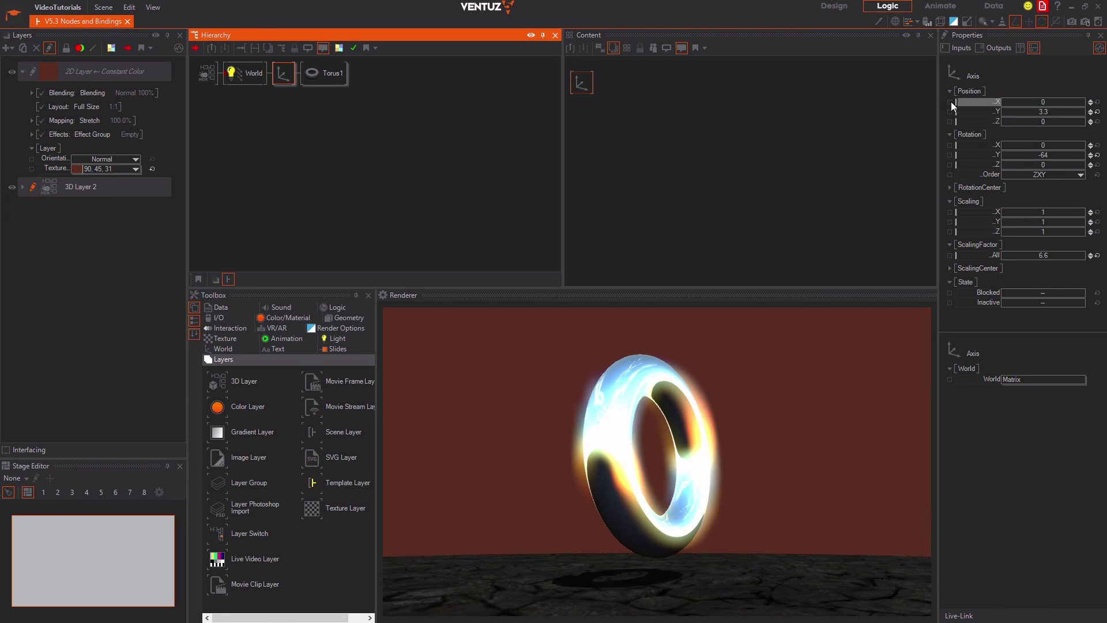
pyautogui.click(151, 191)
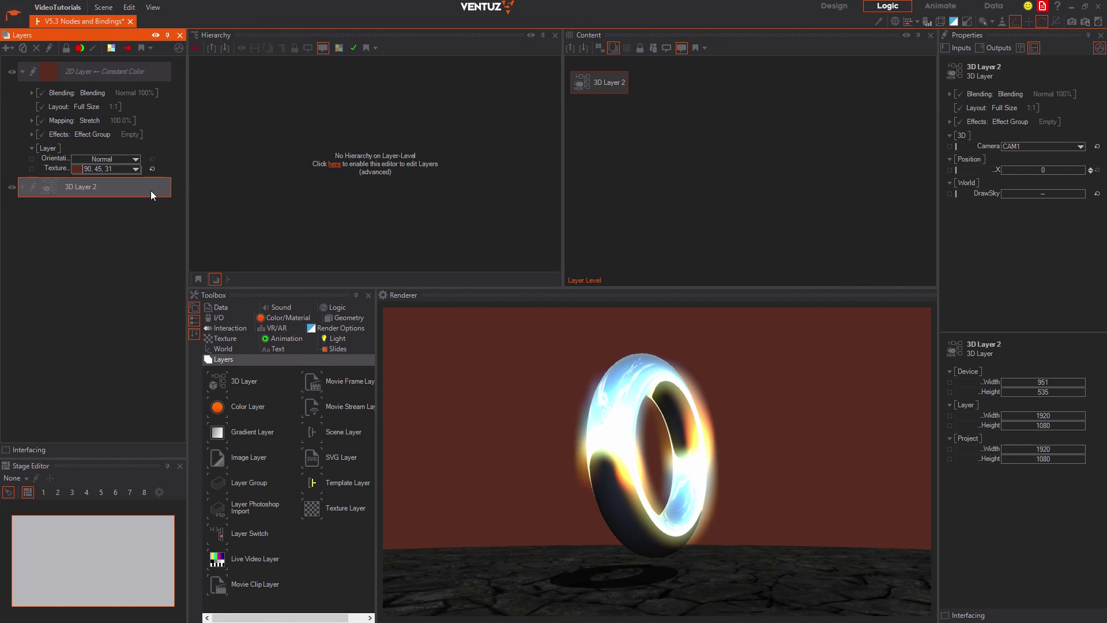
# Shift 3D Layer 2's Position X right, undo back to 0, and recheck the axis.
pyautogui.moveTo(1044, 171); pyautogui.dragTo(1051, 170)
pyautogui.hotkey('ctrl', 'z')
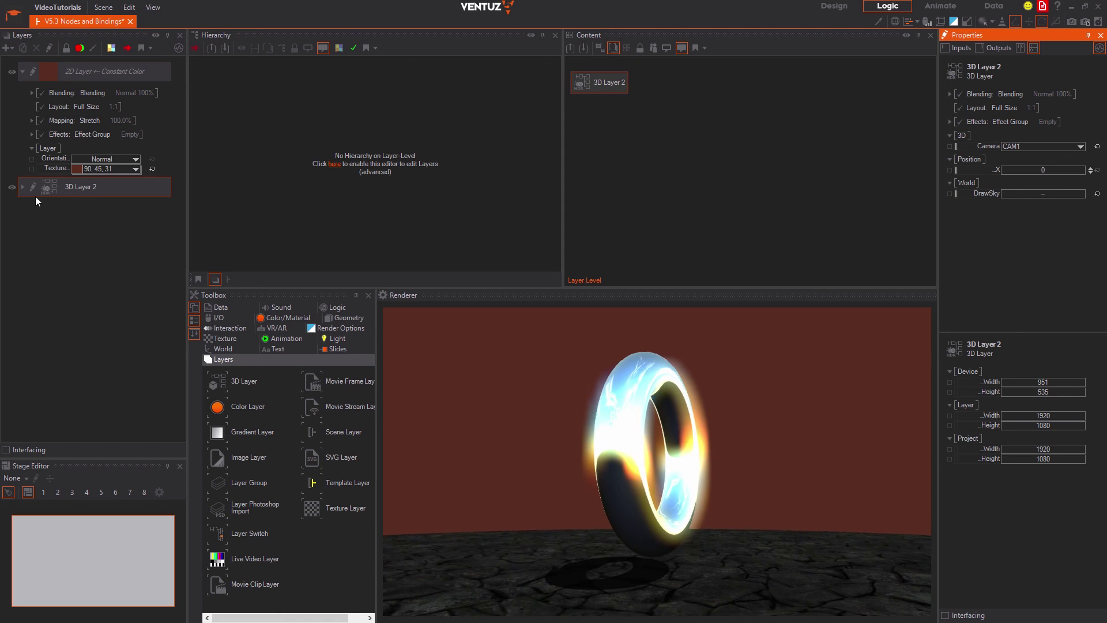
pyautogui.click(33, 187)
pyautogui.click(282, 73)
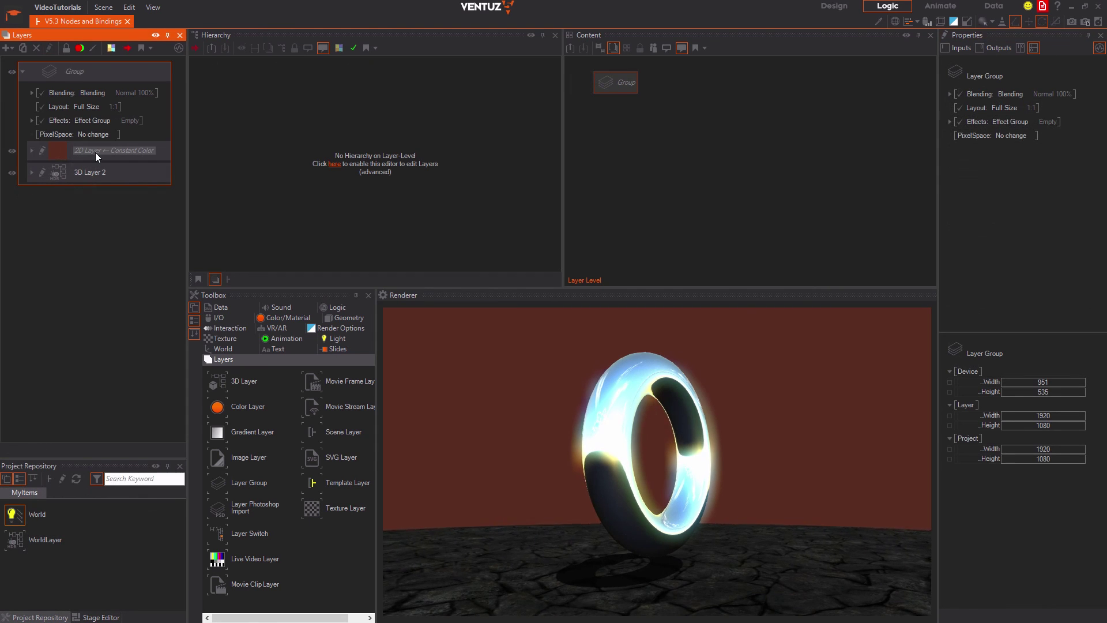
# Add a Blur effect to the group holding the red 2D layer and 3D Layer 2.
pyautogui.click(95, 153)
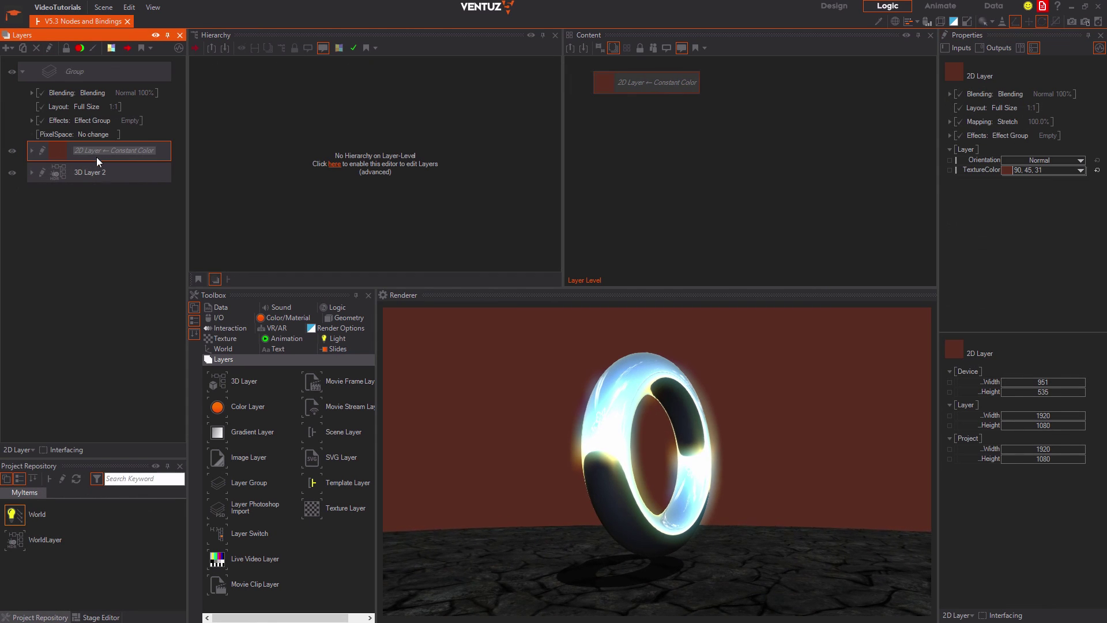
pyautogui.click(100, 173)
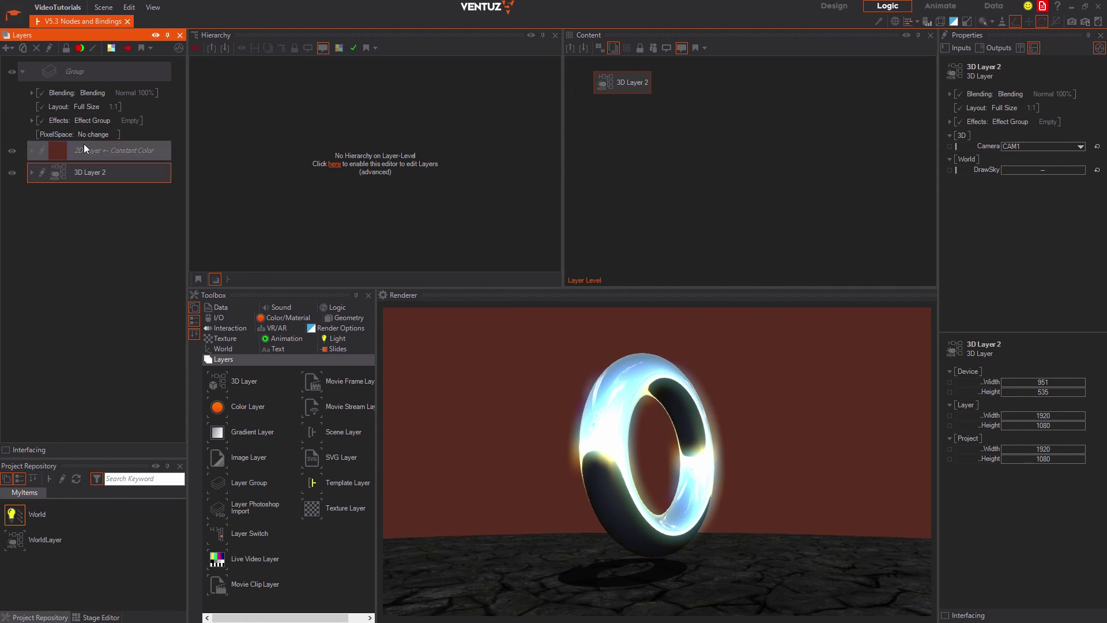
pyautogui.click(32, 120)
pyautogui.click(46, 173)
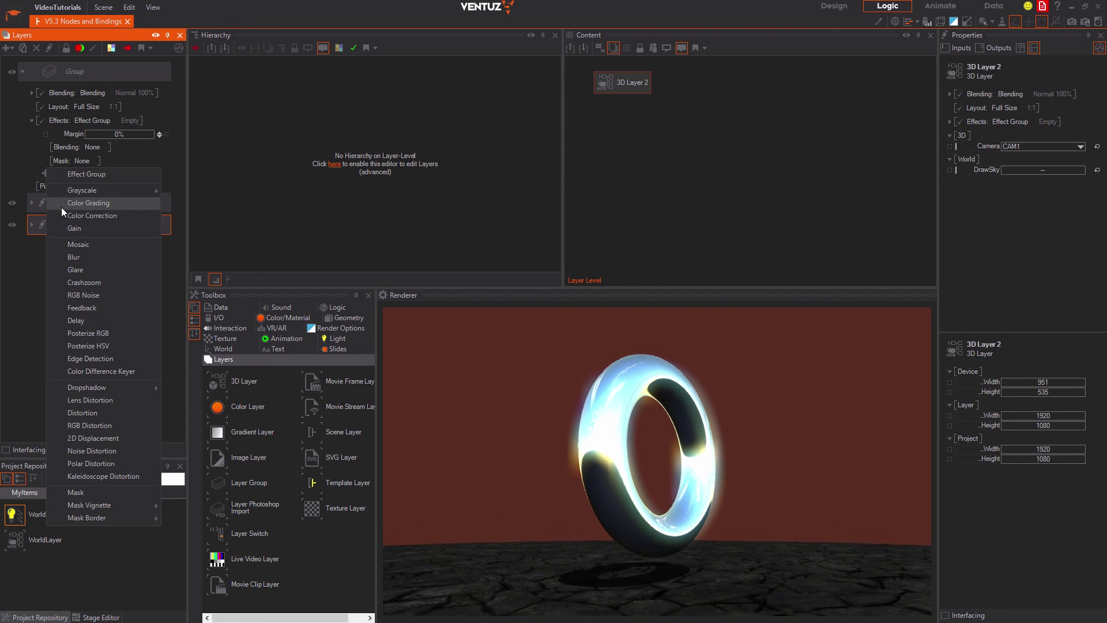
pyautogui.click(70, 255)
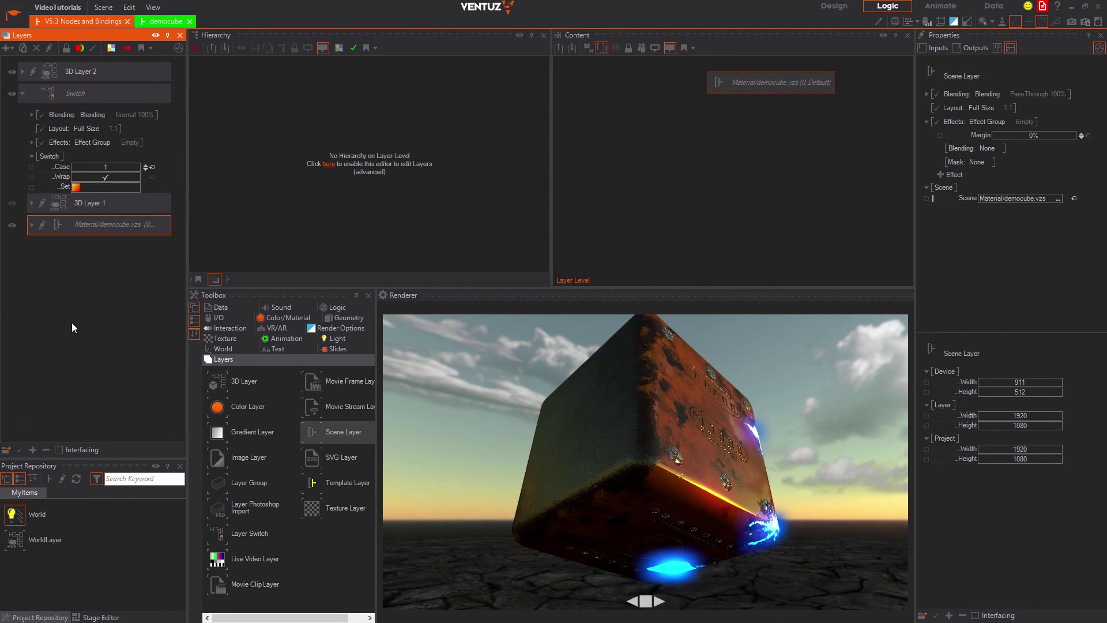
pyautogui.click(106, 94)
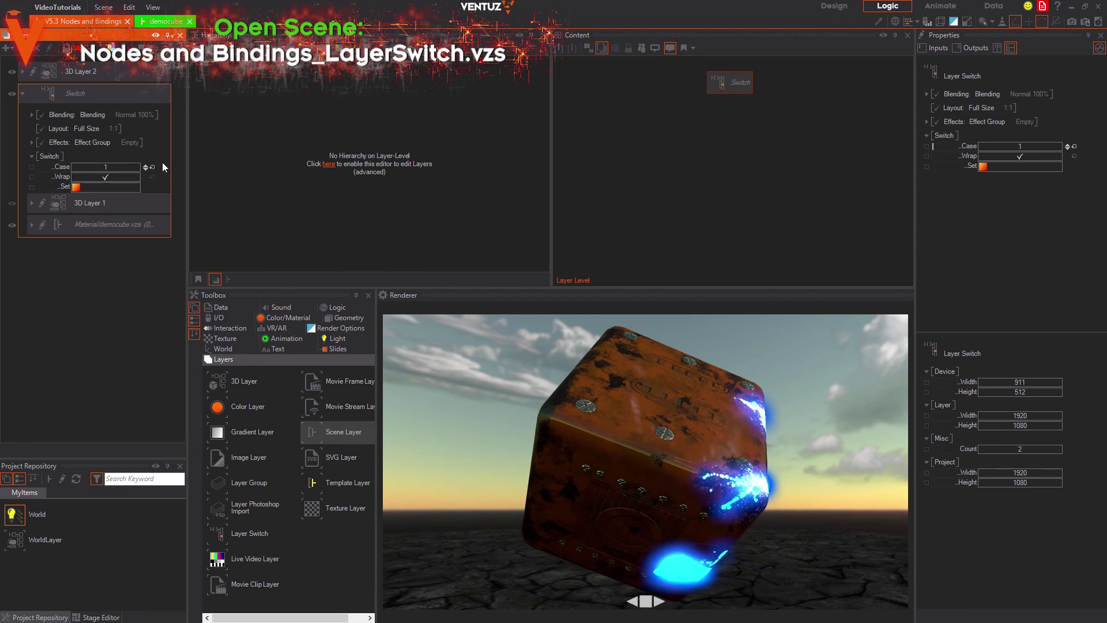
pyautogui.click(146, 169)
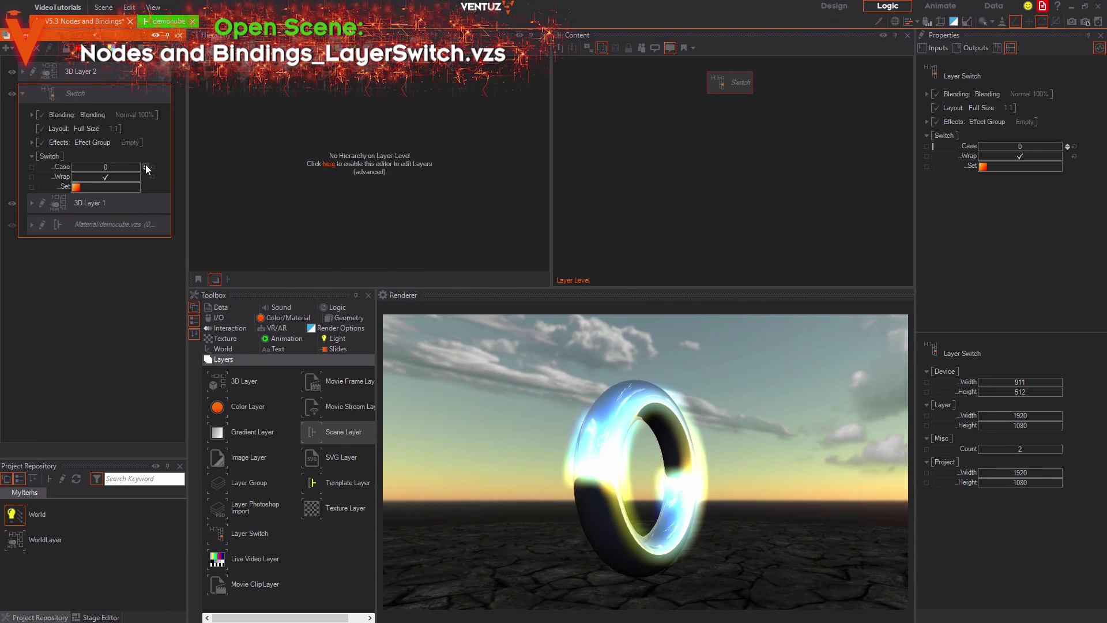
pyautogui.click(145, 165)
pyautogui.click(119, 226)
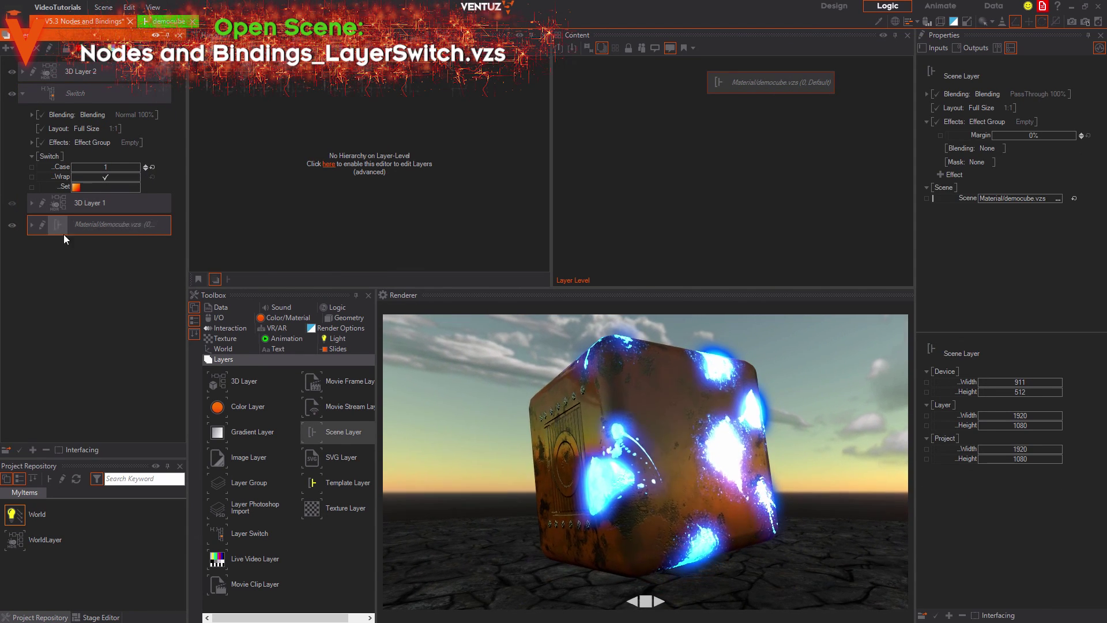
pyautogui.click(170, 22)
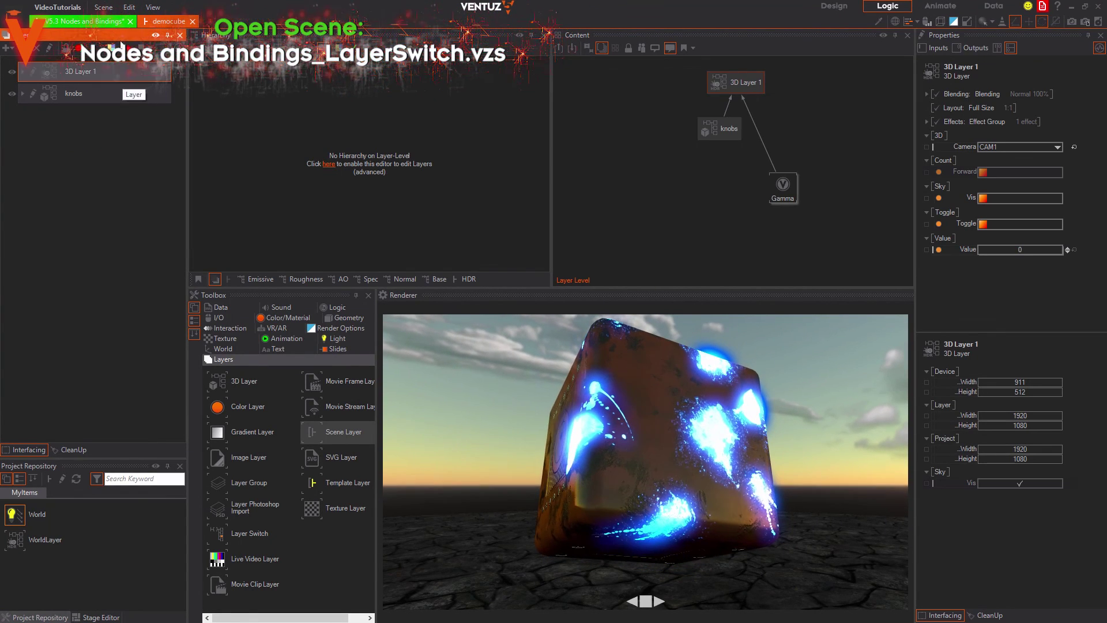
pyautogui.click(103, 22)
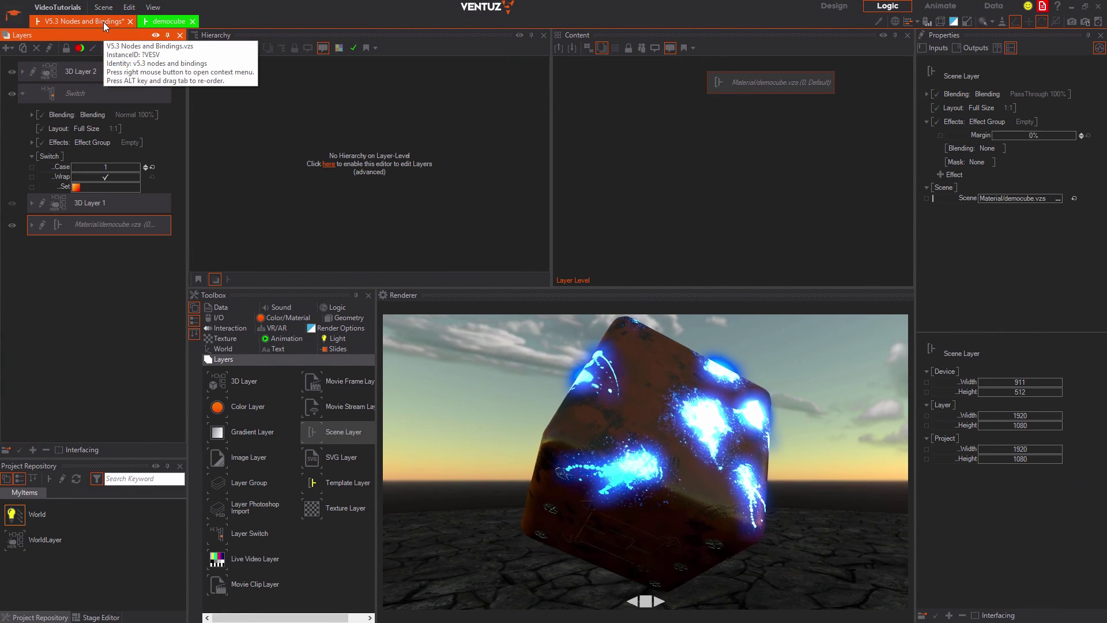
# Apply a Crashzoom effect (Amount 100%, Size 0.08, Steps 16) to the Material/democube.vzs scene layer.
pyautogui.click(33, 224)
pyautogui.click(56, 325)
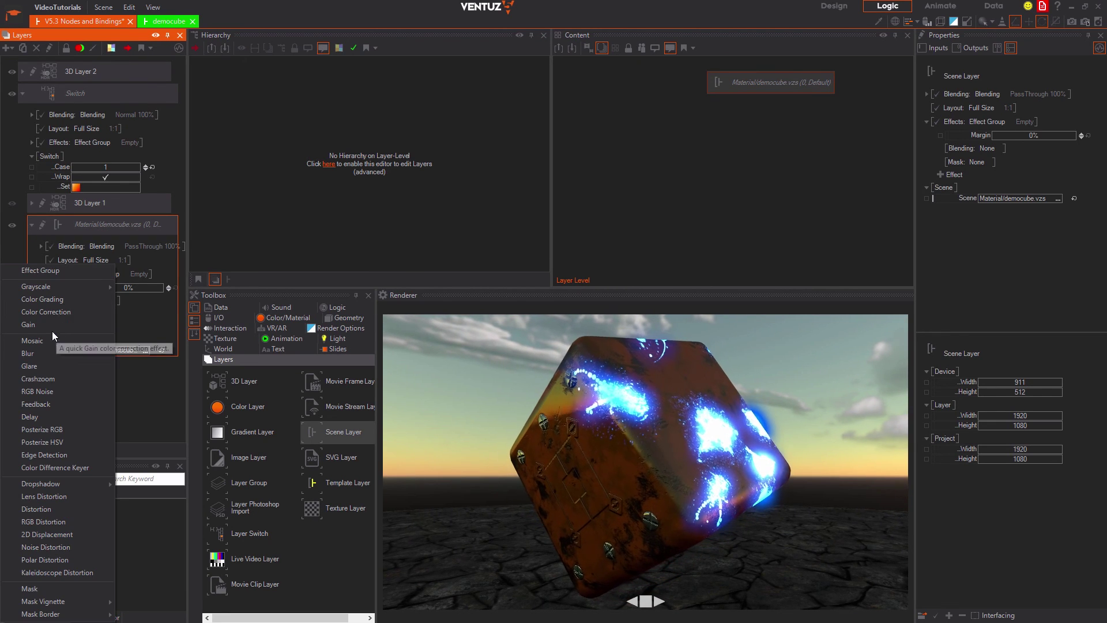
pyautogui.click(51, 379)
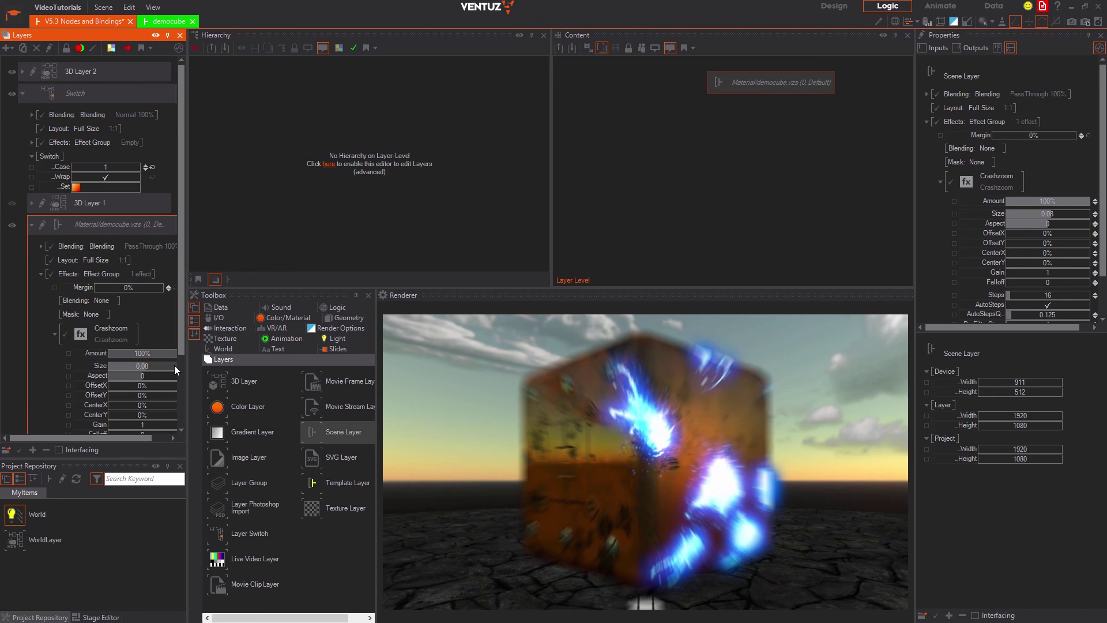
pyautogui.click(32, 223)
pyautogui.click(8, 48)
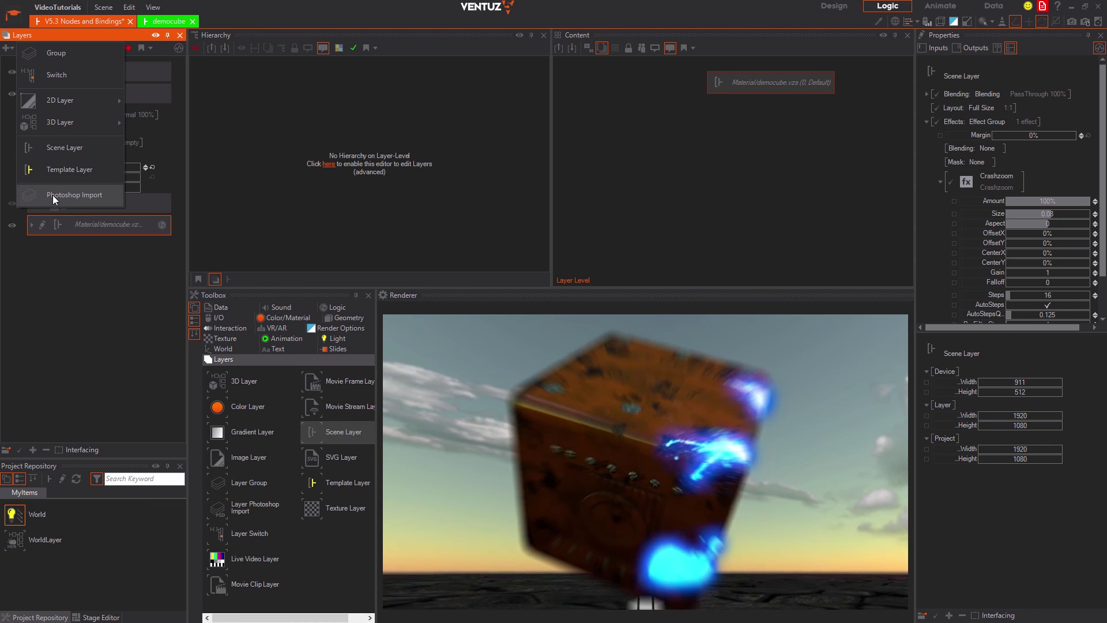
# Dismiss the new-layer-type list by clicking the empty Layers panel.
pyautogui.click(99, 273)
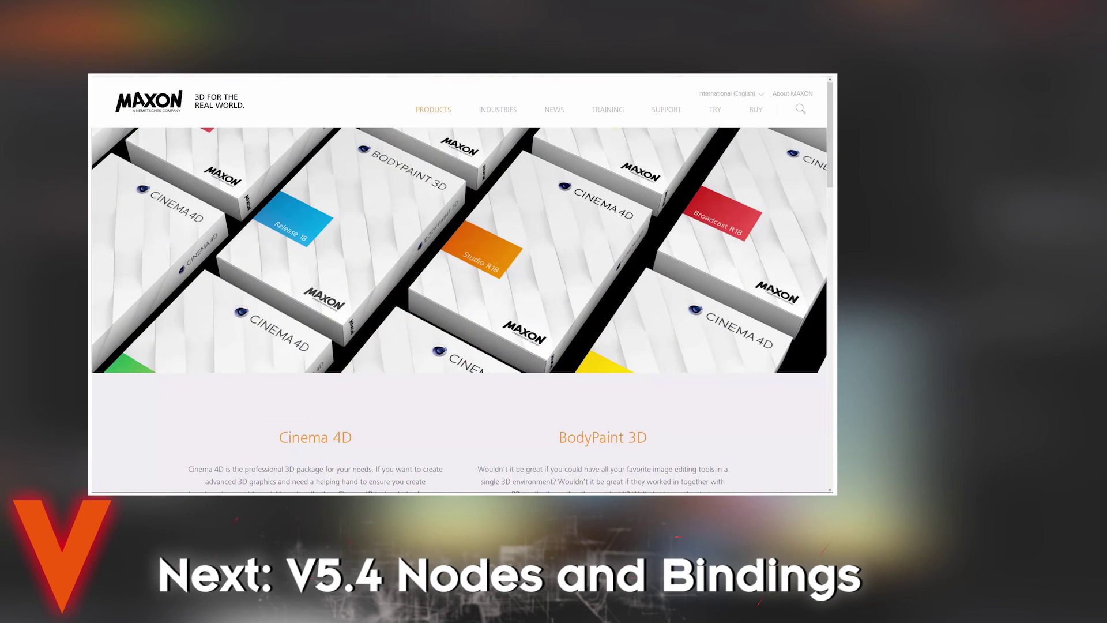